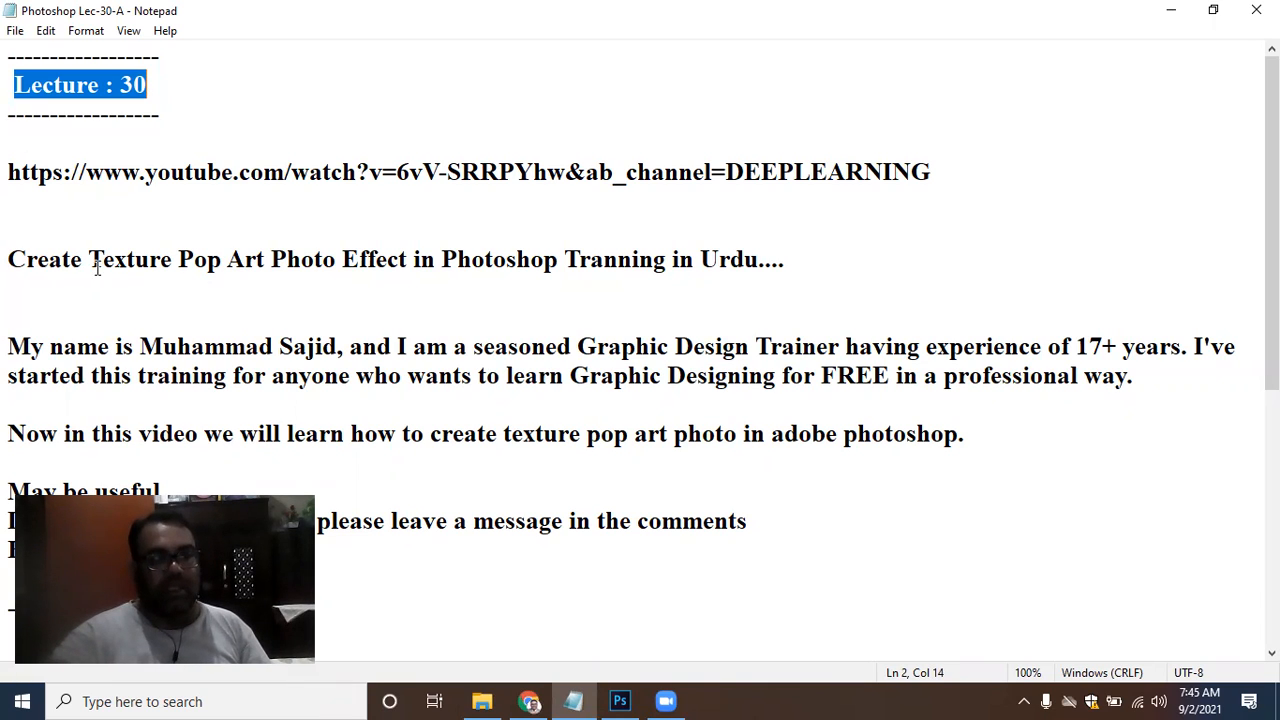
Switch to Chrome and look through the related pop art images for the Texture Pop Art Photo Effect search.
{"action": "left_click_drag", "start_coordinate": [95, 260], "coordinate": [323, 260]}
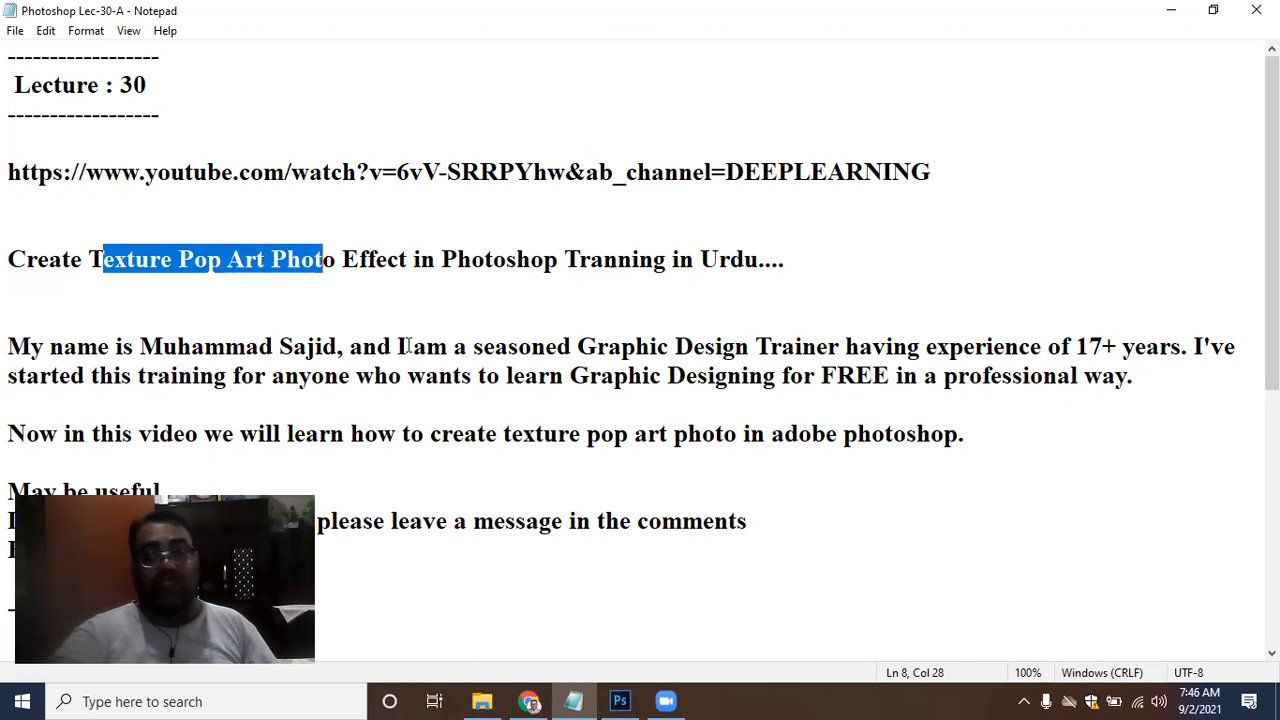
{"action": "left_click", "coordinate": [529, 701]}
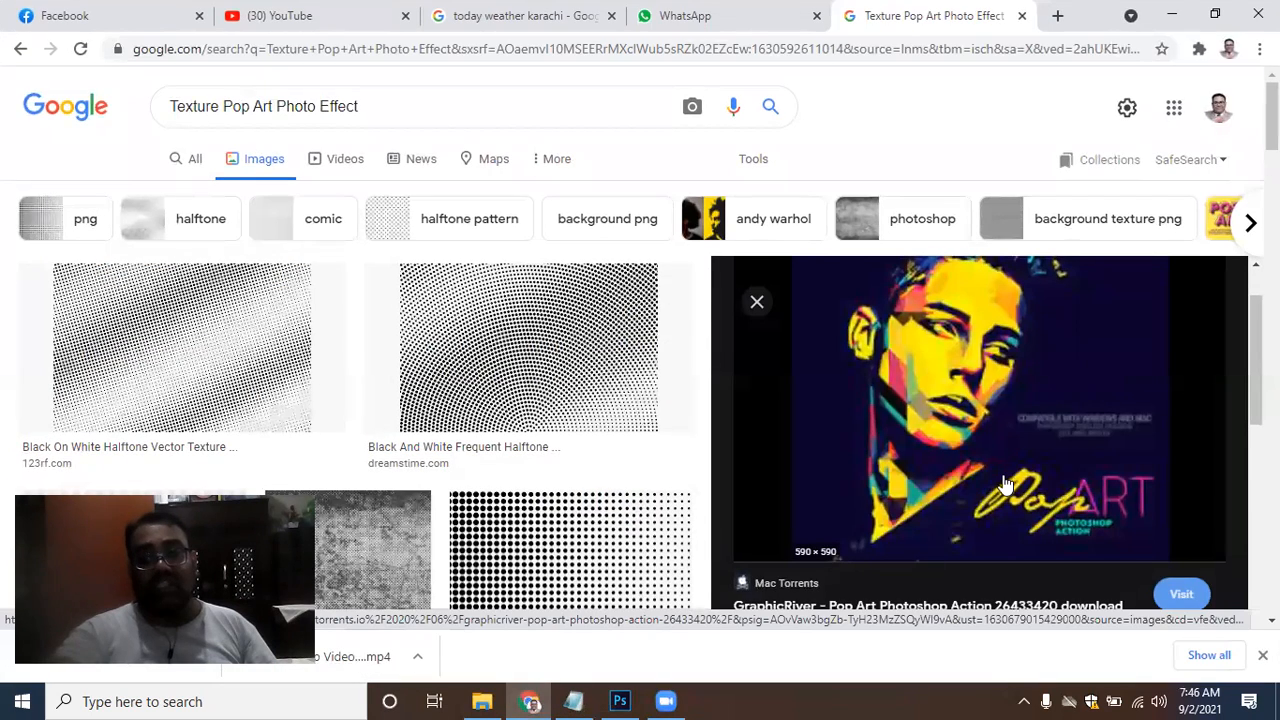
{"action": "scroll", "coordinate": [1005, 490], "scroll_direction": "down", "scroll_amount": 2}
{"action": "scroll", "coordinate": [1005, 490], "scroll_direction": "up", "scroll_amount": 1}
{"action": "scroll", "coordinate": [1000, 510], "scroll_direction": "down", "scroll_amount": 1}
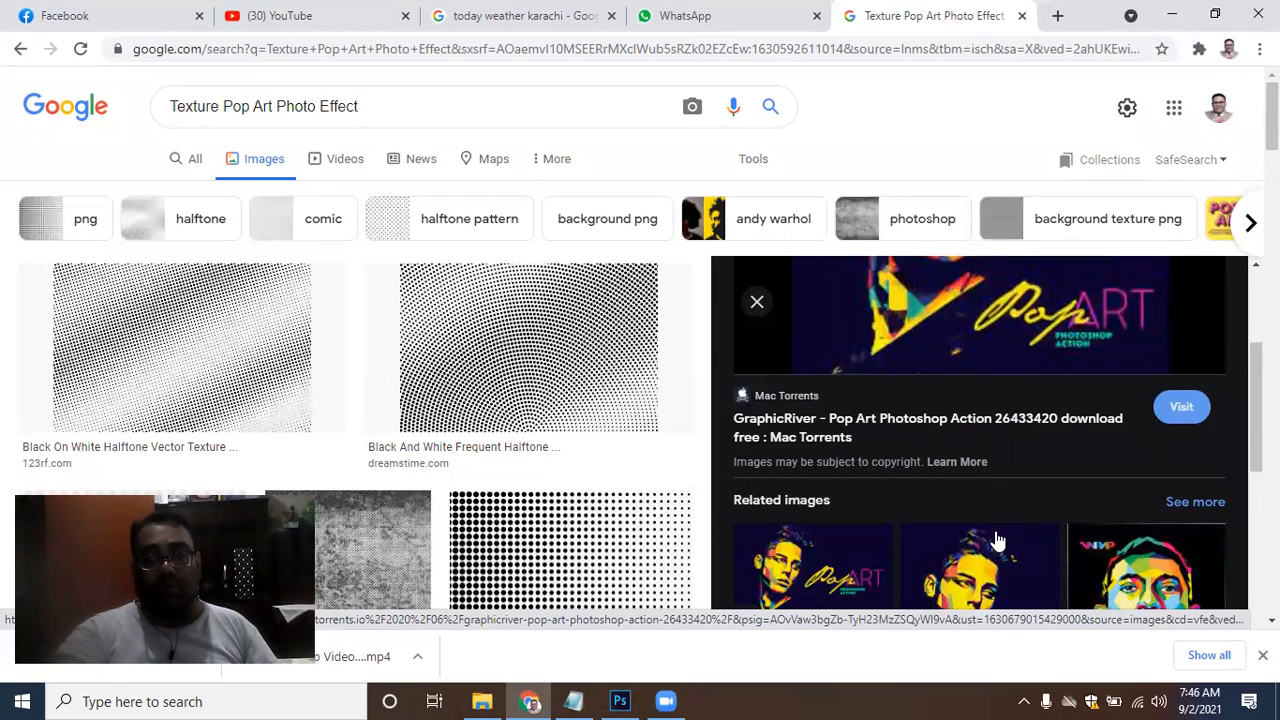
{"action": "scroll", "coordinate": [1040, 538], "scroll_direction": "down", "scroll_amount": 1}
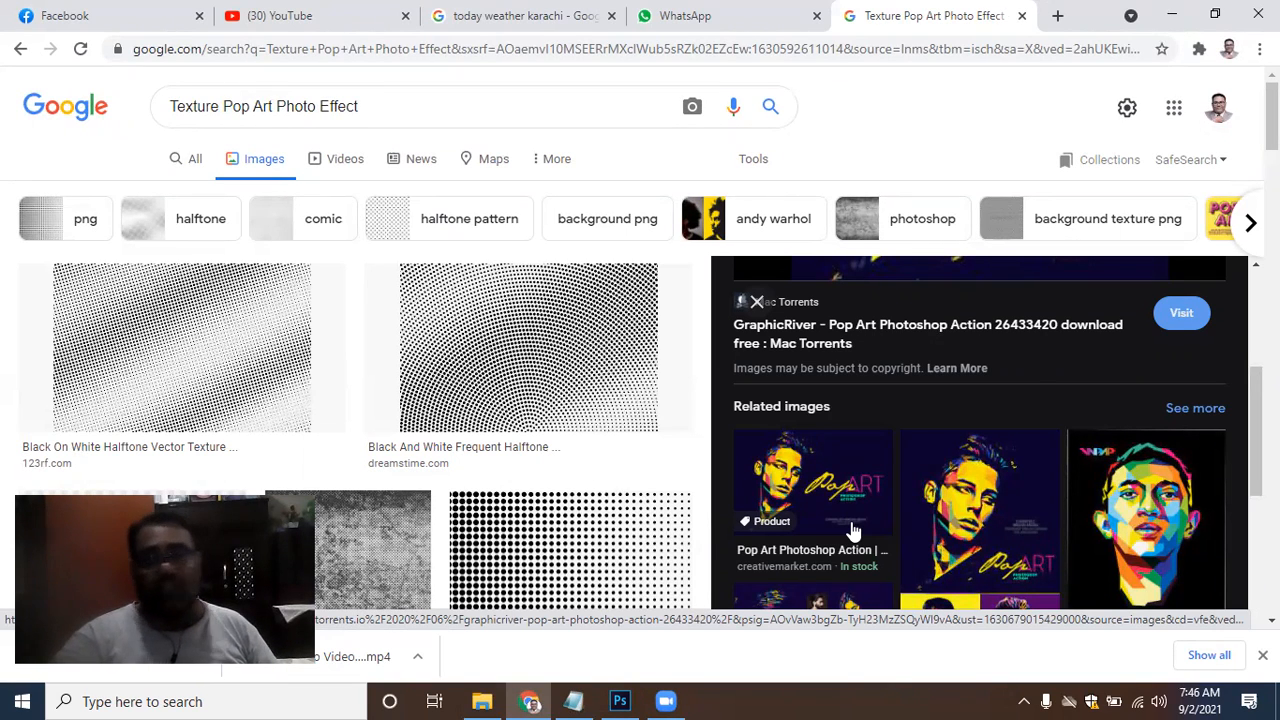
{"action": "scroll", "coordinate": [983, 585], "scroll_direction": "down", "scroll_amount": 5}
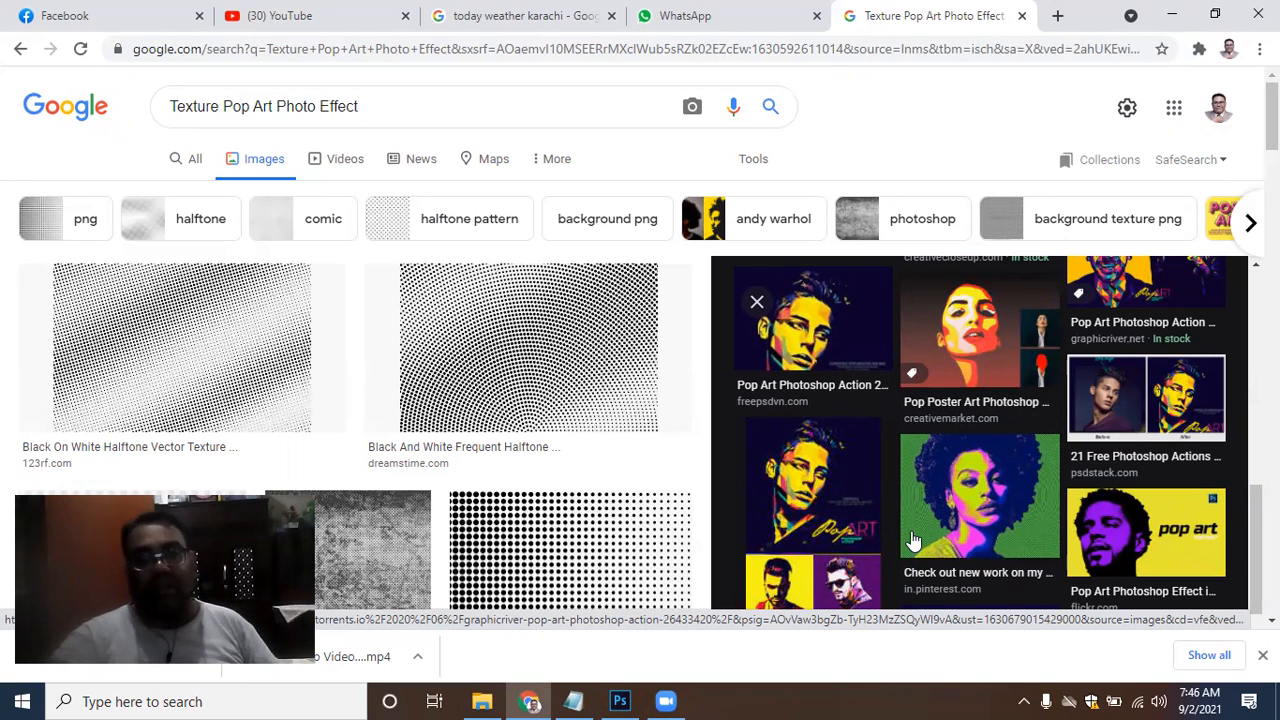
{"action": "scroll", "coordinate": [960, 520], "scroll_direction": "up", "scroll_amount": 2}
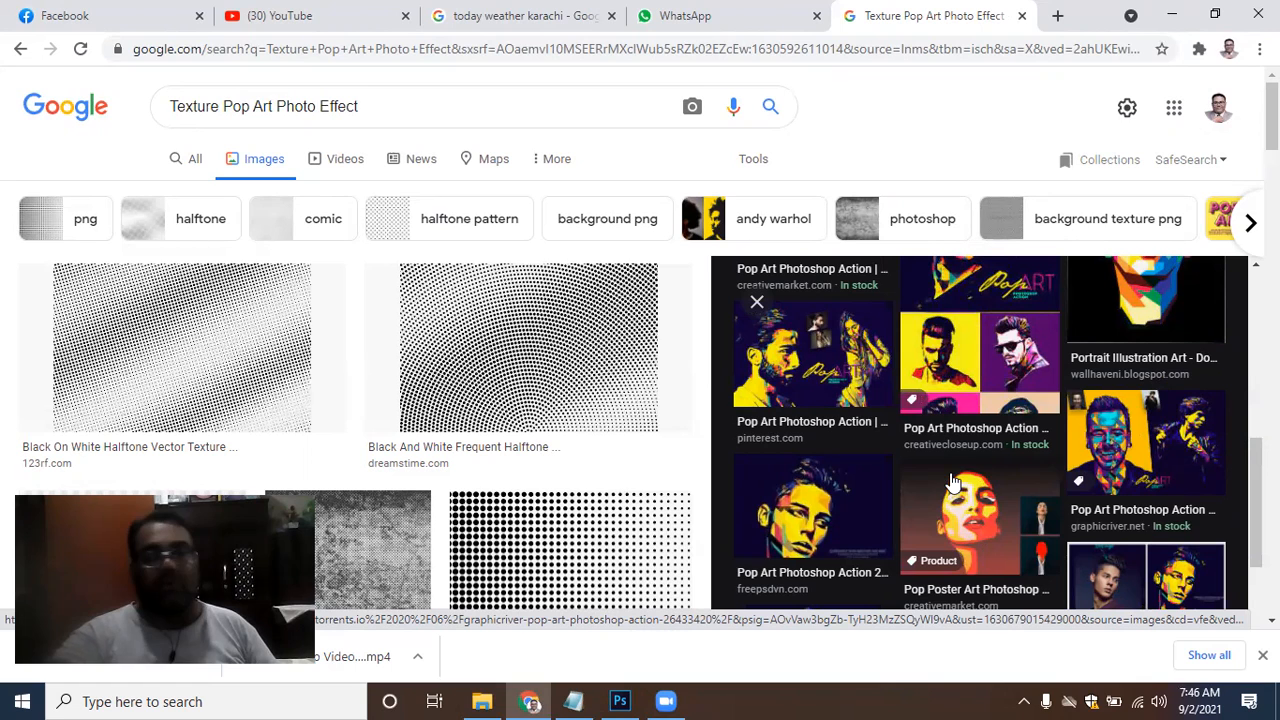
{"action": "scroll", "coordinate": [953, 483], "scroll_direction": "up", "scroll_amount": 1}
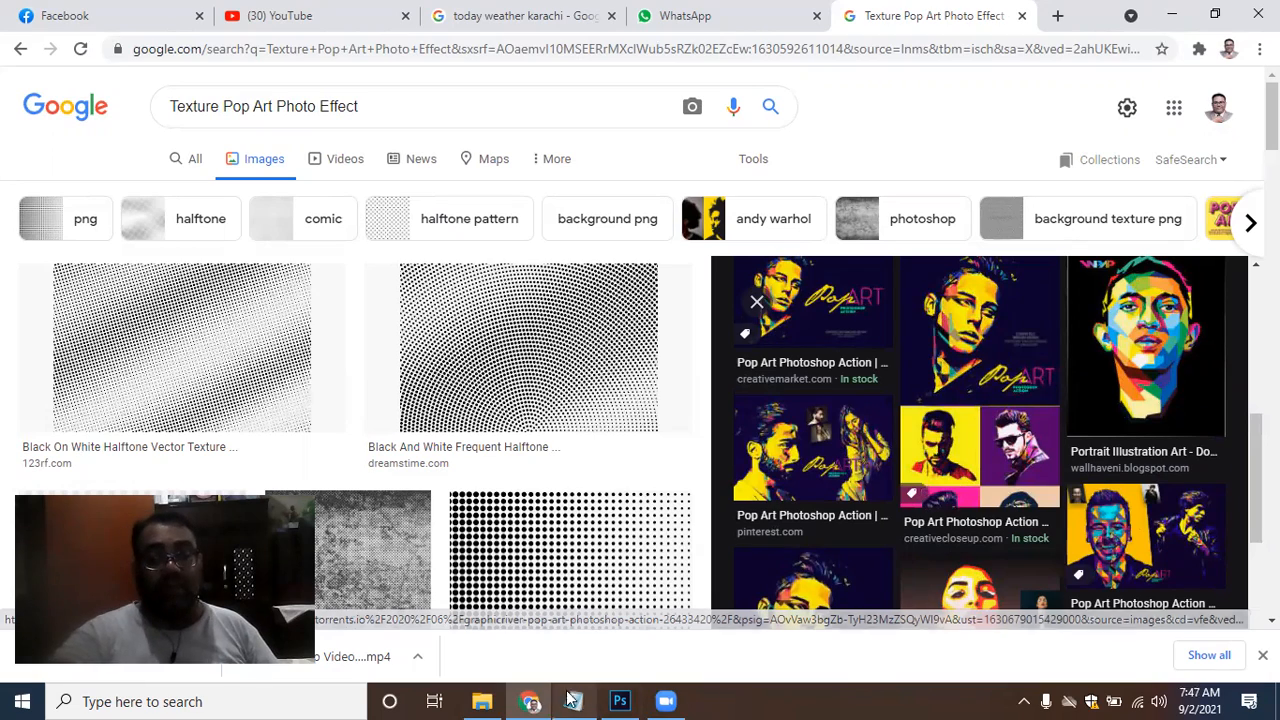
Switch to File Explorer and select the WhatsApp image dated 2021-08-31 in Downloads to view the reference artwork.
{"action": "left_click", "coordinate": [483, 699]}
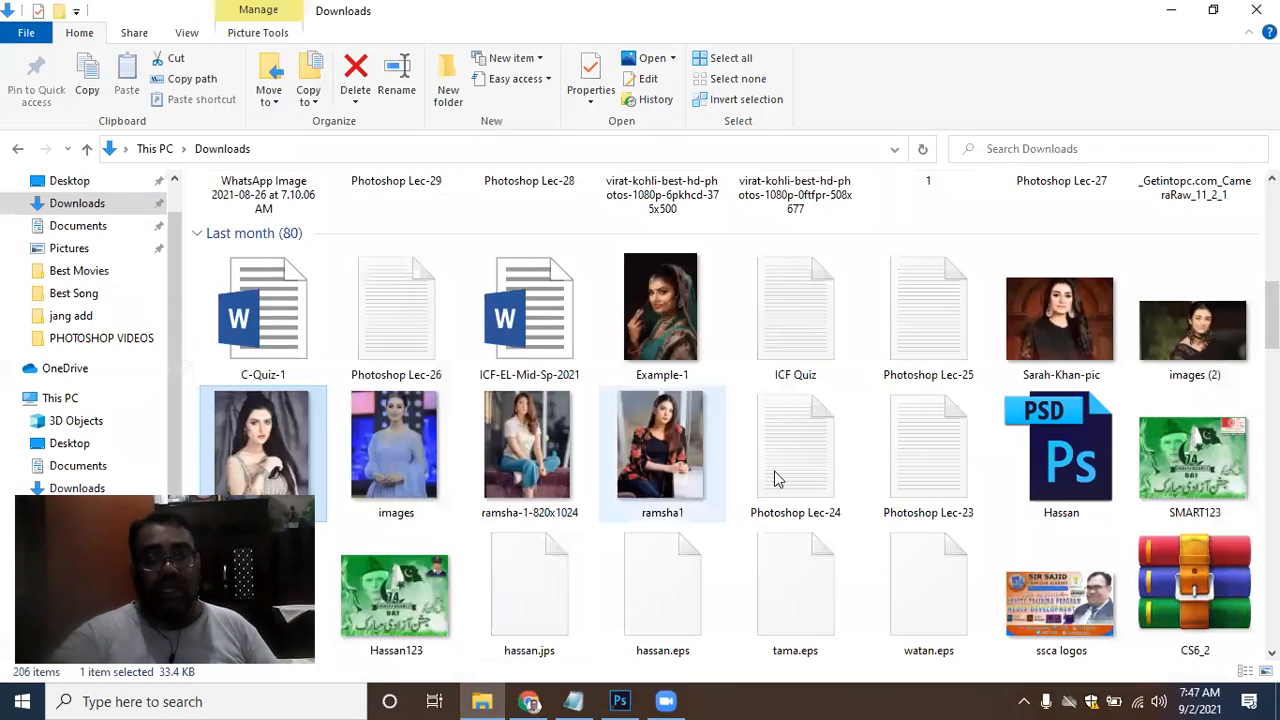
{"action": "scroll", "coordinate": [611, 450], "scroll_direction": "up", "scroll_amount": 5}
{"action": "scroll", "coordinate": [611, 450], "scroll_direction": "up", "scroll_amount": 2}
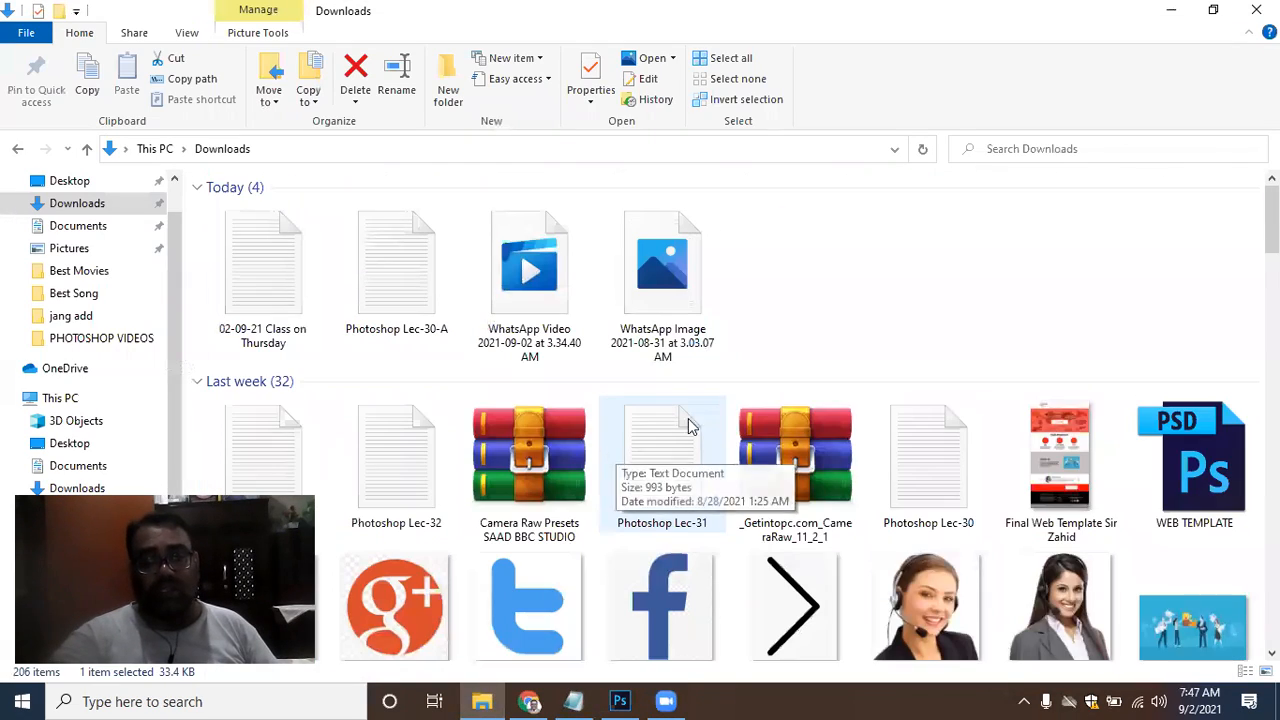
{"action": "left_click", "coordinate": [658, 302]}
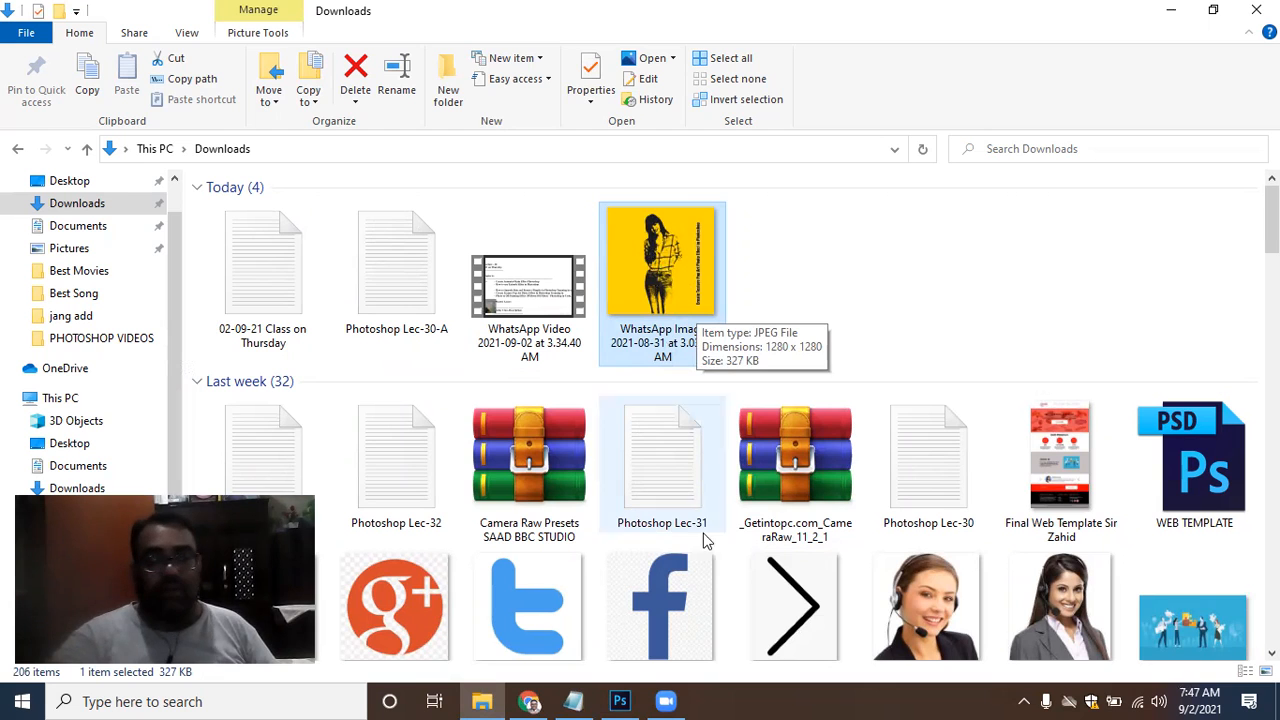
Switch to Photoshop and start a Pen tool path at the photo's lower edge, following the outside of the woman's left-hand sleeve upward.
{"action": "left_click", "coordinate": [623, 700]}
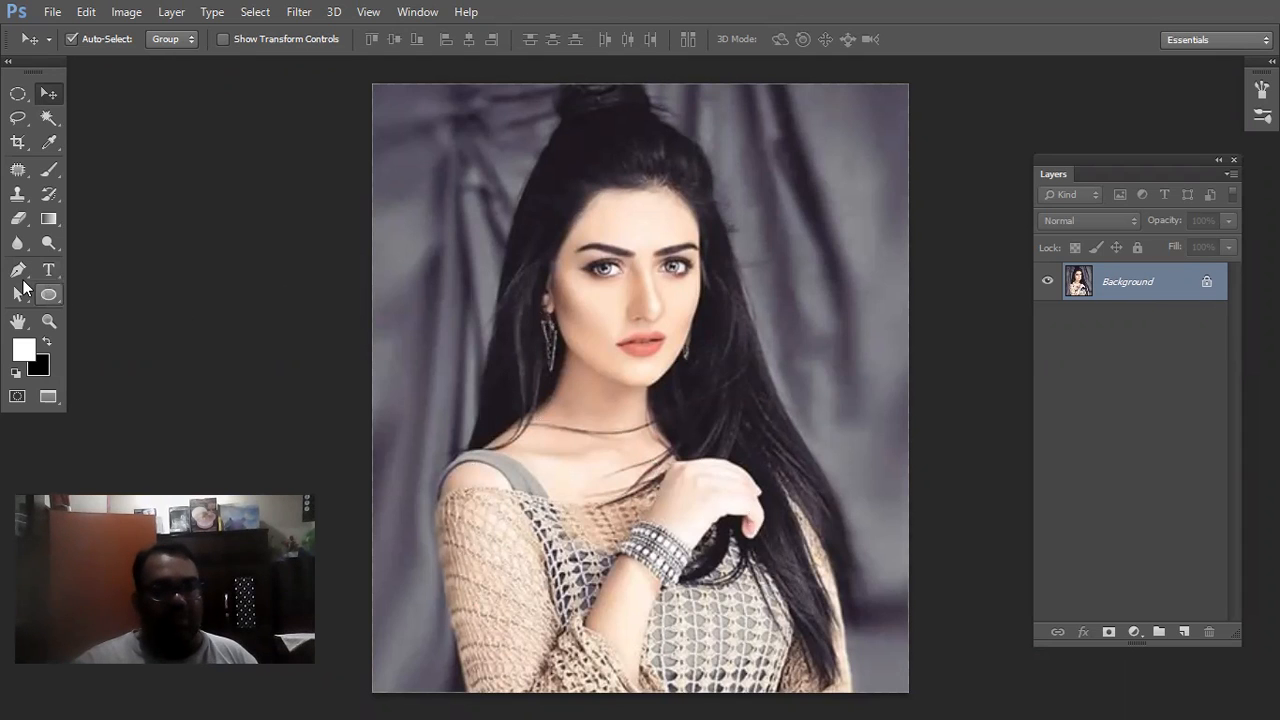
{"action": "left_click_drag", "start_coordinate": [18, 269], "coordinate": [80, 264]}
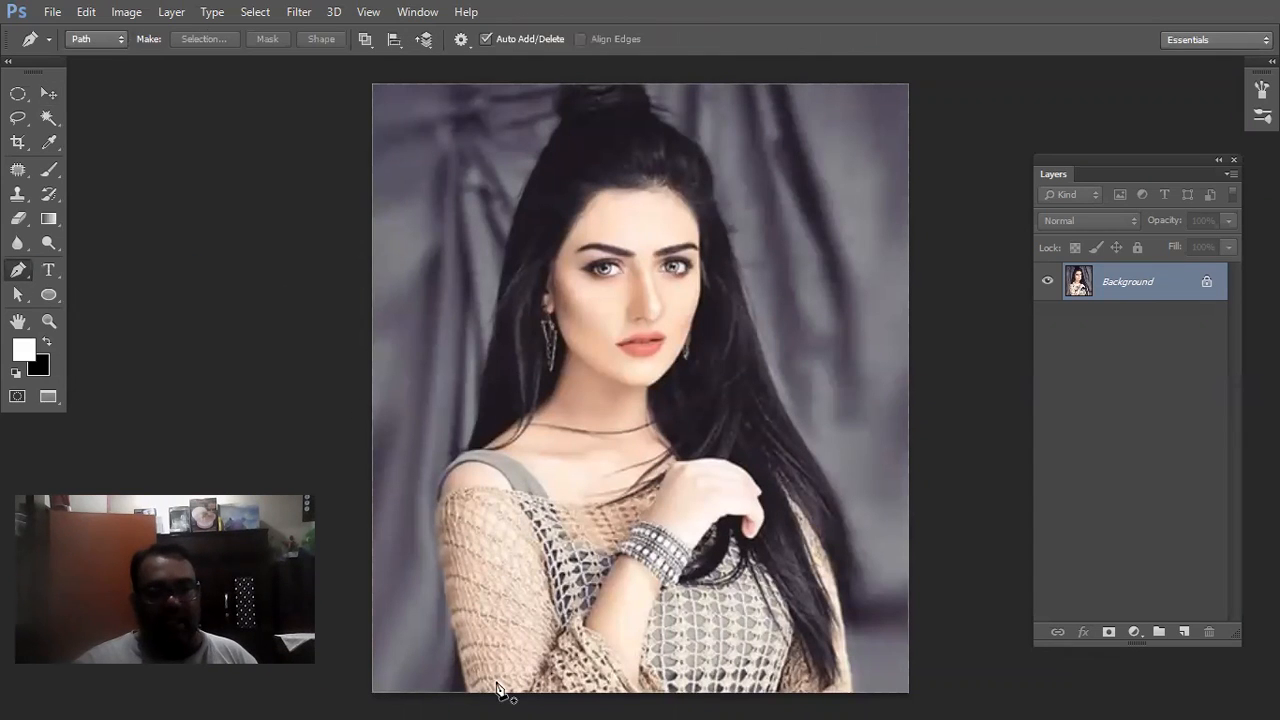
{"action": "key", "text": "ctrl+plus"}
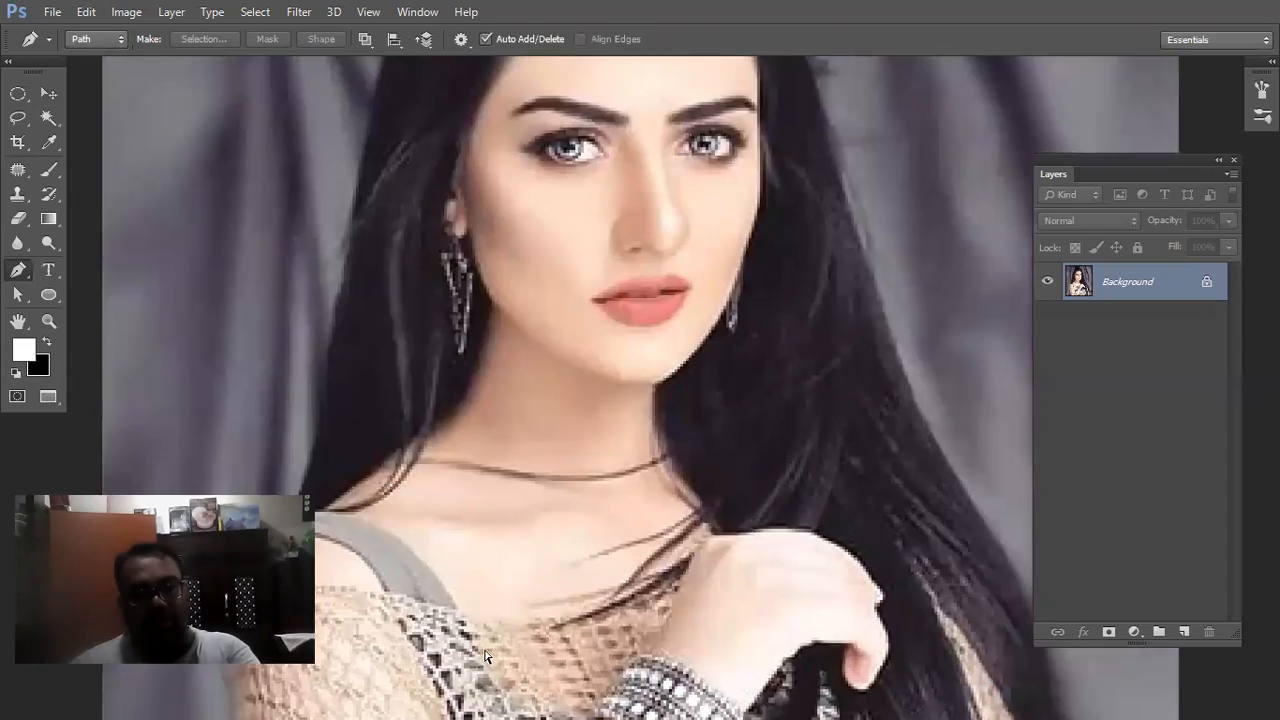
{"action": "key", "text": "ctrl+plus"}
{"action": "left_click_drag", "start_coordinate": [572, 603], "coordinate": [814, 140]}
{"action": "left_click_drag", "start_coordinate": [450, 690], "coordinate": [572, 490]}
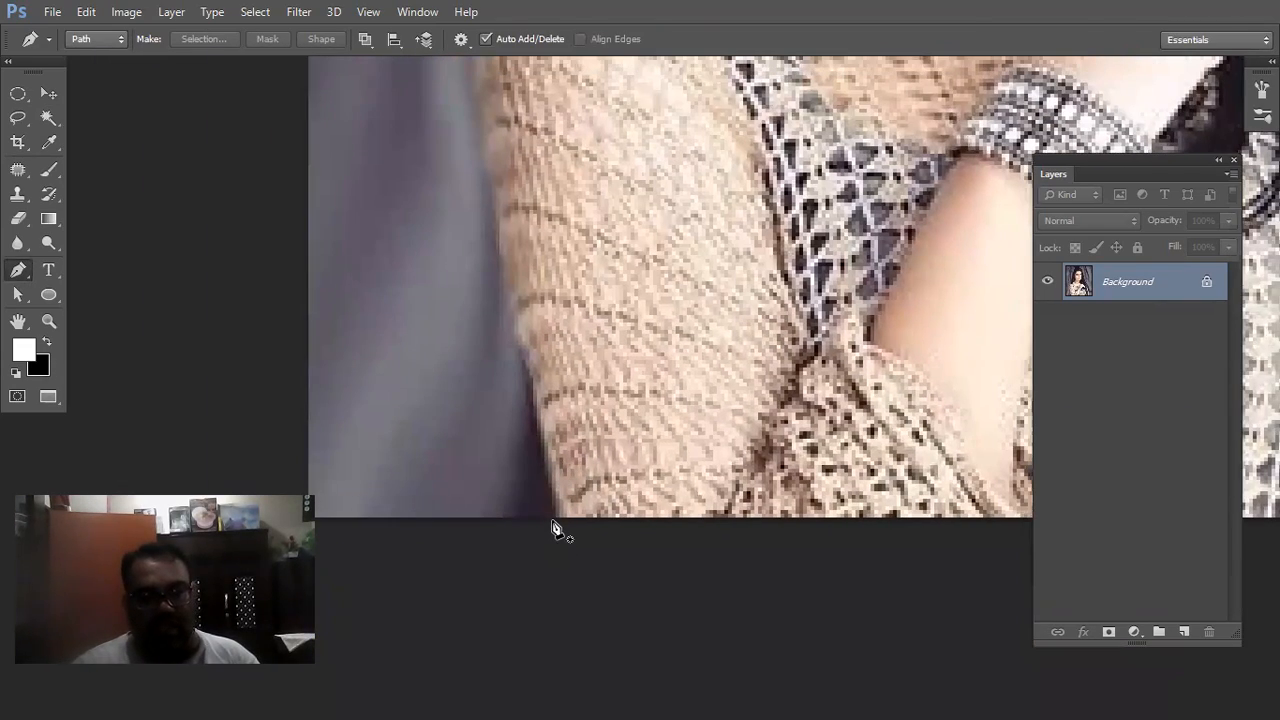
{"action": "left_click", "coordinate": [554, 519]}
{"action": "left_click", "coordinate": [508, 314]}
Continue the path up the sleeve and around the shoulder to where the hair begins.
{"action": "left_click_drag", "start_coordinate": [523, 386], "coordinate": [520, 710]}
{"action": "left_click", "coordinate": [523, 248]}
{"action": "left_click", "coordinate": [610, 214]}
{"action": "left_click_drag", "start_coordinate": [610, 220], "coordinate": [672, 387]}
{"action": "key", "text": "ctrl+z"}
{"action": "left_click", "coordinate": [566, 442]}
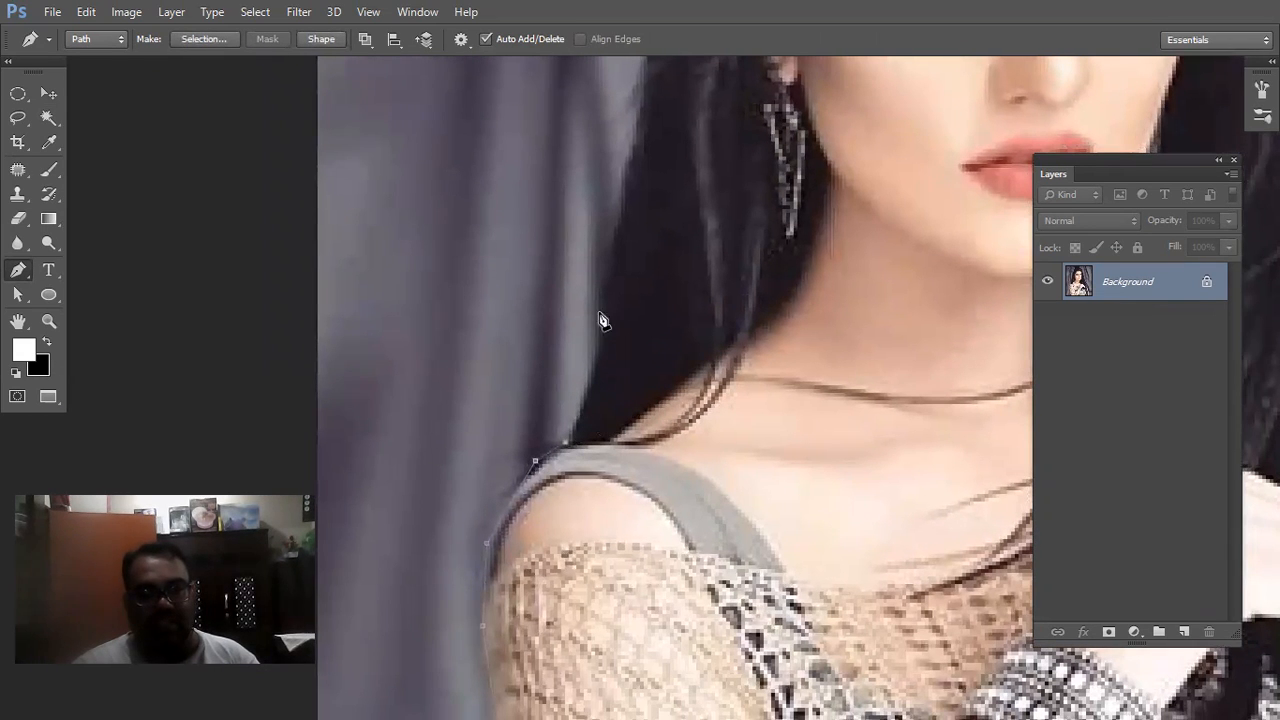
Extend the path up the outer edge of the hair on the photo's left side toward the crown.
{"action": "left_click_drag", "start_coordinate": [623, 314], "coordinate": [543, 663]}
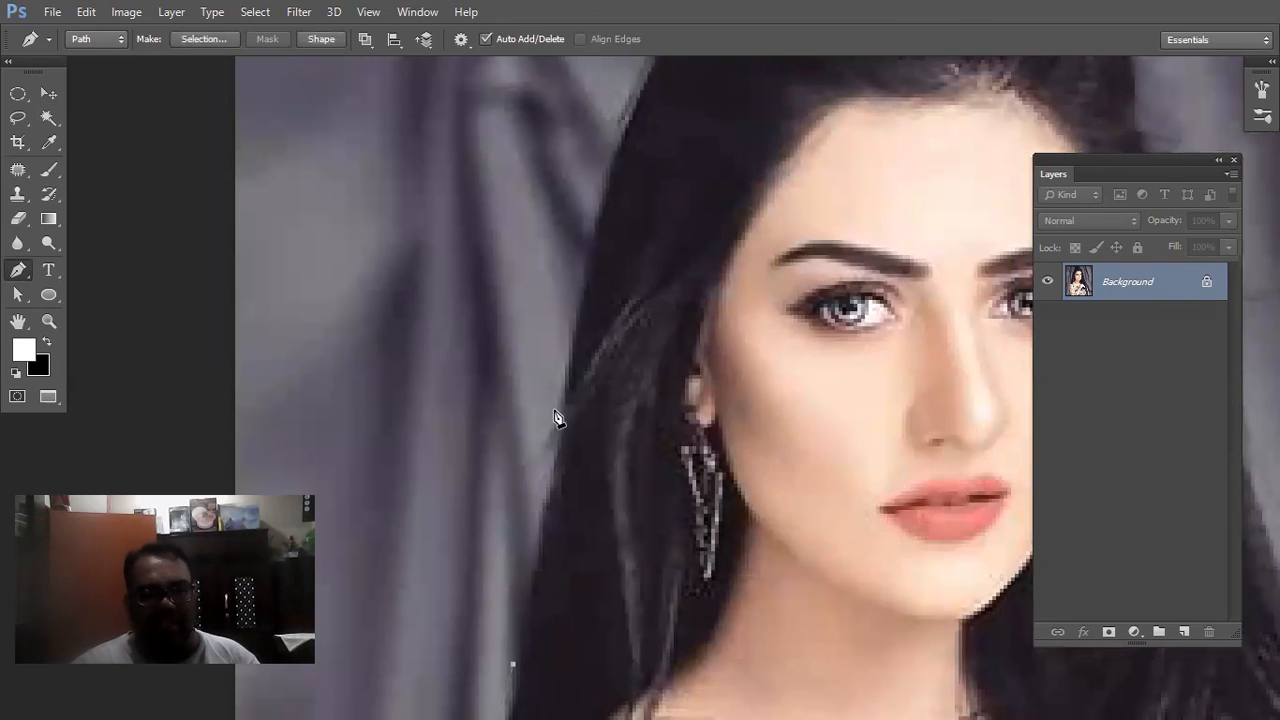
{"action": "left_click_drag", "start_coordinate": [594, 366], "coordinate": [537, 634]}
{"action": "left_click", "coordinate": [537, 522]}
{"action": "left_click", "coordinate": [594, 361]}
{"action": "left_click", "coordinate": [639, 279]}
{"action": "left_click_drag", "start_coordinate": [700, 274], "coordinate": [601, 542]}
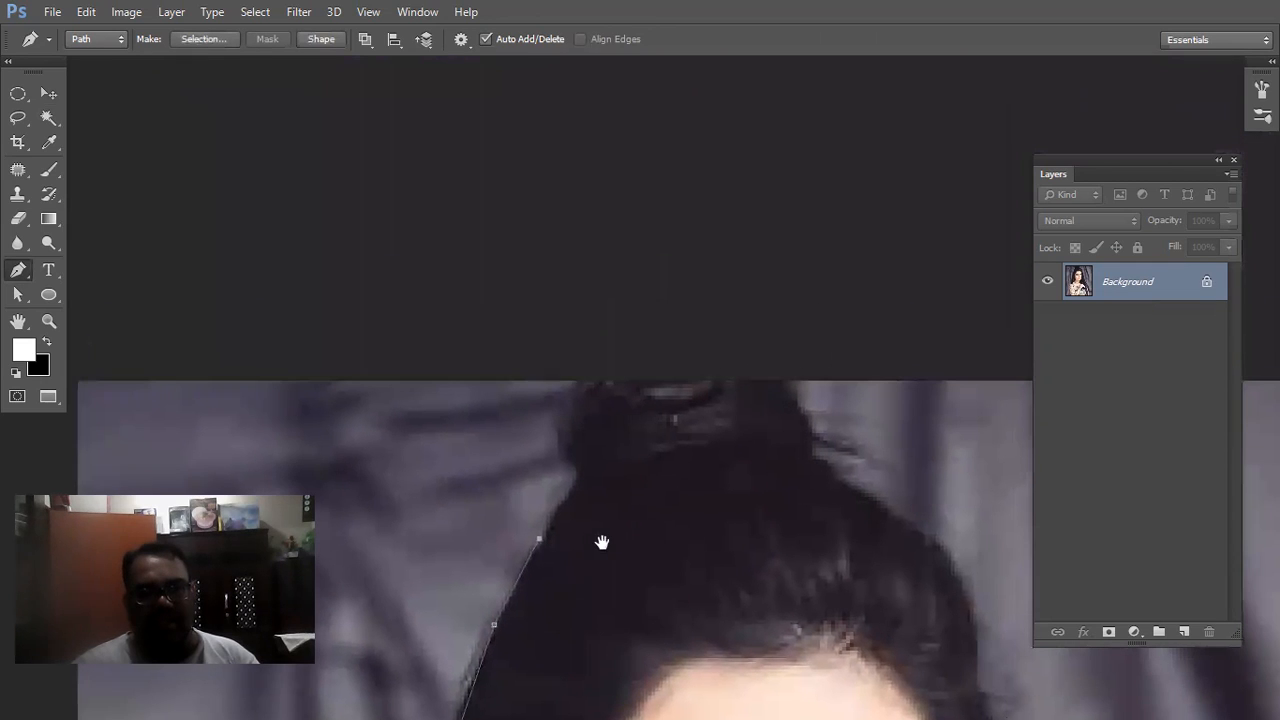
Trace the path around the hair bun, crossing it along the photo's upper edge.
{"action": "left_click", "coordinate": [568, 478]}
{"action": "left_click", "coordinate": [561, 441]}
{"action": "left_click", "coordinate": [565, 396]}
{"action": "left_click", "coordinate": [779, 378]}
{"action": "left_click", "coordinate": [801, 407]}
{"action": "left_click", "coordinate": [812, 443]}
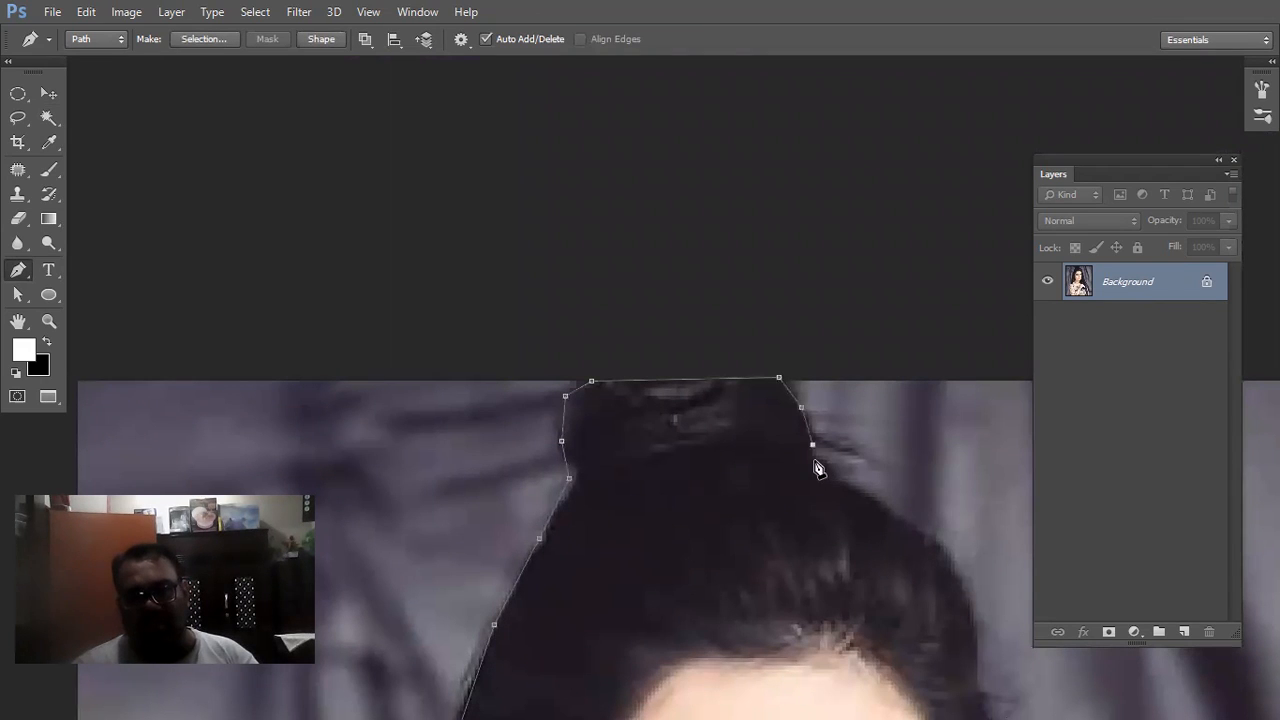
Continue the path from the bun's base over the crown on the photo's right side, undoing the misplaced last point.
{"action": "left_click", "coordinate": [865, 493]}
{"action": "left_click", "coordinate": [937, 543]}
{"action": "scroll", "coordinate": [660, 515], "scroll_direction": "right", "scroll_amount": 5}
{"action": "scroll", "coordinate": [660, 515], "scroll_direction": "down", "scroll_amount": 2}
{"action": "left_click", "coordinate": [613, 477]}
{"action": "left_click", "coordinate": [638, 545]}
{"action": "key", "text": "ctrl+z"}
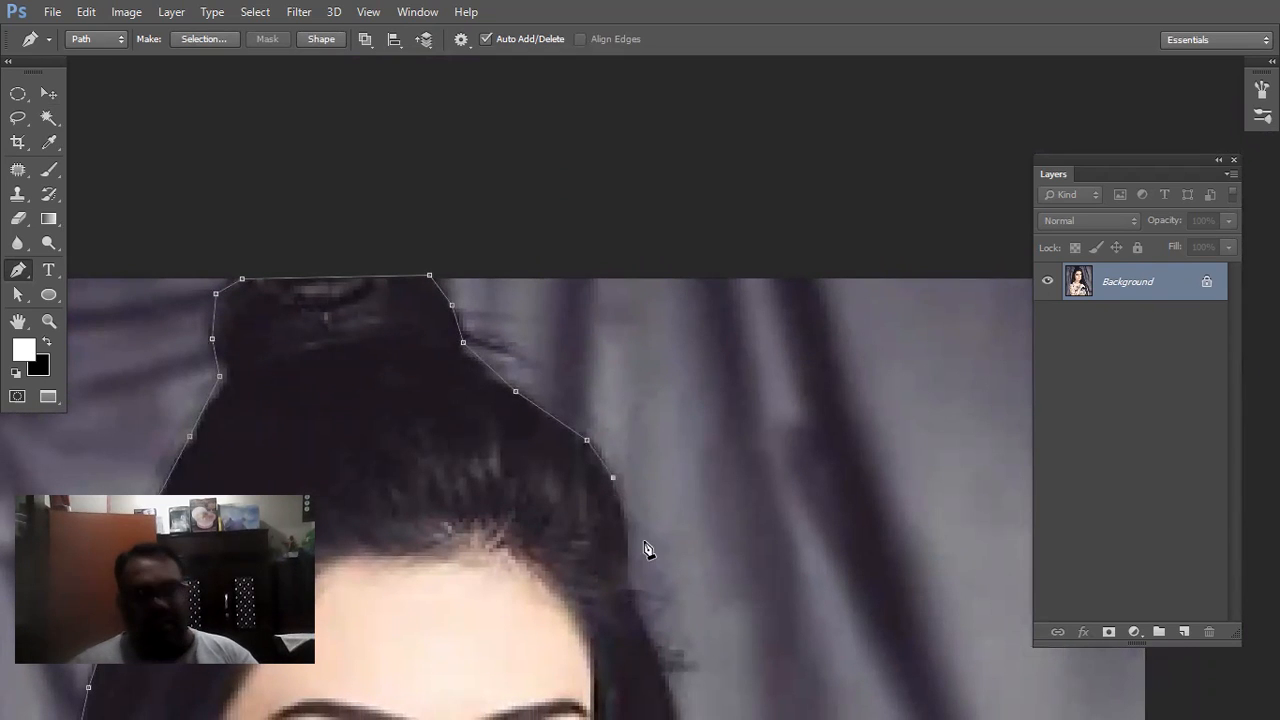
Add path points down the hair edge beside the forehead on the photo's right side.
{"action": "left_click", "coordinate": [628, 511]}
{"action": "left_click", "coordinate": [635, 567]}
{"action": "left_click", "coordinate": [639, 597]}
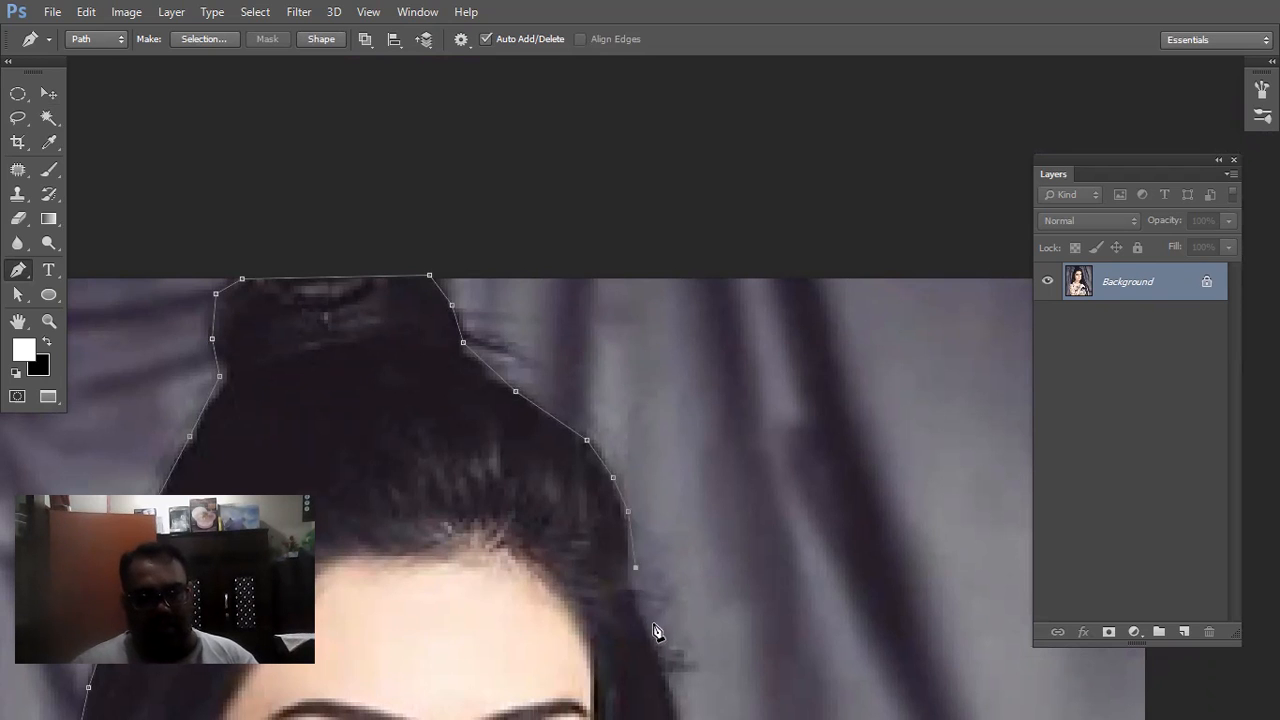
{"action": "left_click", "coordinate": [657, 646]}
{"action": "left_click_drag", "start_coordinate": [666, 663], "coordinate": [609, 447]}
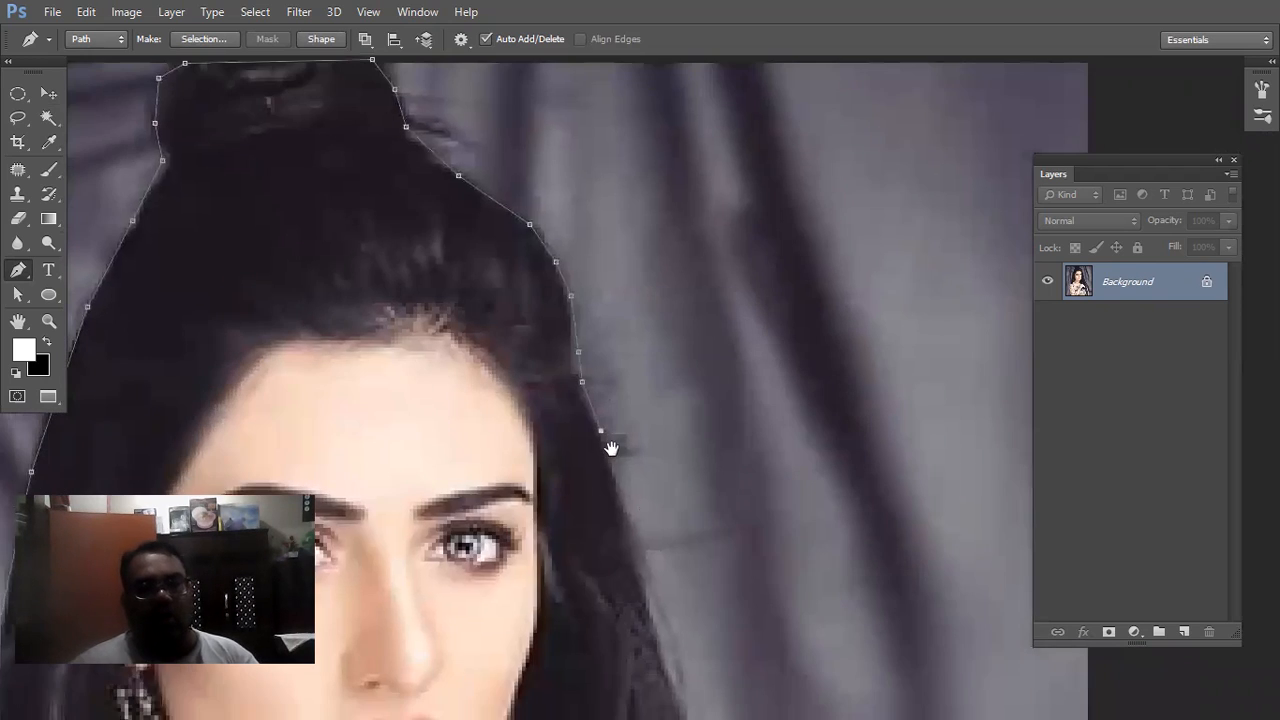
Extend the path down the long hair beside the face and past the chin on the photo's right side.
{"action": "left_click", "coordinate": [641, 553]}
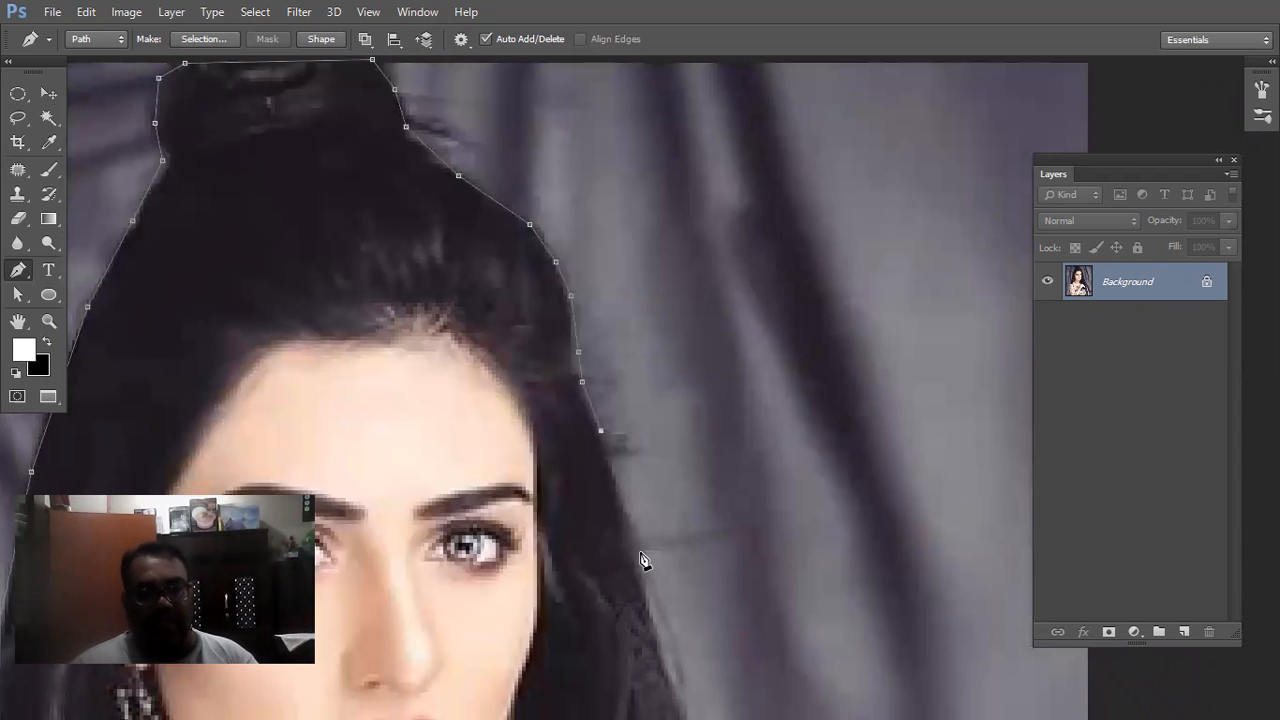
{"action": "left_click", "coordinate": [660, 648]}
{"action": "left_click_drag", "start_coordinate": [675, 673], "coordinate": [620, 441]}
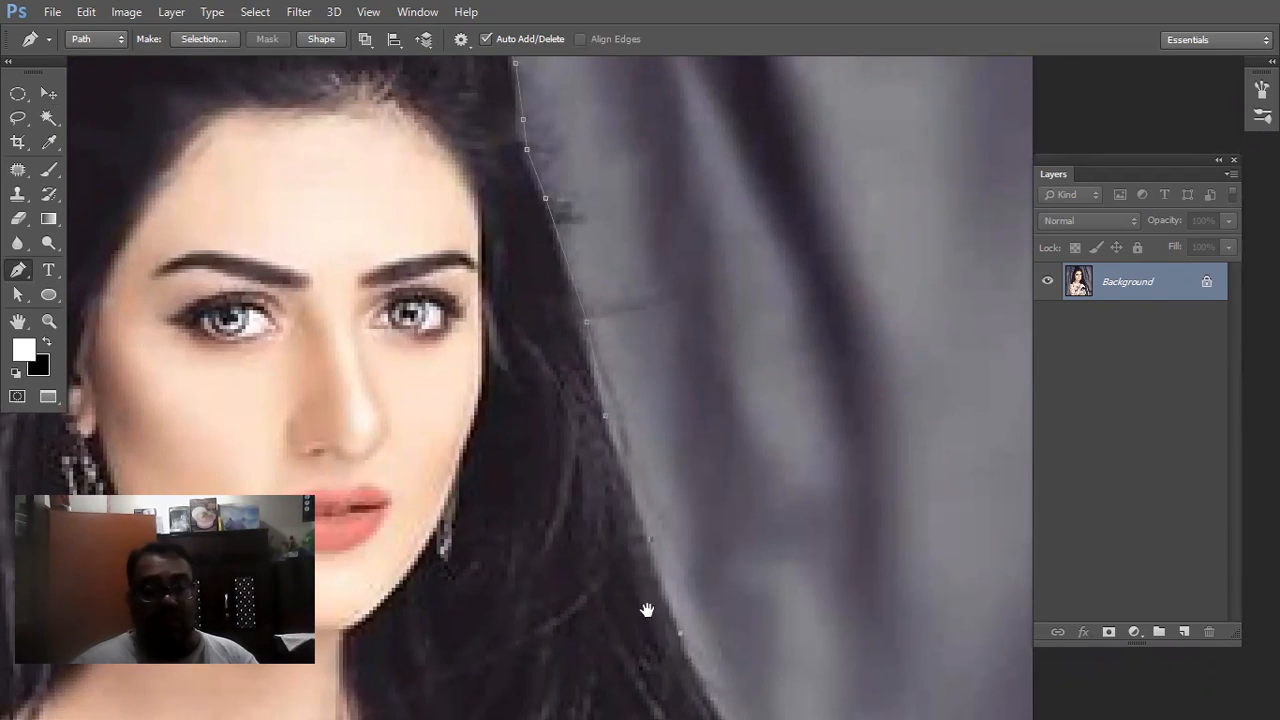
{"action": "left_click_drag", "start_coordinate": [671, 645], "coordinate": [597, 480]}
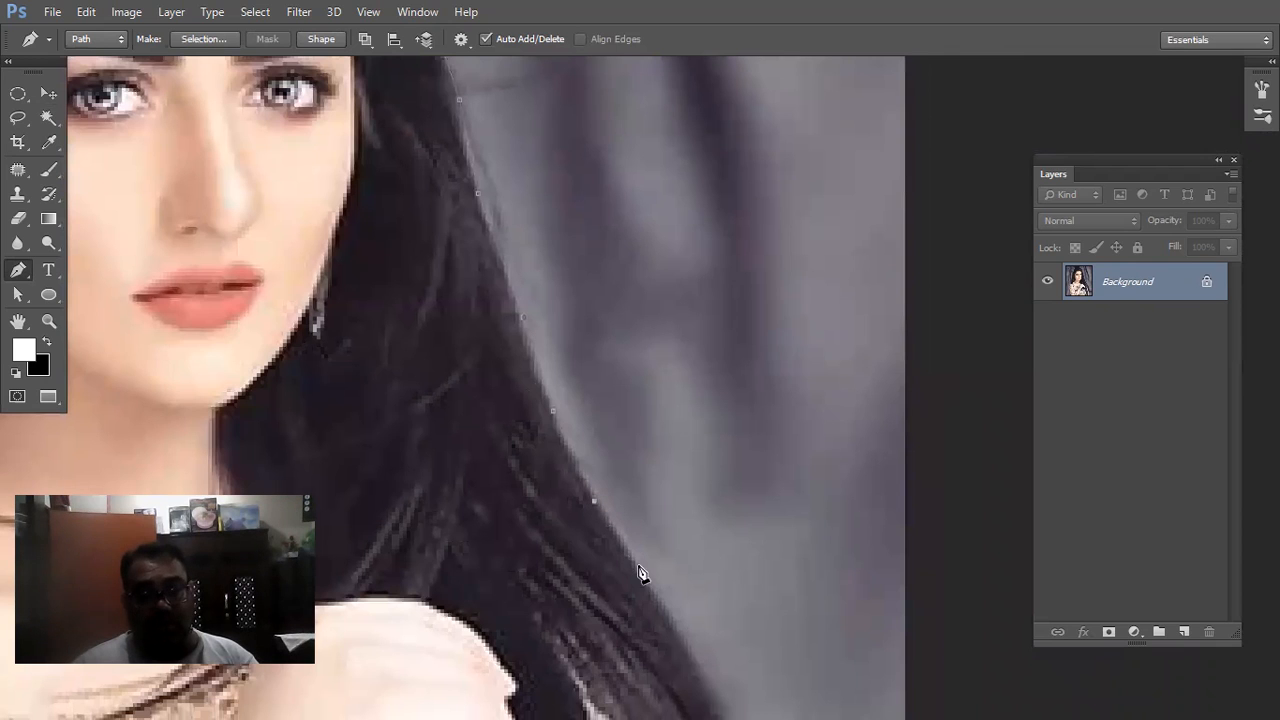
{"action": "left_click_drag", "start_coordinate": [674, 634], "coordinate": [561, 483]}
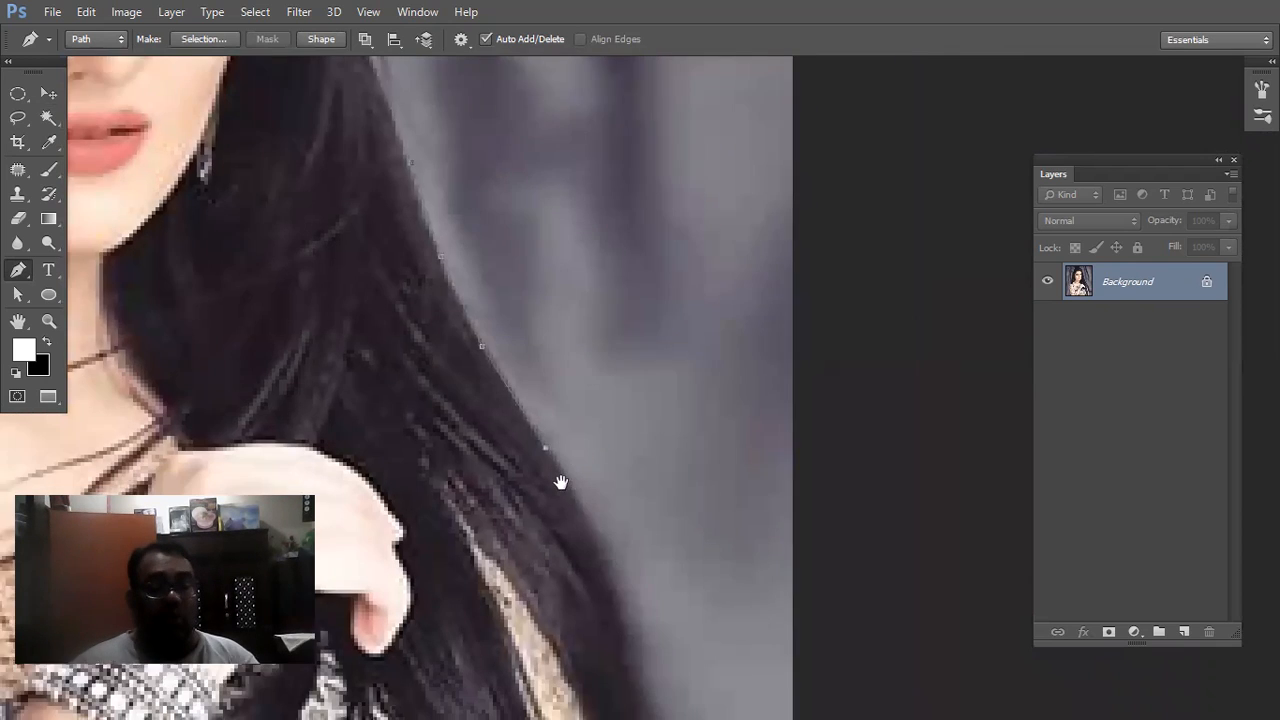
Trace the path around the lower hair on the right side and in to the edge of the sleeve.
{"action": "left_click", "coordinate": [586, 513]}
{"action": "left_click", "coordinate": [607, 578]}
{"action": "left_click", "coordinate": [622, 641]}
{"action": "left_click_drag", "start_coordinate": [576, 471], "coordinate": [513, 250]}
{"action": "left_click", "coordinate": [556, 499]}
{"action": "left_click", "coordinate": [530, 560]}
{"action": "left_click", "coordinate": [545, 624]}
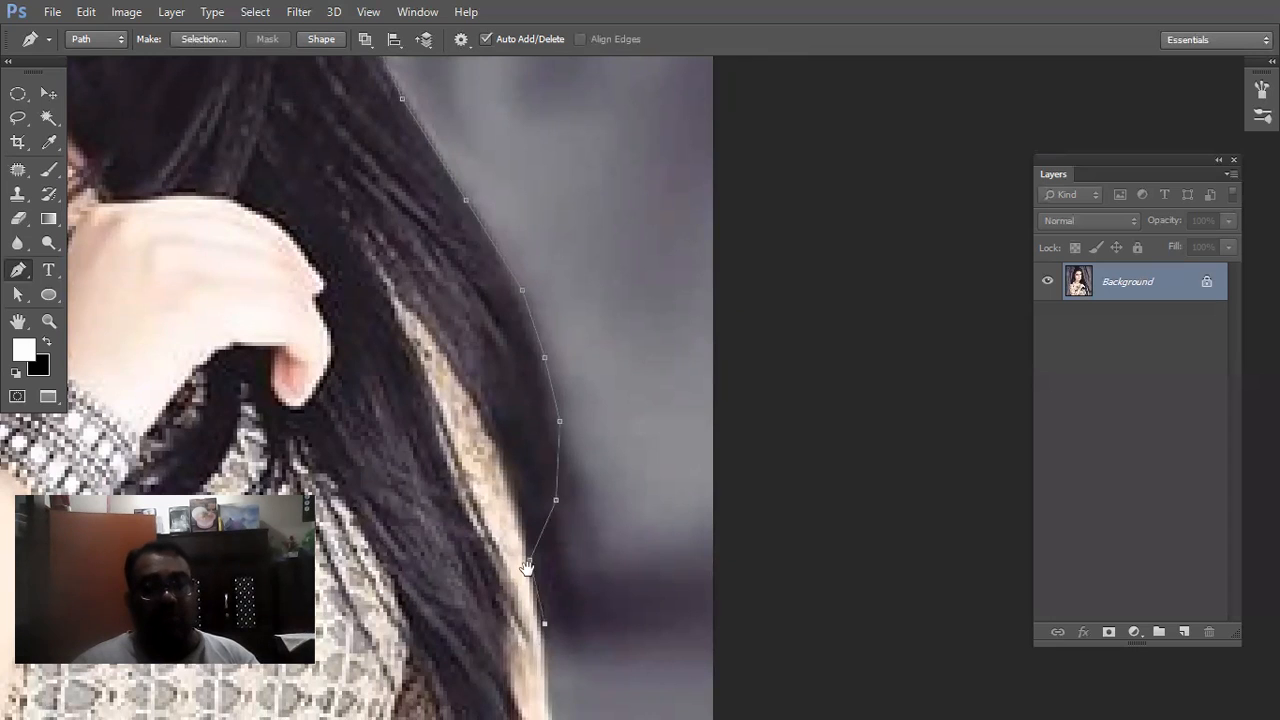
Finish the path down the right sleeve and below the photo's lower edge, close it at the starting point, and convert it to a selection.
{"action": "left_click_drag", "start_coordinate": [527, 568], "coordinate": [506, 368]}
{"action": "left_click", "coordinate": [531, 514]}
{"action": "left_click", "coordinate": [542, 578]}
{"action": "left_click_drag", "start_coordinate": [460, 640], "coordinate": [958, 573]}
{"action": "left_click_drag", "start_coordinate": [438, 604], "coordinate": [866, 572]}
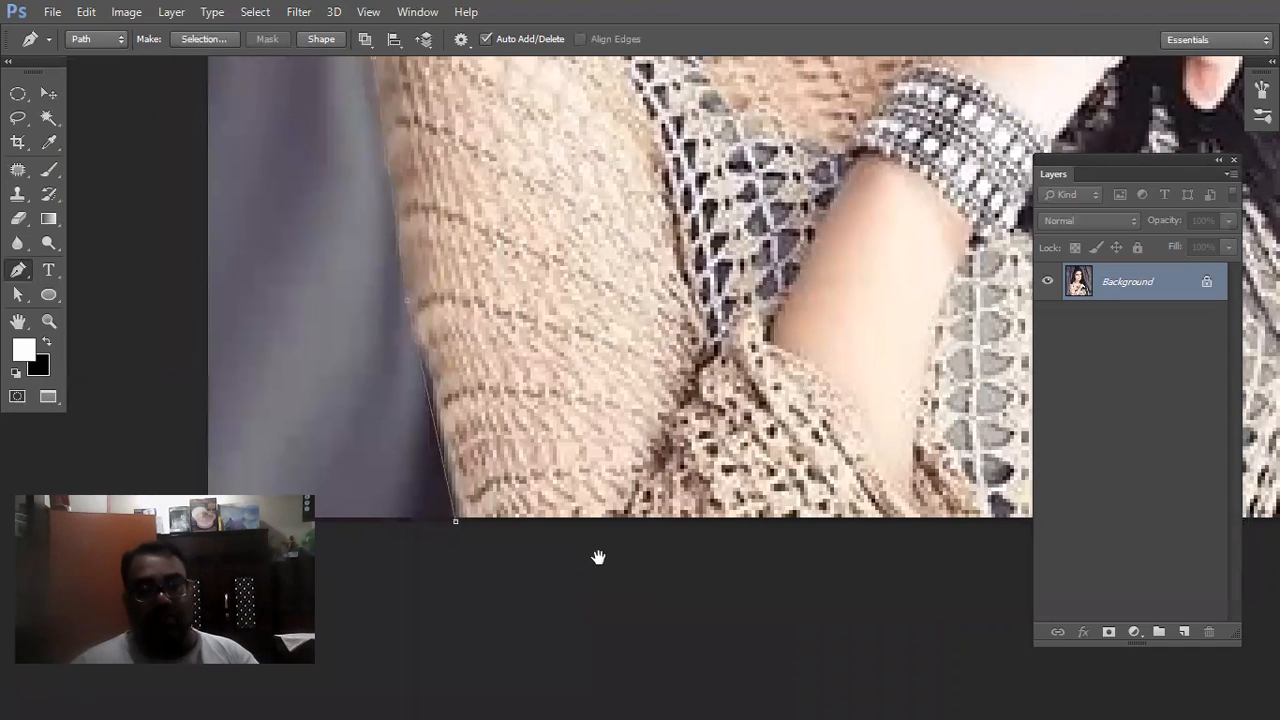
{"action": "left_click", "coordinate": [519, 544]}
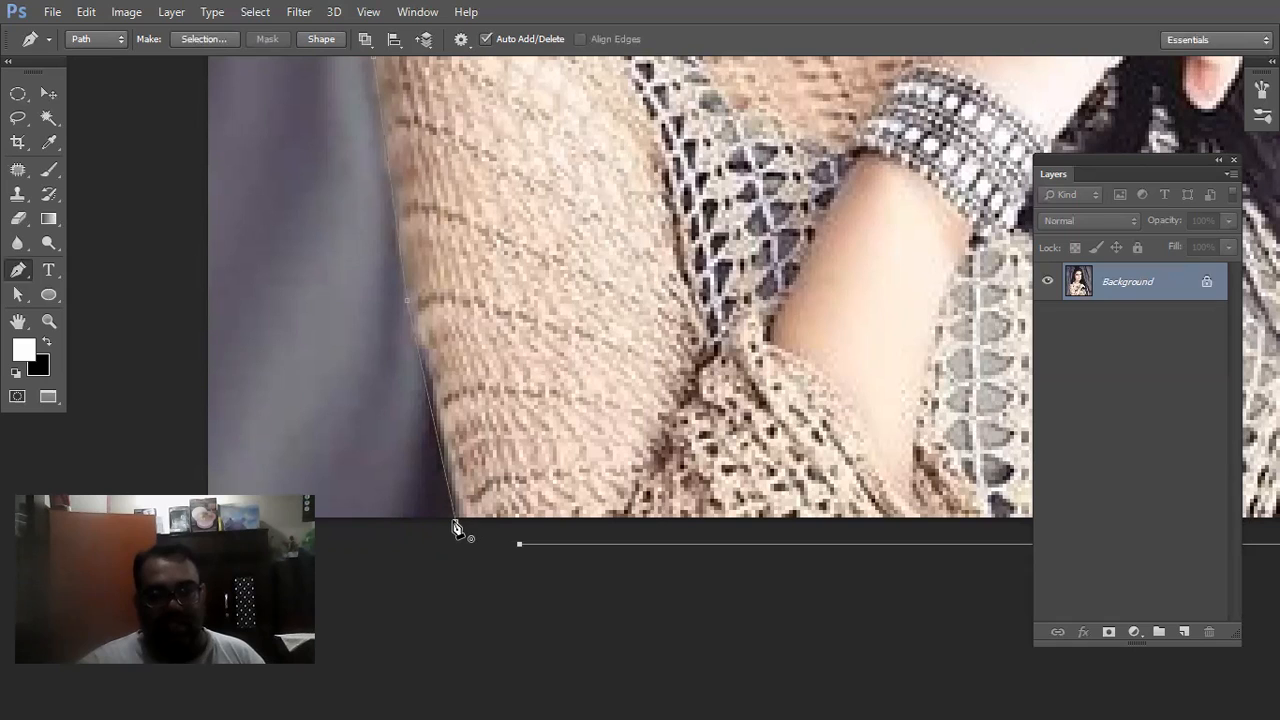
{"action": "left_click", "coordinate": [456, 524]}
{"action": "key", "text": "ctrl+Return"}
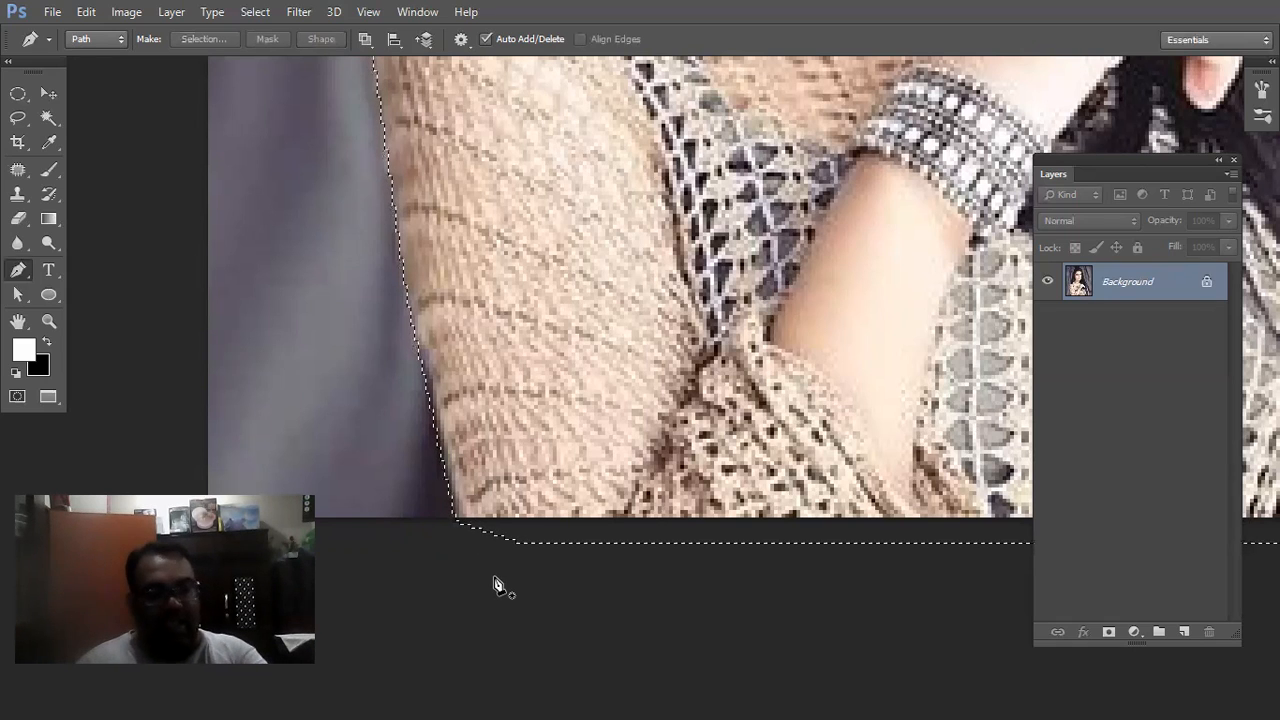
Feather the selection by 6 pixels and copy the selected woman.
{"action": "key", "text": "ctrl+alt+r"}
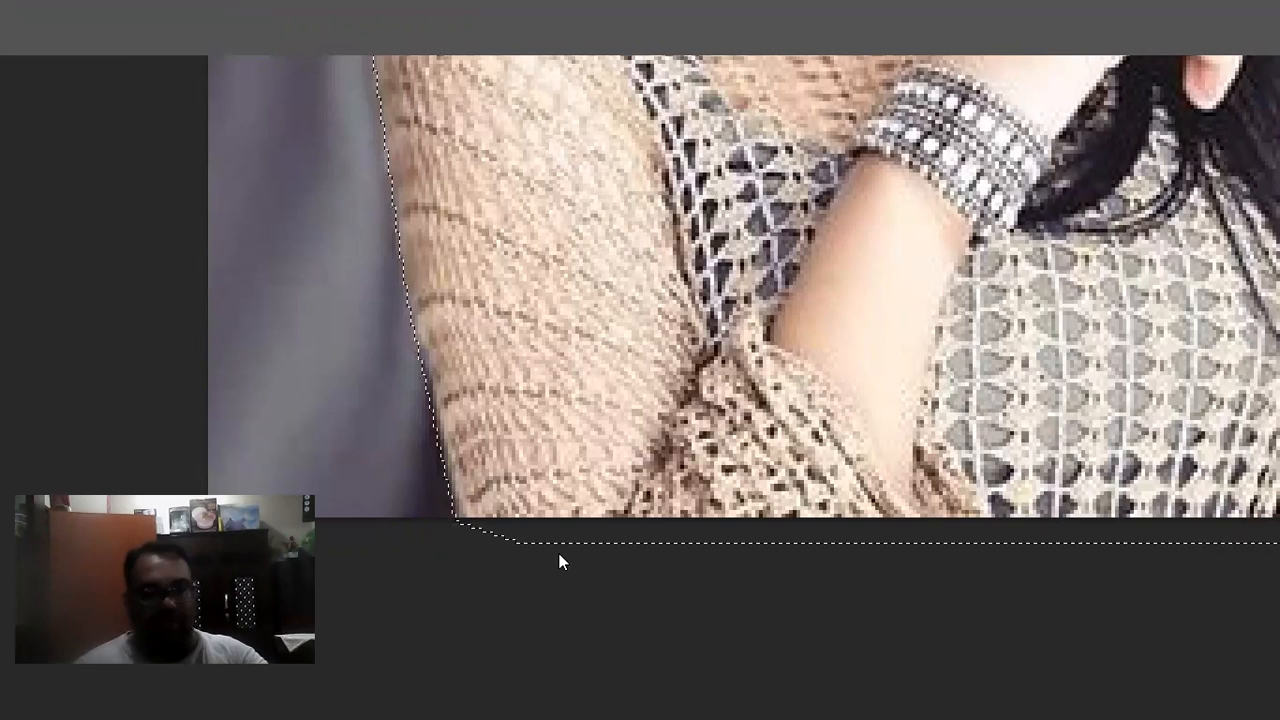
{"action": "key", "text": "Escape"}
{"action": "key", "text": "ctrl+0"}
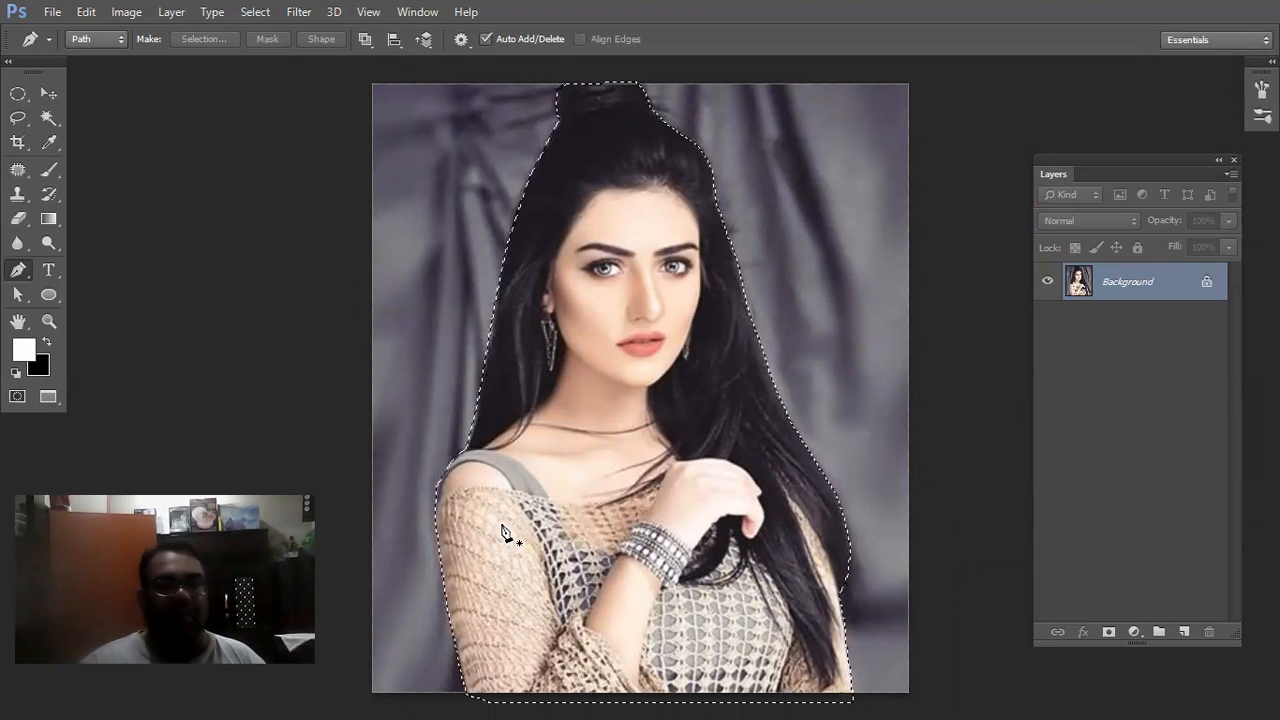
{"action": "key", "text": "shift+F6"}
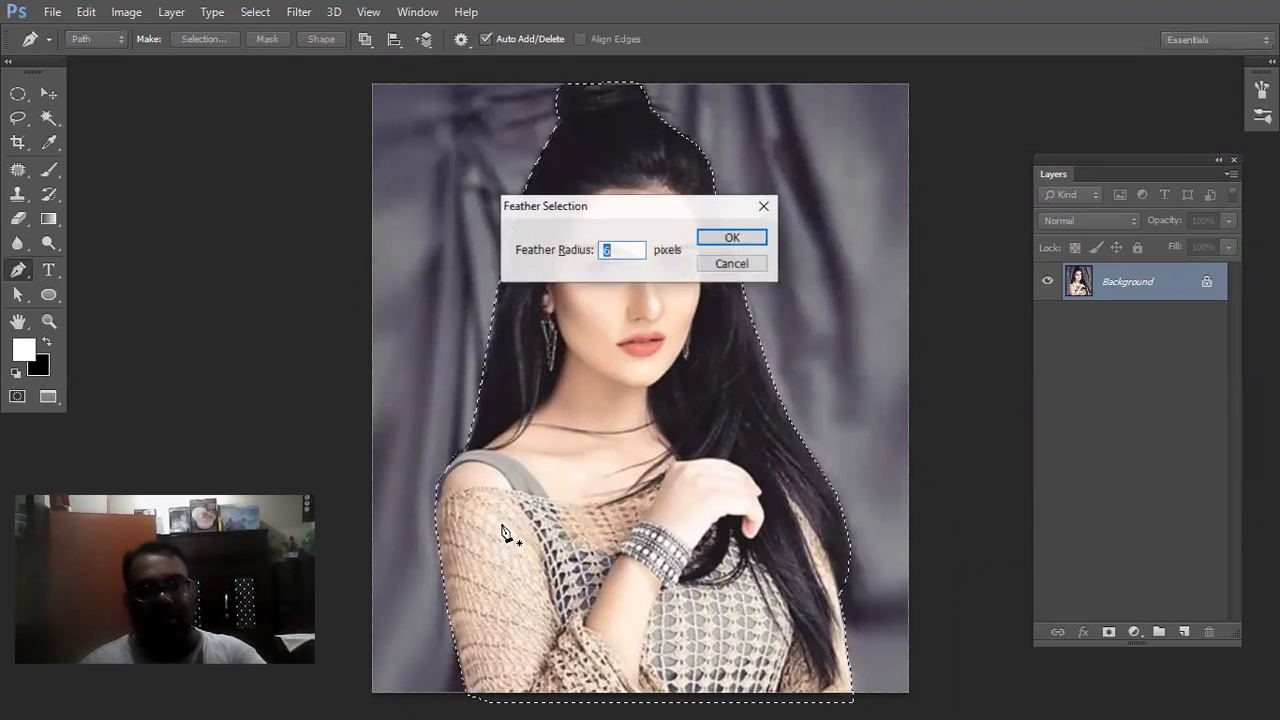
{"action": "key", "text": "Return"}
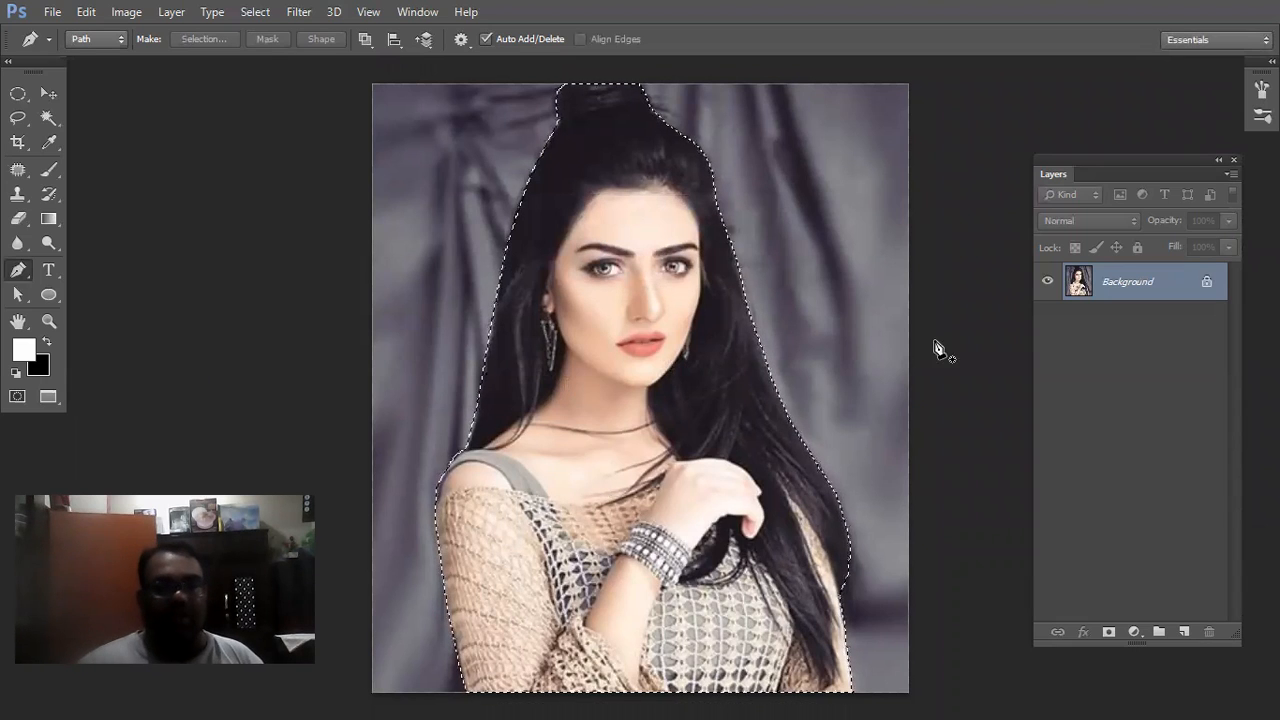
{"action": "left_click", "coordinate": [85, 13]}
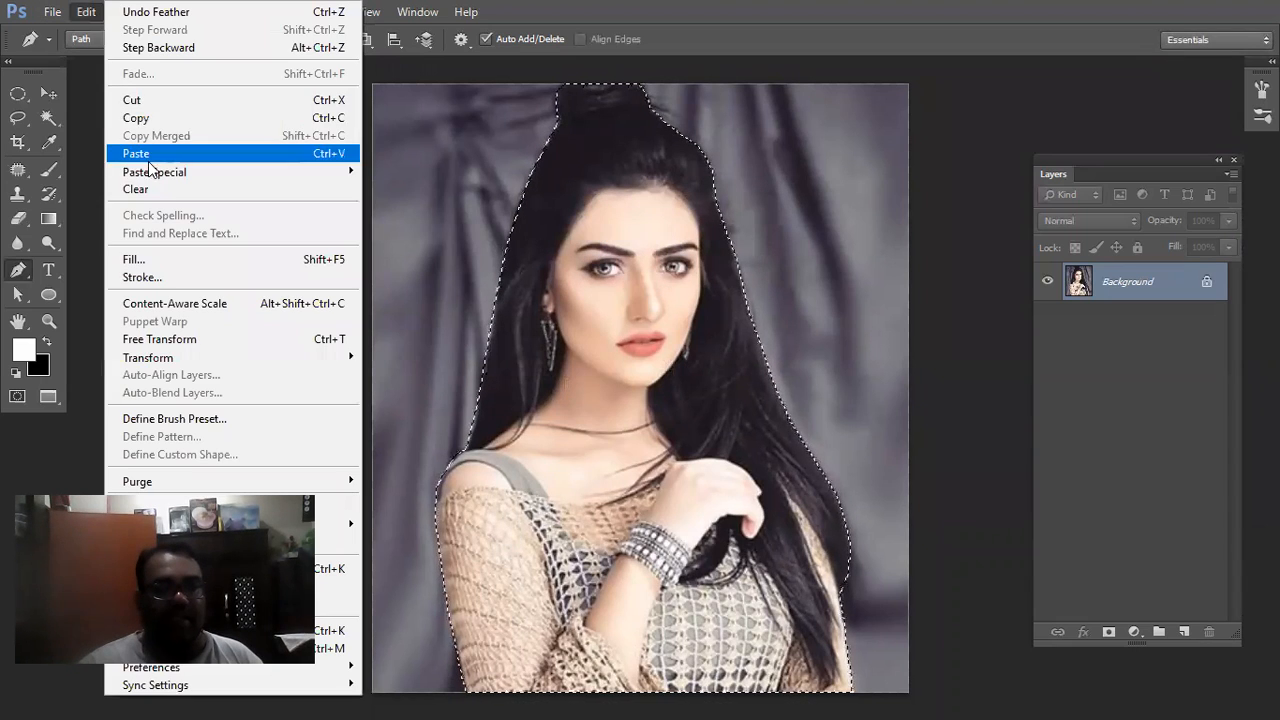
{"action": "left_click", "coordinate": [193, 121]}
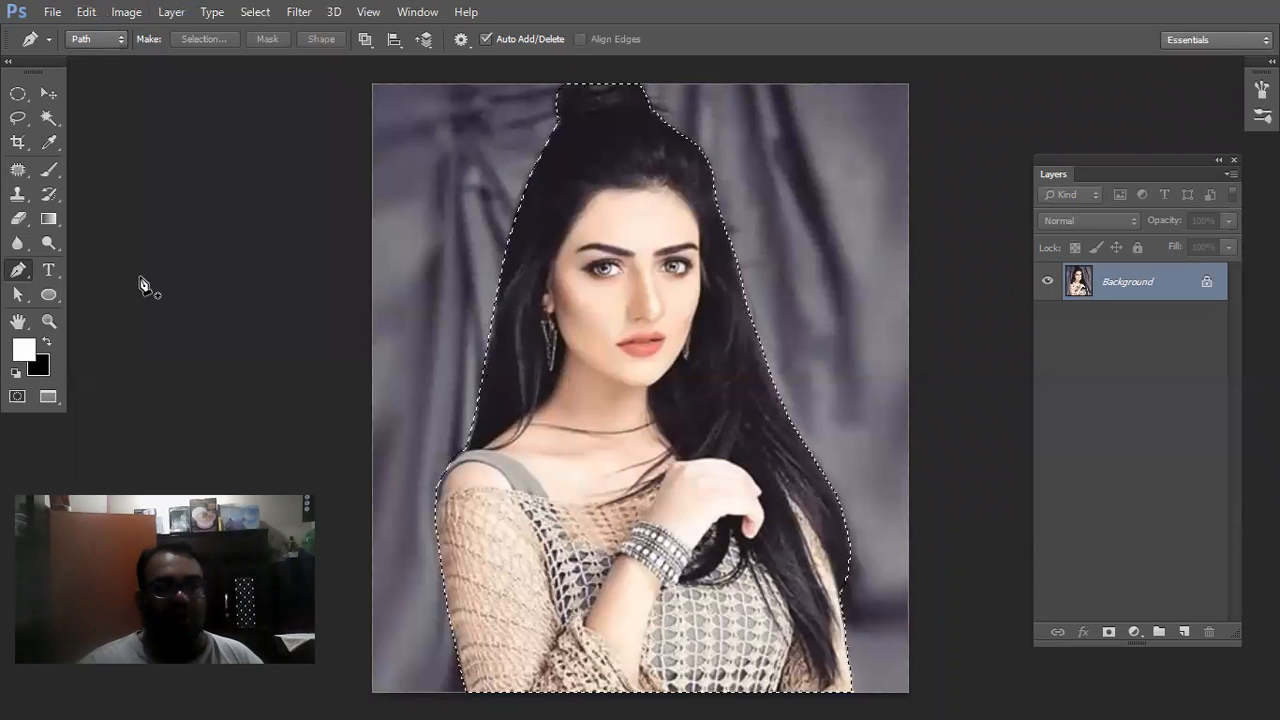
Create a new white RGB document of 1600 by 1600 pixels at 72 pixels/inch.
{"action": "left_click", "coordinate": [52, 11]}
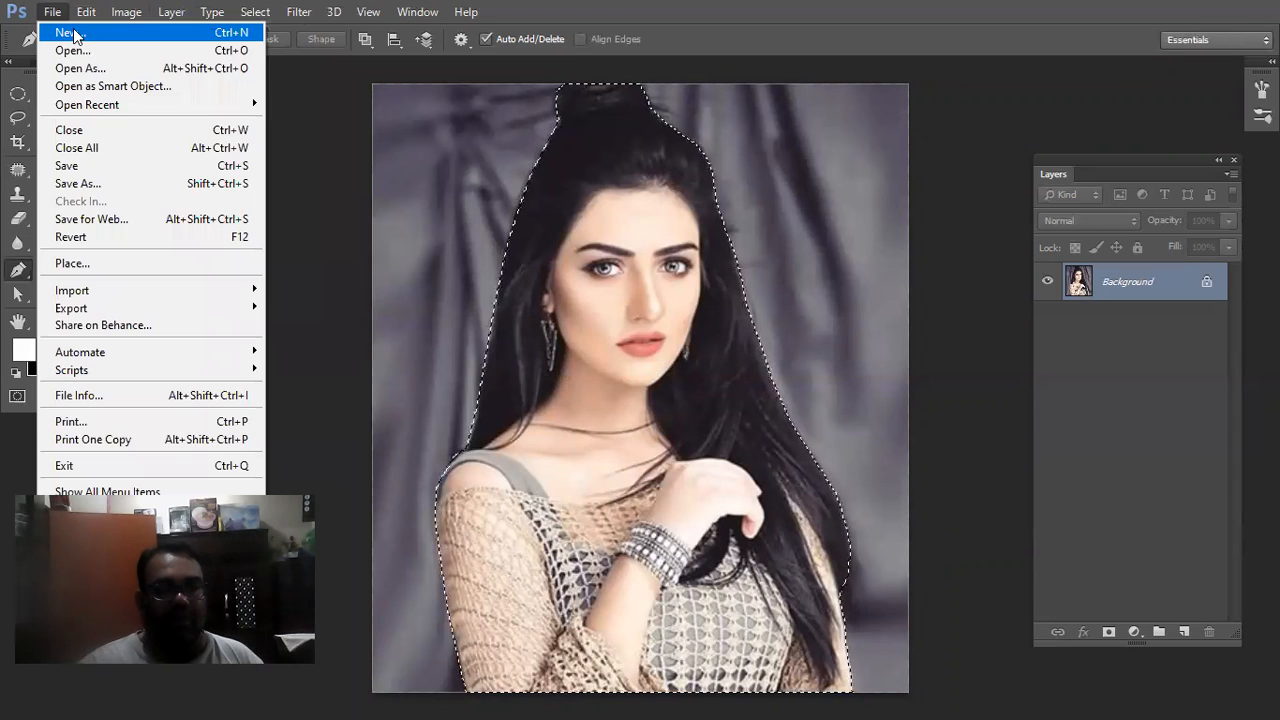
{"action": "left_click", "coordinate": [57, 31]}
{"action": "double_click", "coordinate": [611, 298]}
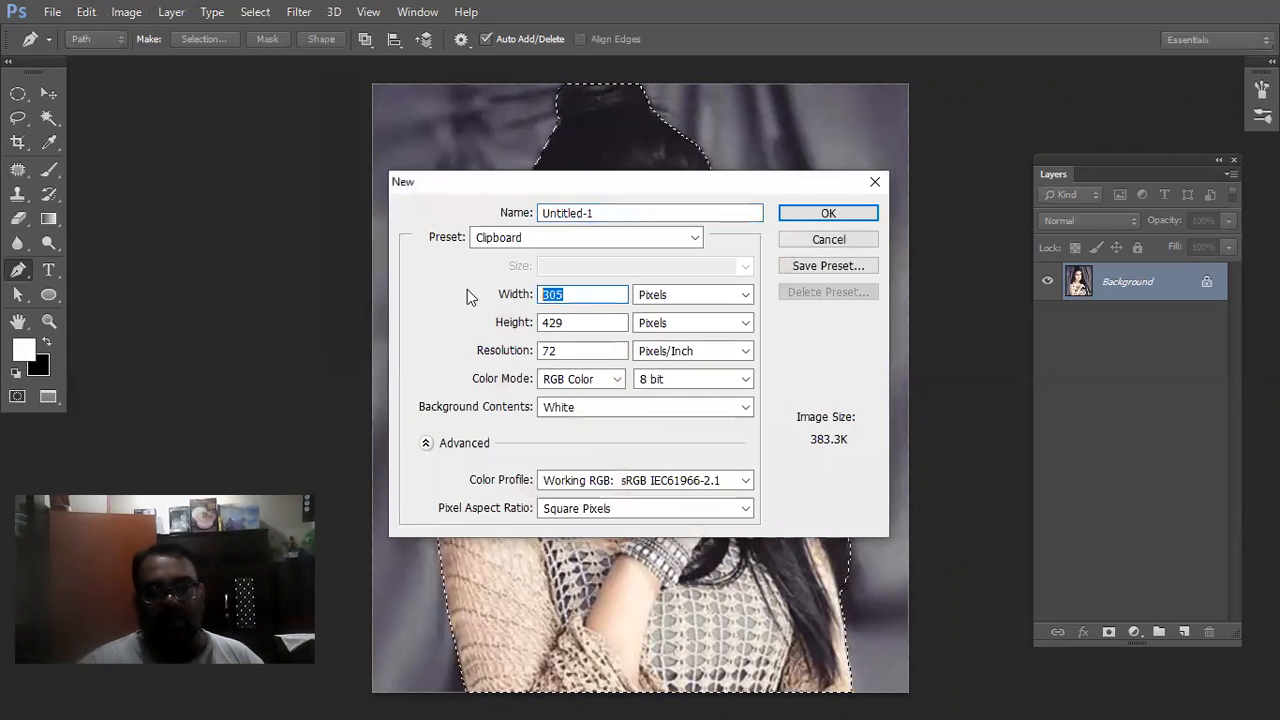
{"action": "type", "text": "1600"}
{"action": "key", "text": "Tab"}
{"action": "type", "text": "1600"}
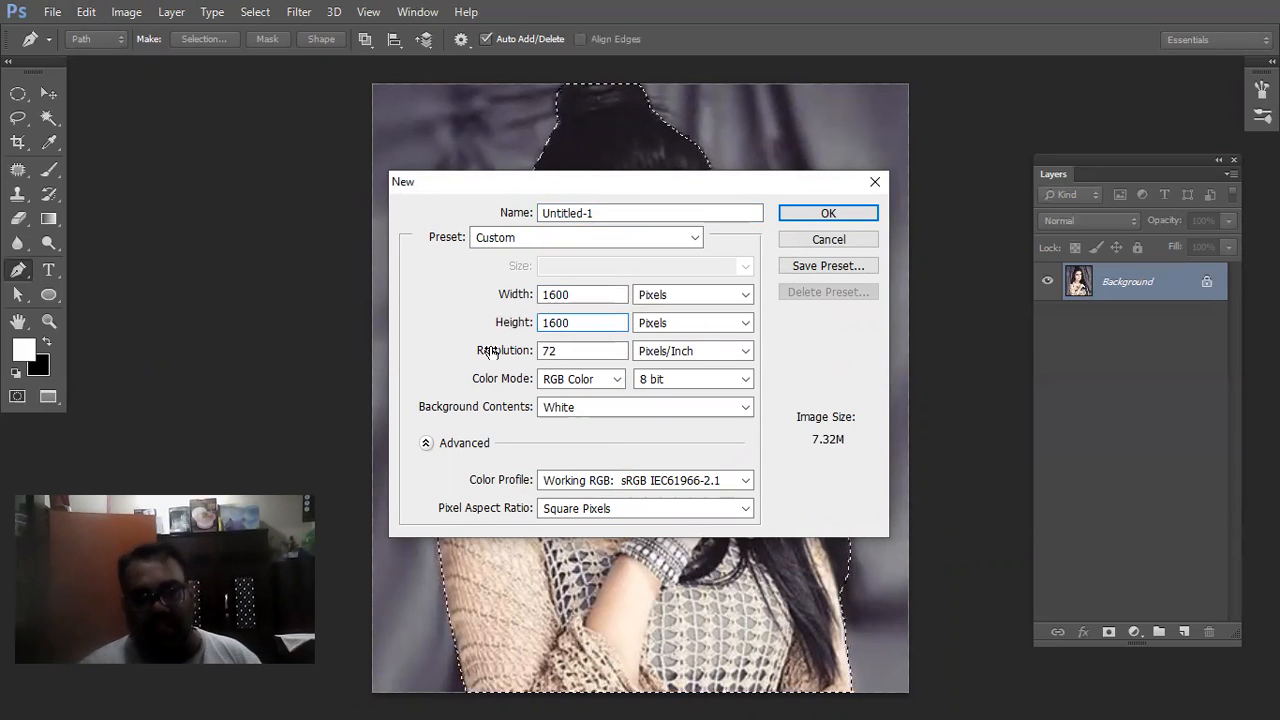
{"action": "left_click", "coordinate": [548, 351]}
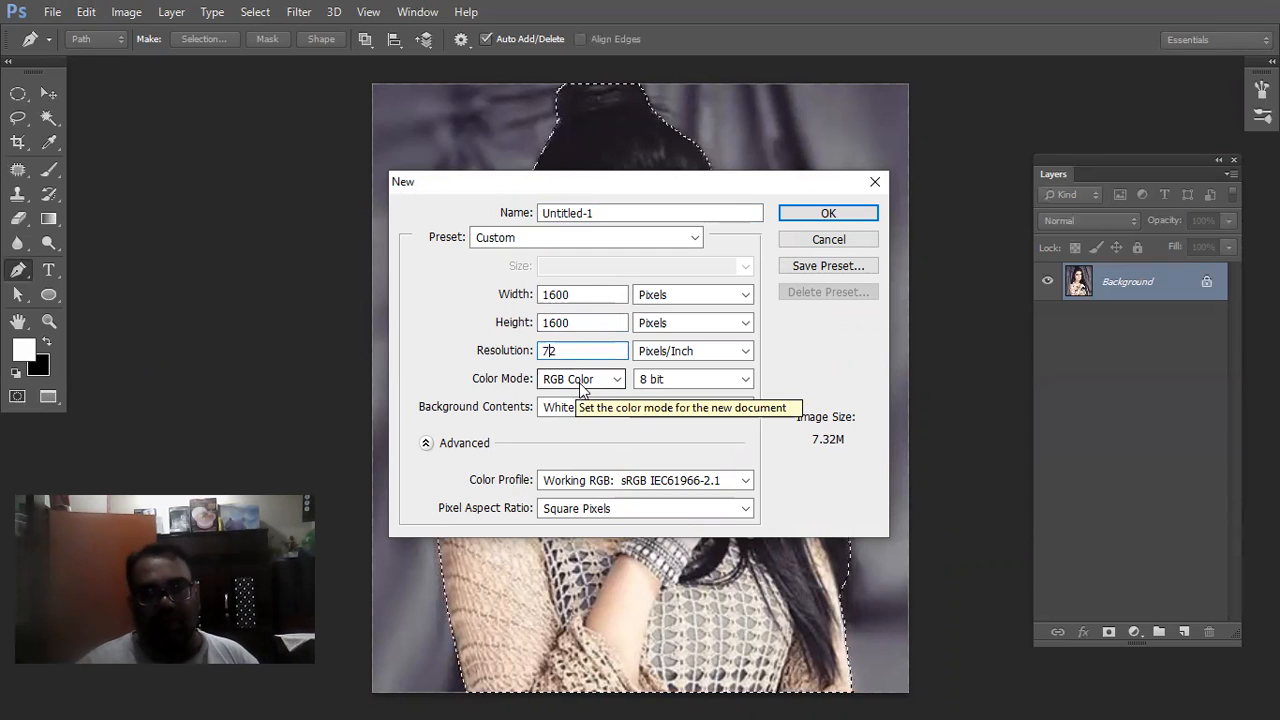
{"action": "left_click", "coordinate": [828, 213]}
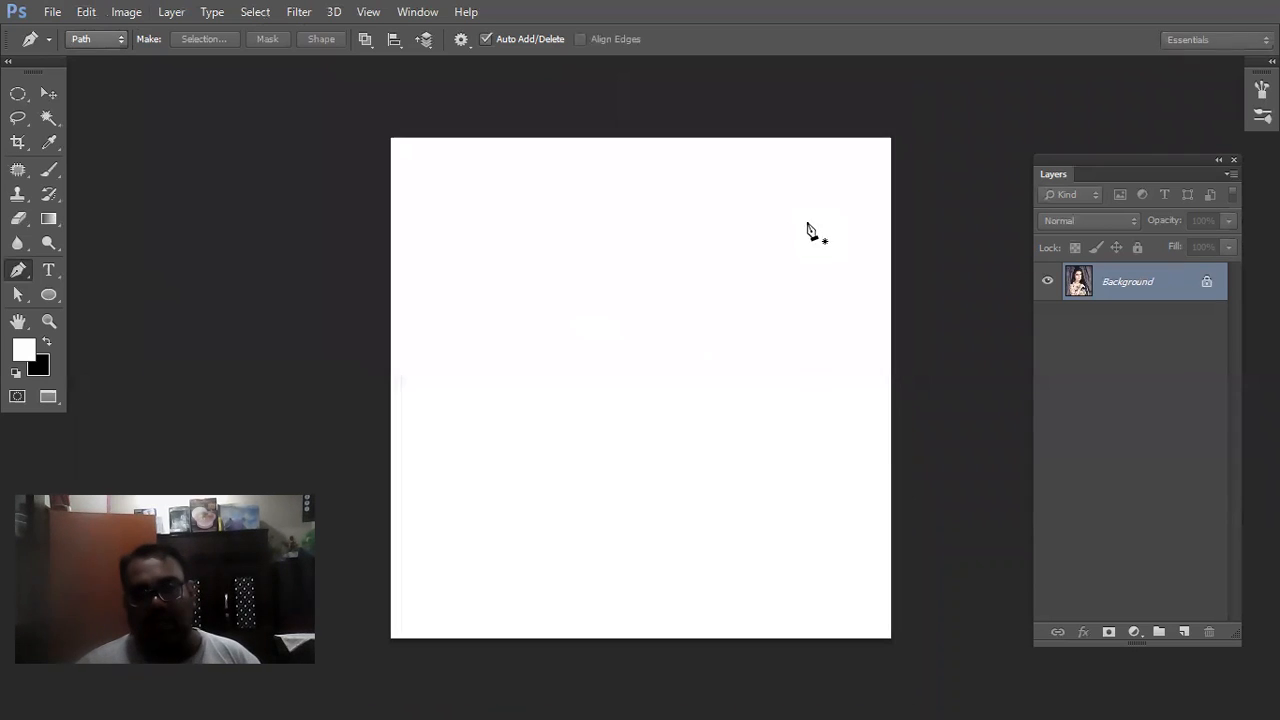
Add a white layer above the background and paste the copied woman on top of it.
{"action": "key", "text": "ctrl+0"}
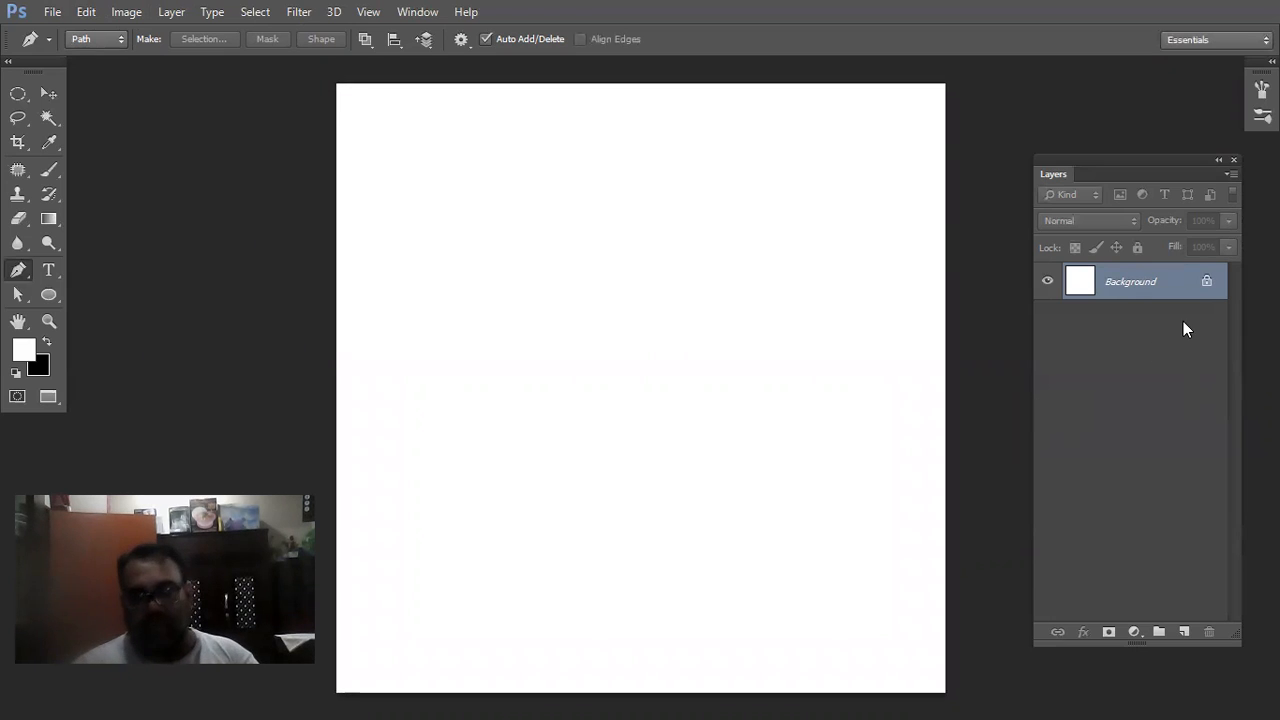
{"action": "key", "text": "ctrl+shift+alt+n"}
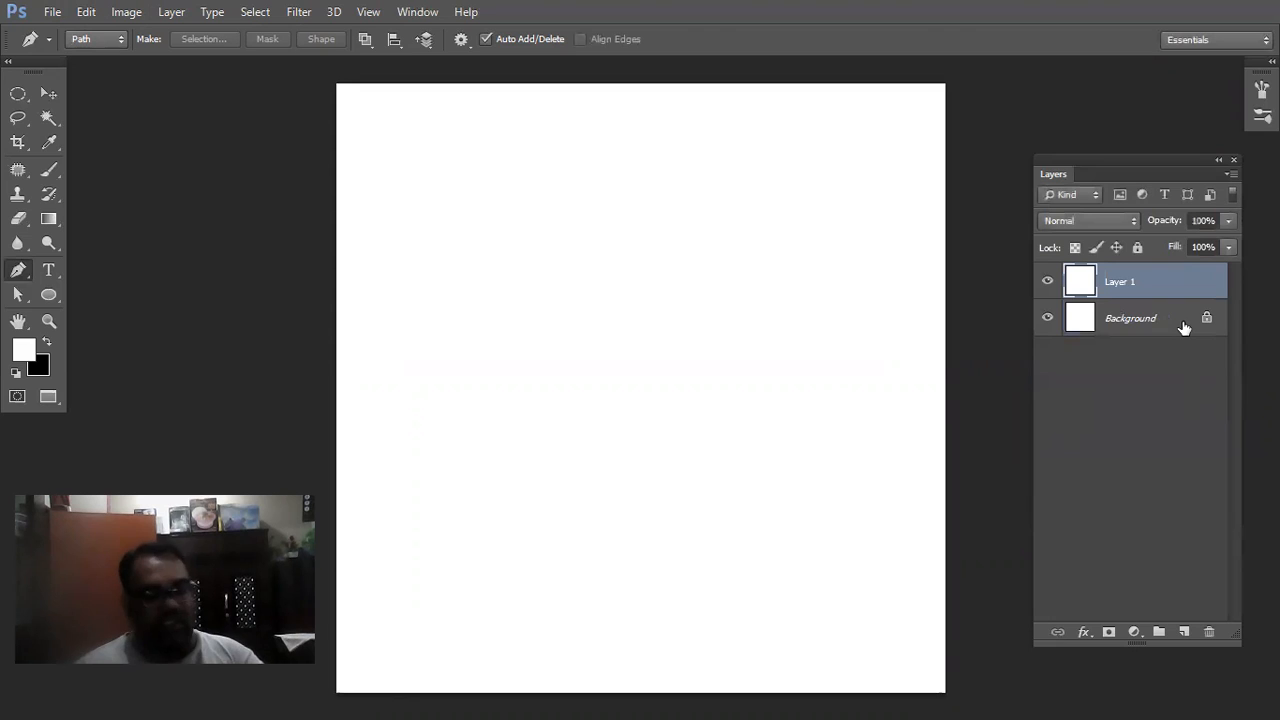
{"action": "key", "text": "ctrl+v"}
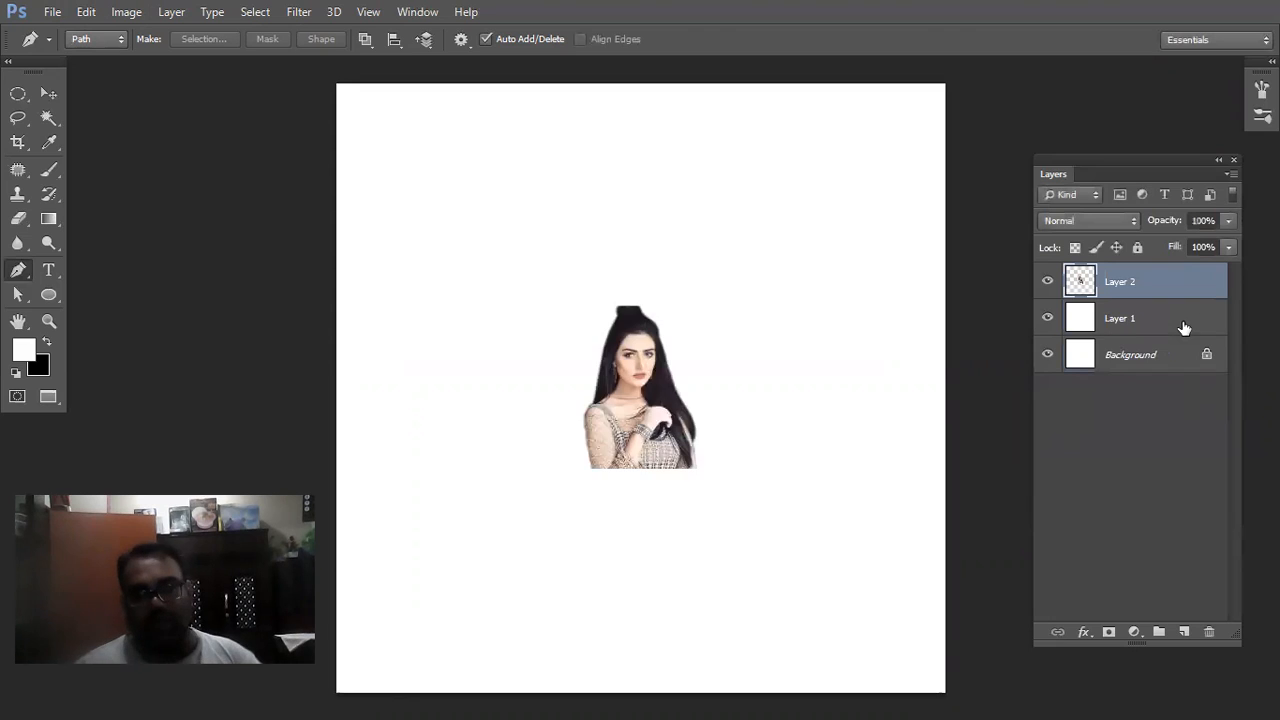
Scale the pasted woman to about 350% width and 322% height, resting her on the canvas's lower edge.
{"action": "left_click", "coordinate": [50, 93]}
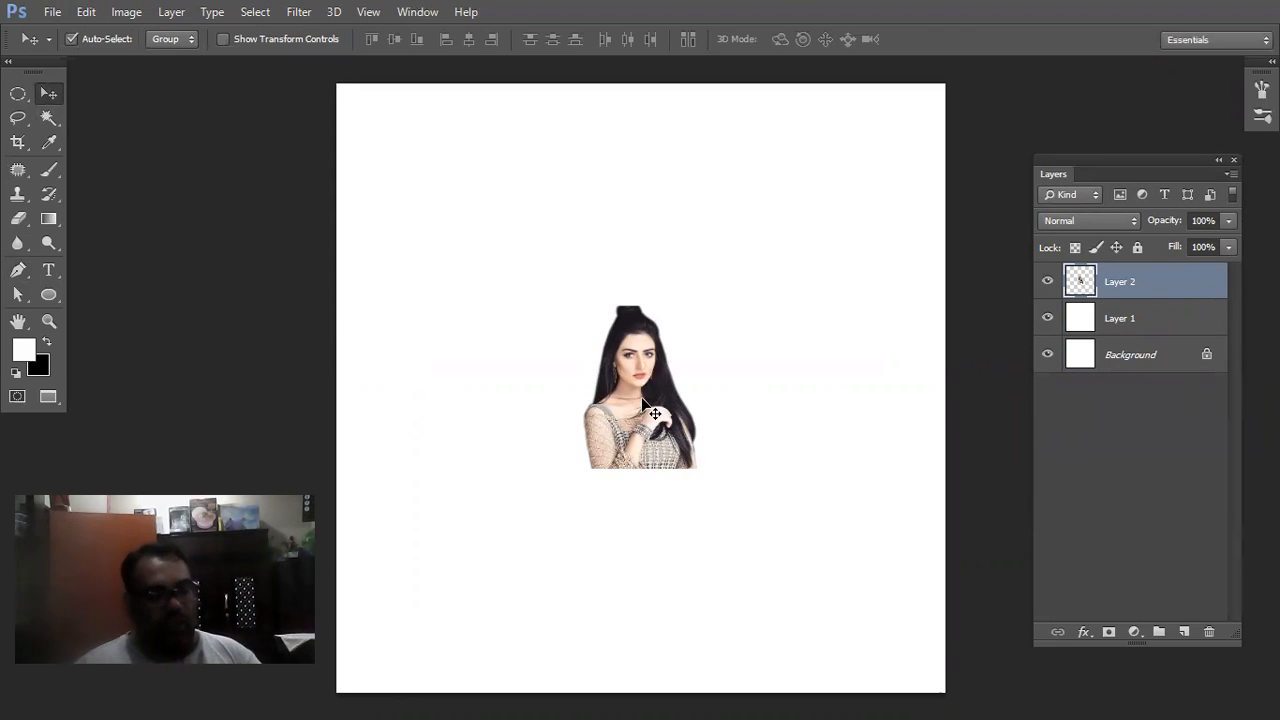
{"action": "key", "text": "ctrl+t"}
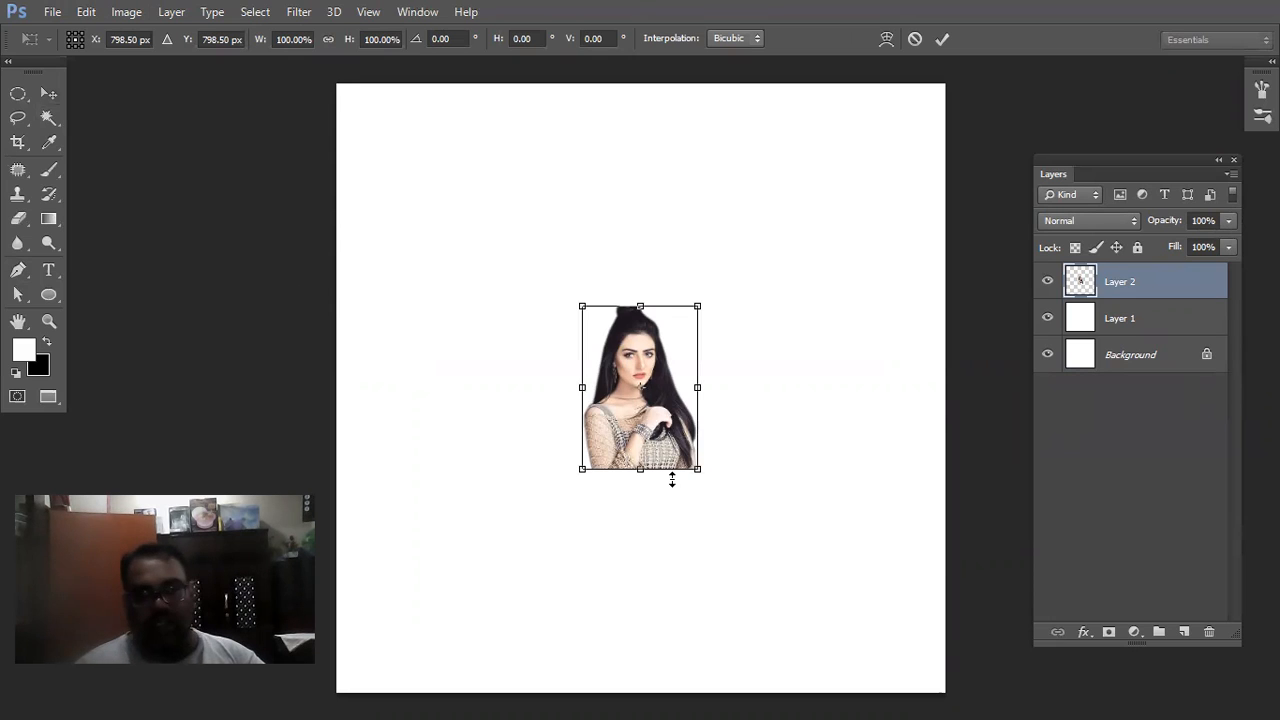
{"action": "left_click_drag", "start_coordinate": [704, 476], "coordinate": [870, 625]}
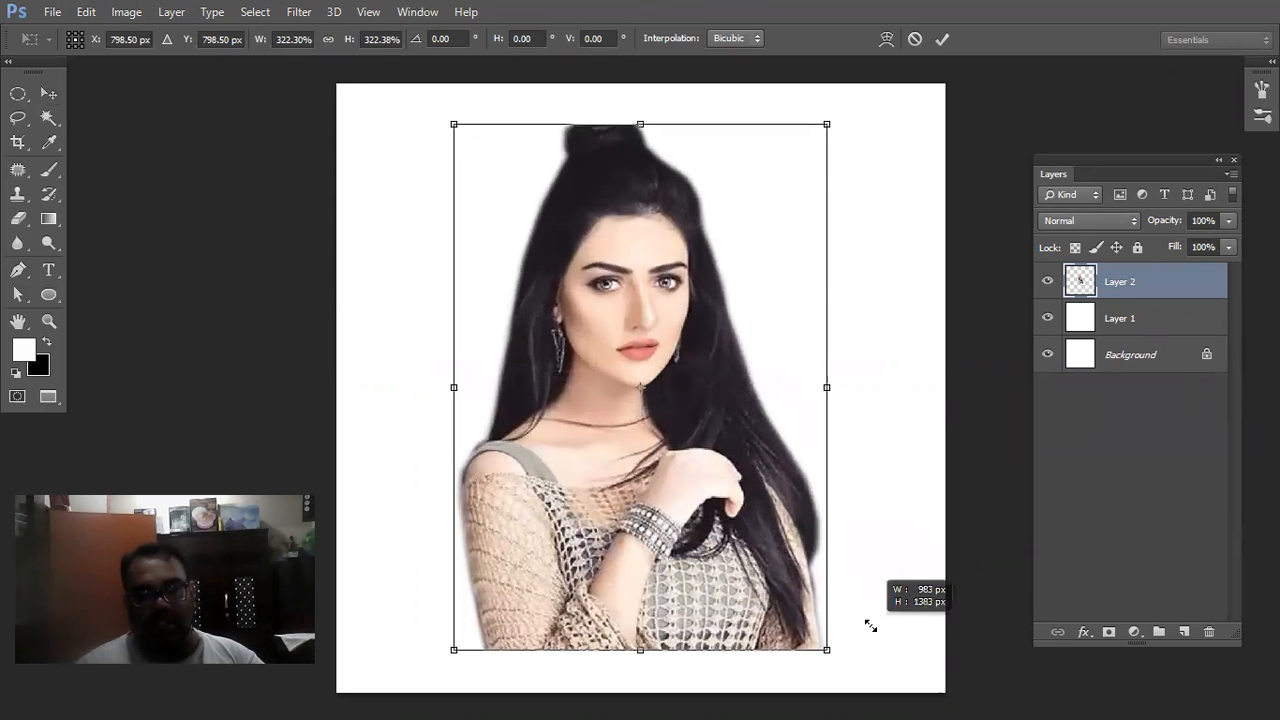
{"action": "left_click_drag", "start_coordinate": [774, 571], "coordinate": [769, 613]}
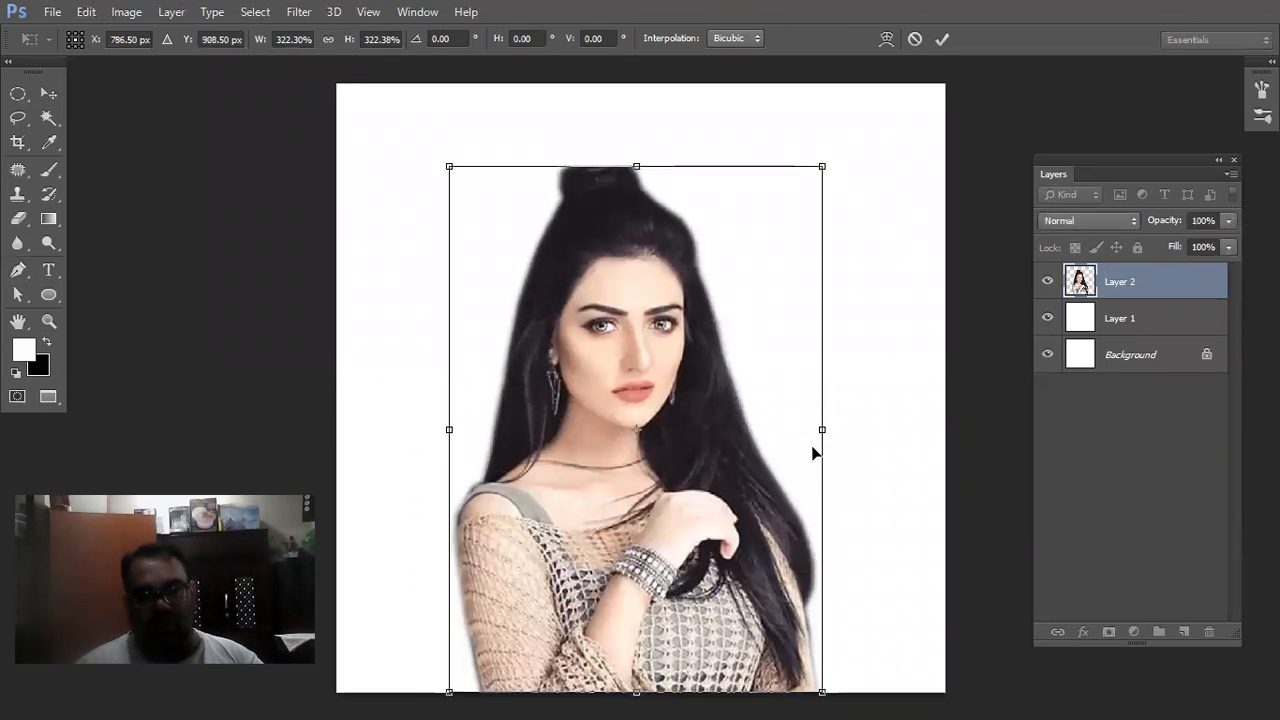
{"action": "left_click_drag", "start_coordinate": [822, 430], "coordinate": [853, 431]}
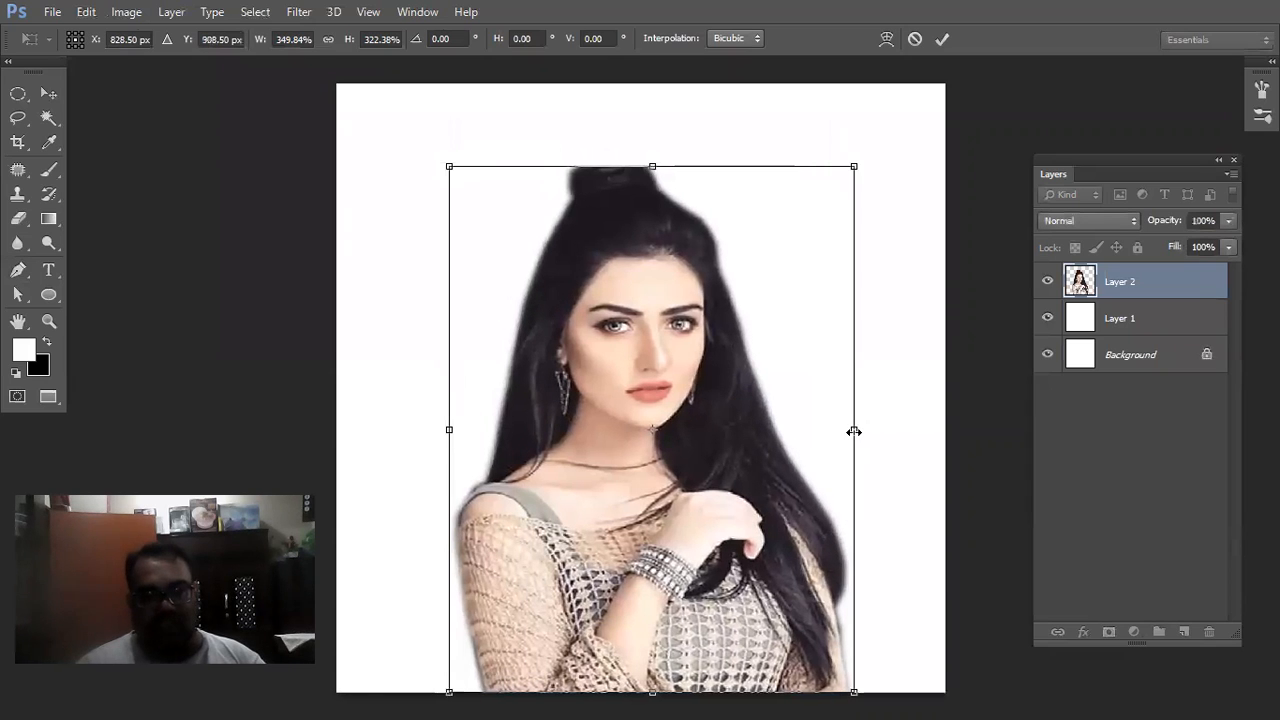
{"action": "key", "text": "Return"}
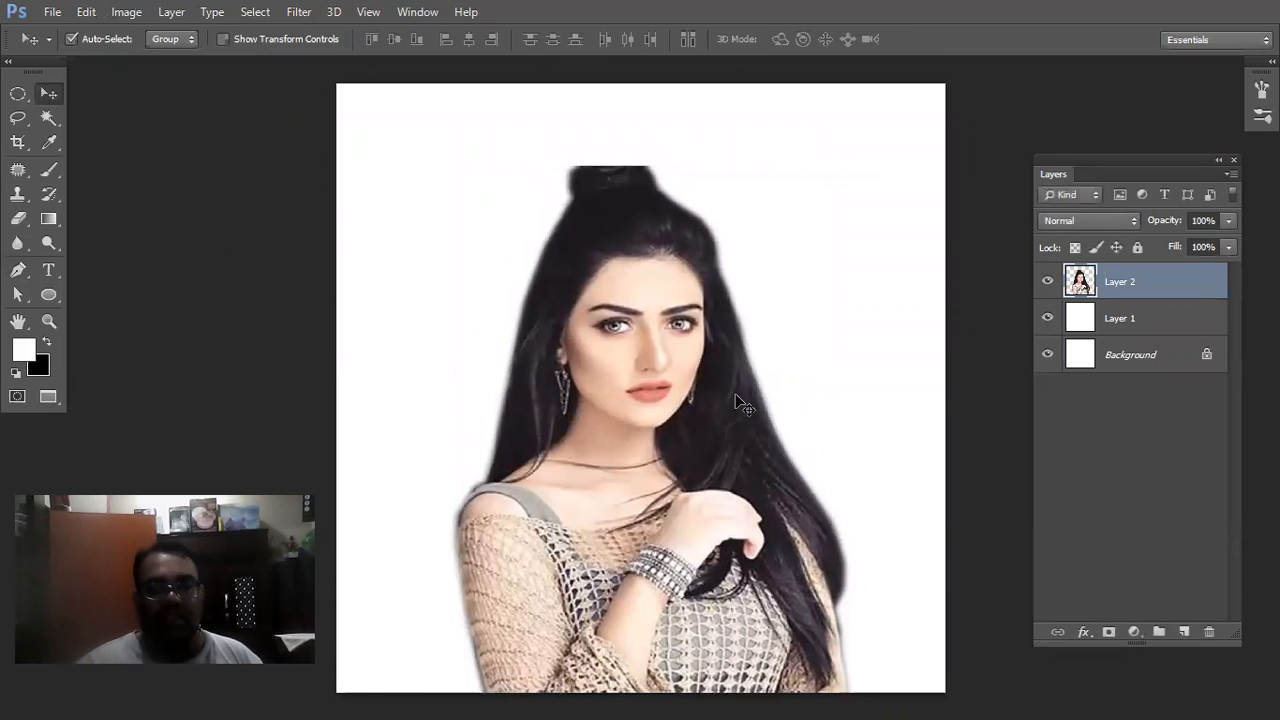
Shift the woman slightly left, then stretch her a little taller at the head and wider toward the canvas's left side.
{"action": "left_click_drag", "start_coordinate": [735, 393], "coordinate": [735, 410]}
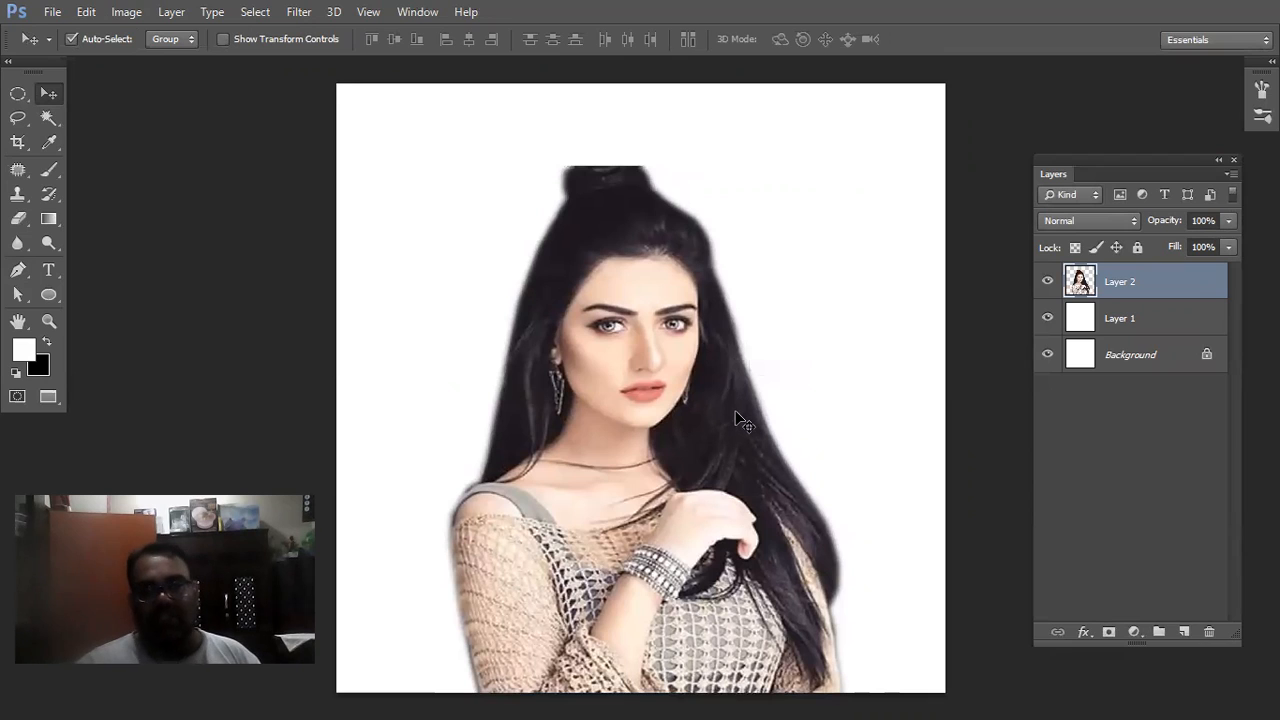
{"action": "key", "text": "ctrl+t"}
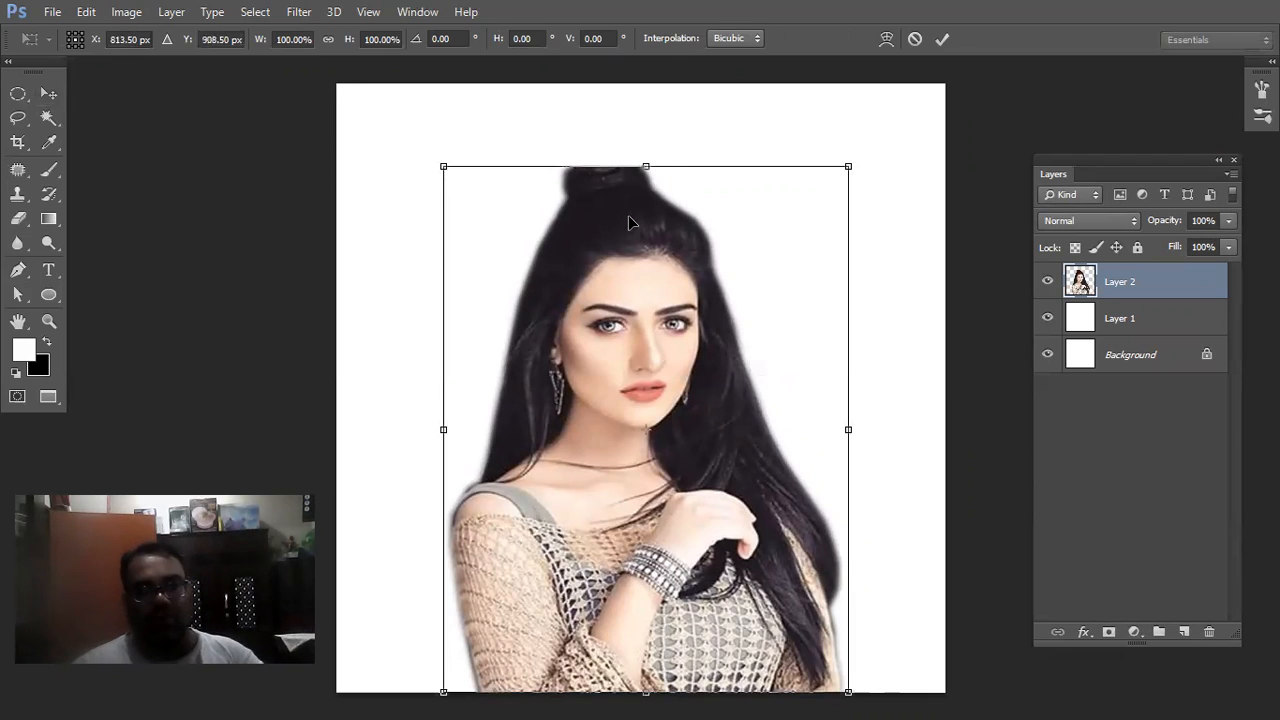
{"action": "left_click_drag", "start_coordinate": [647, 165], "coordinate": [648, 133]}
{"action": "left_click_drag", "start_coordinate": [431, 404], "coordinate": [426, 408]}
{"action": "key", "text": "Return"}
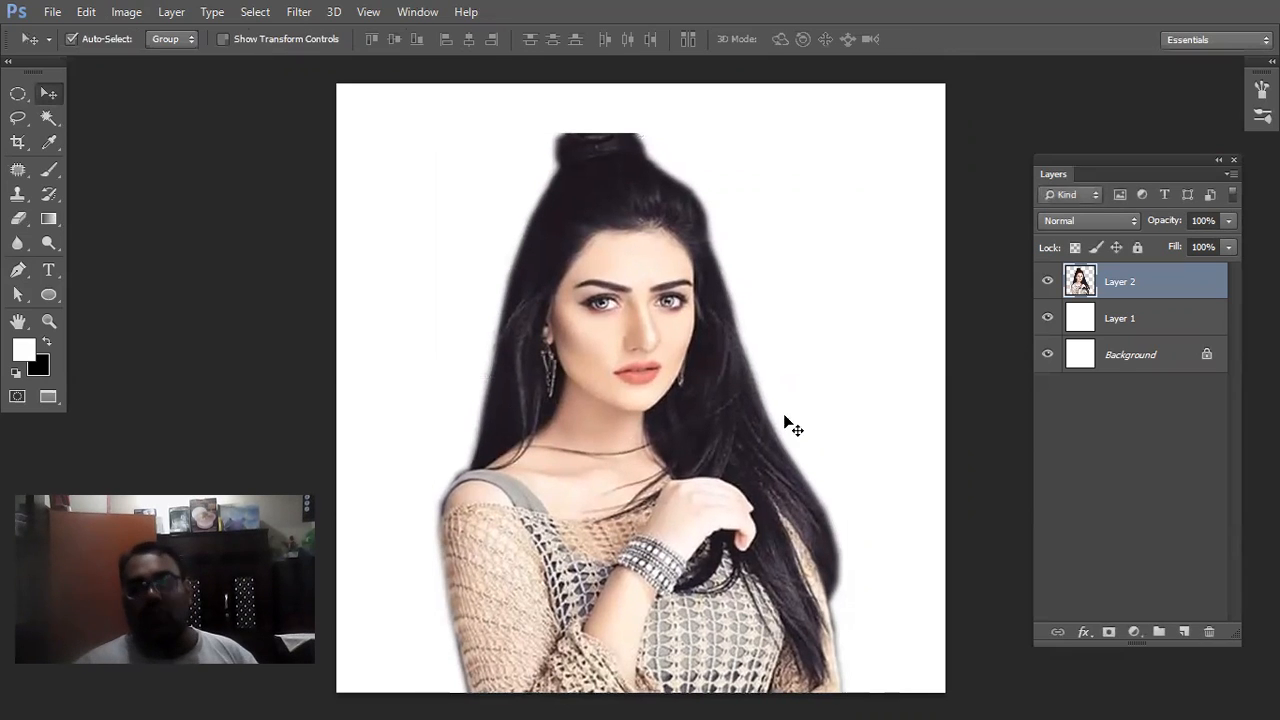
Merge the woman's layer with the white Layer 1 beneath it, leaving the Background layer separate.
{"action": "left_click", "coordinate": [1117, 367]}
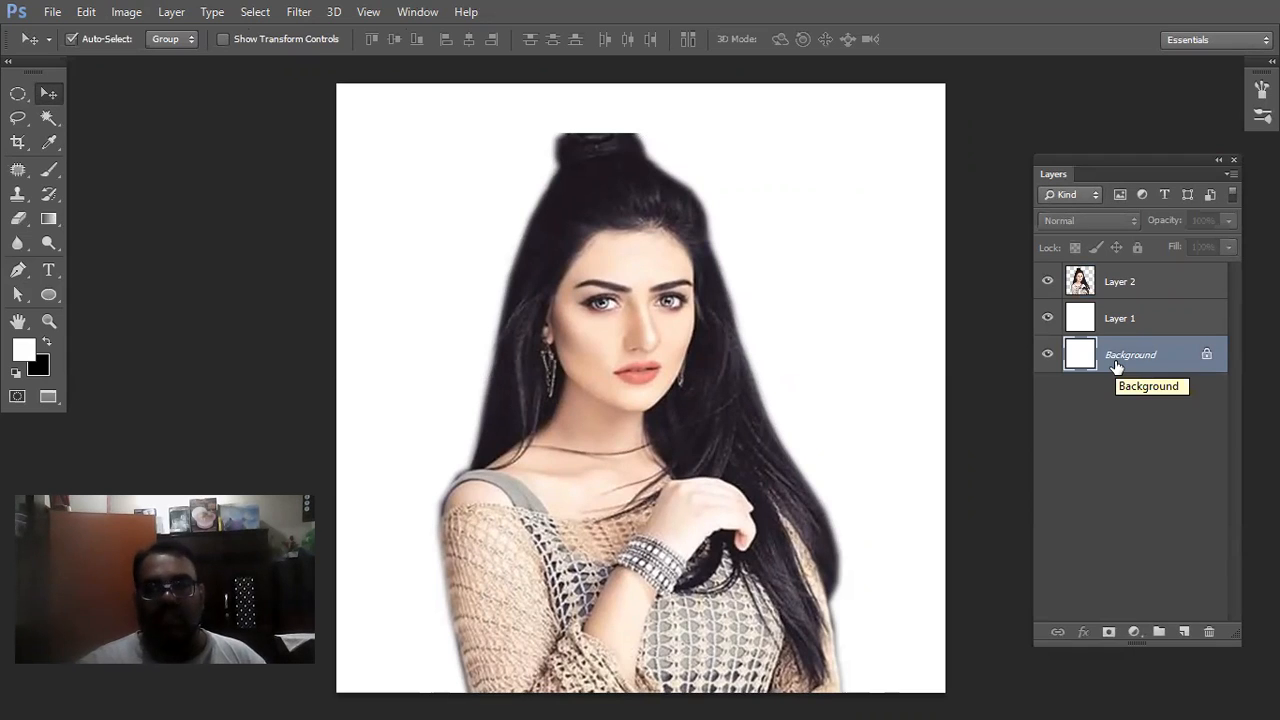
{"action": "left_click", "coordinate": [1135, 321]}
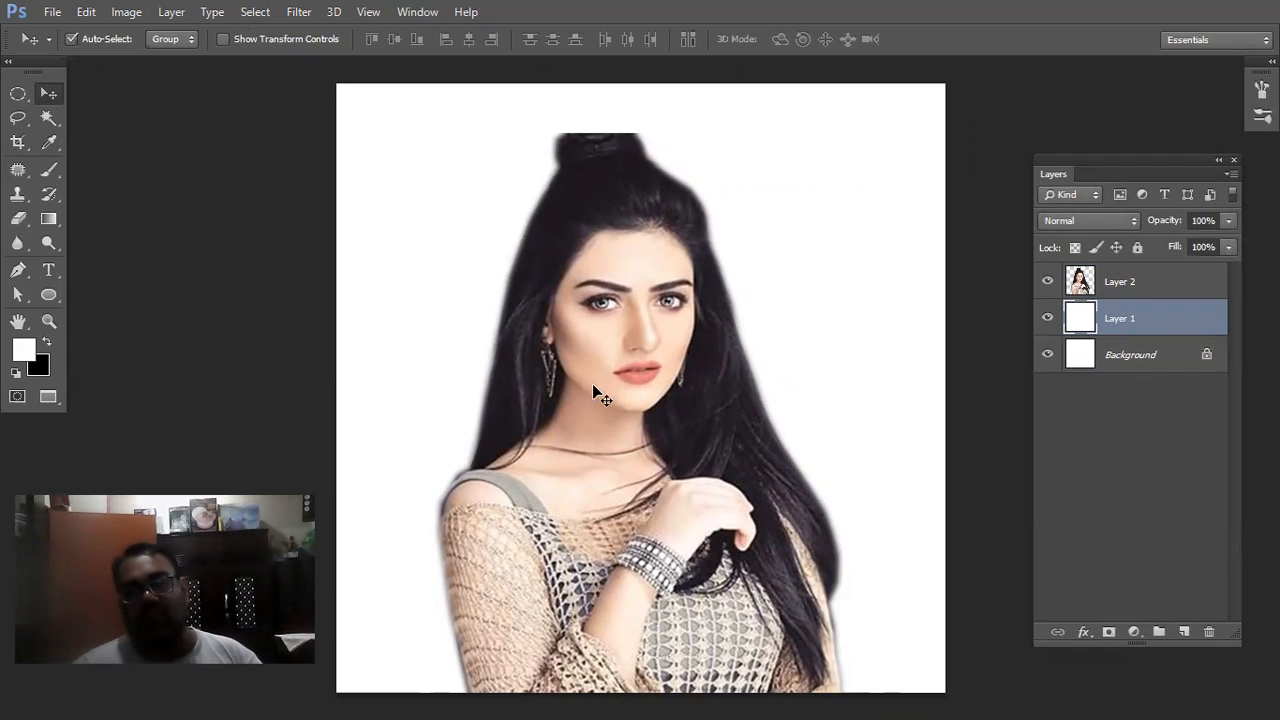
{"action": "left_click", "coordinate": [1143, 295]}
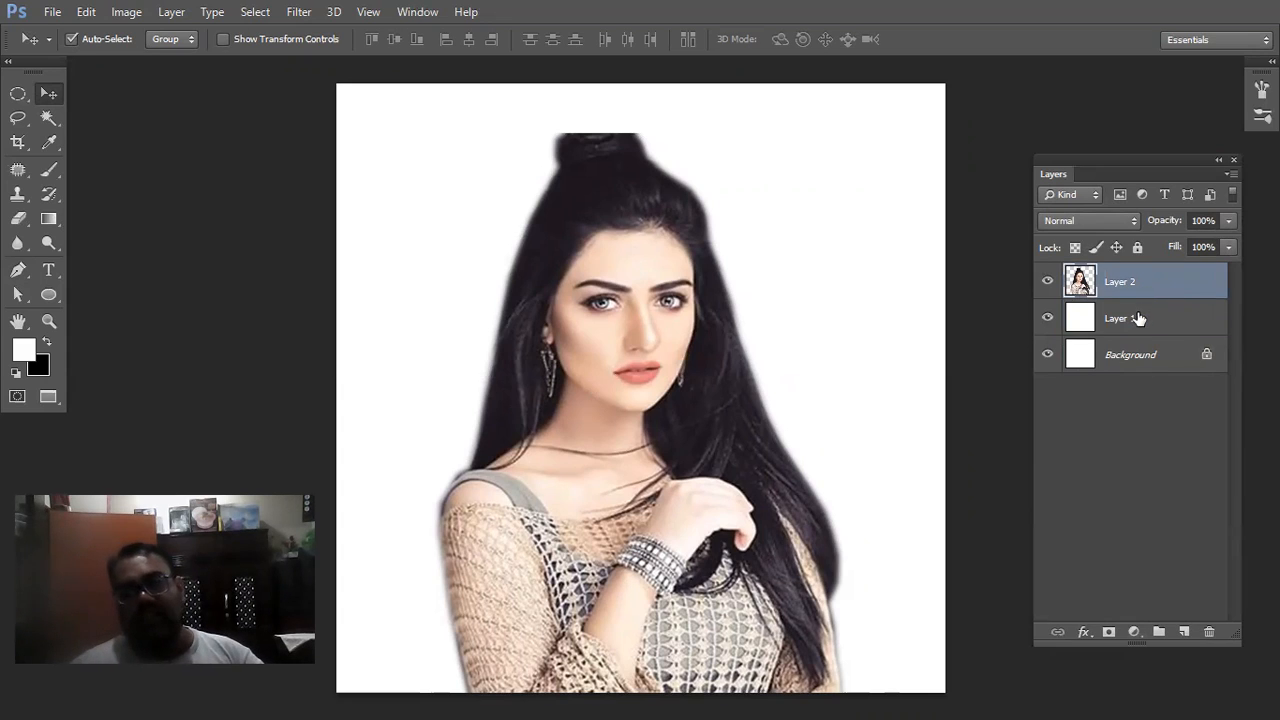
{"action": "left_click", "coordinate": [1137, 319], "text": "ctrl"}
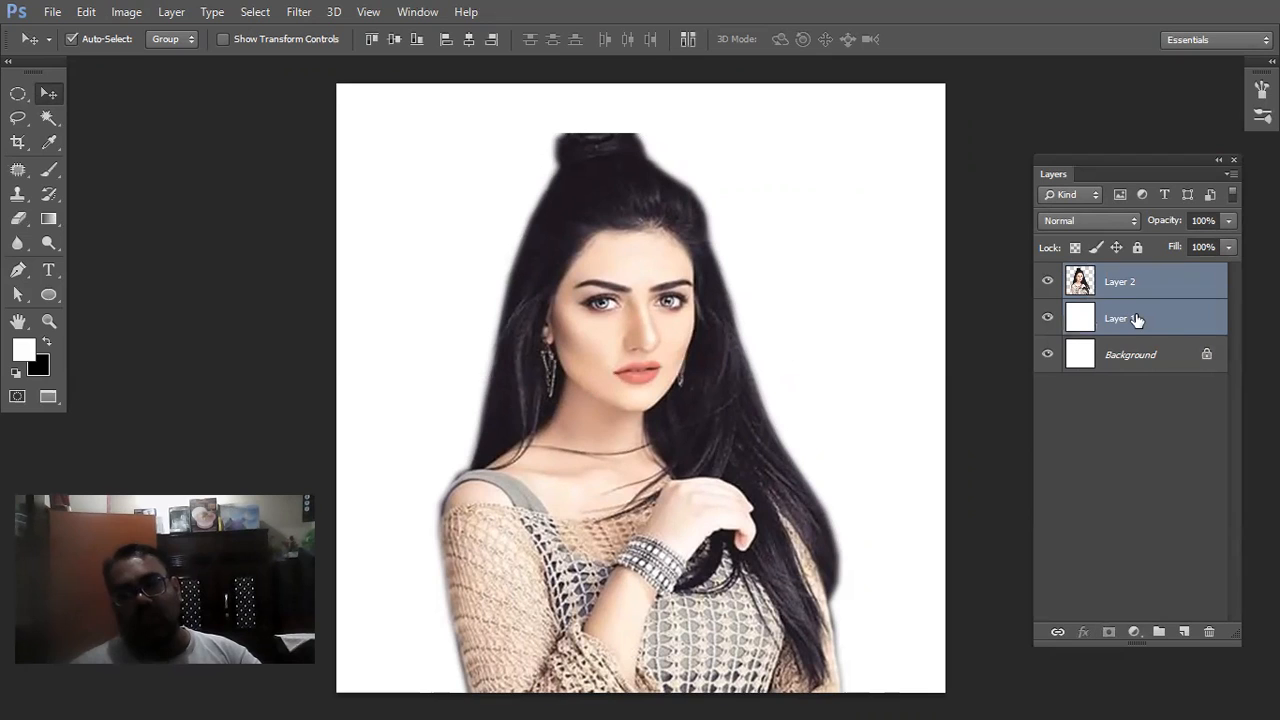
{"action": "key", "text": "ctrl+e"}
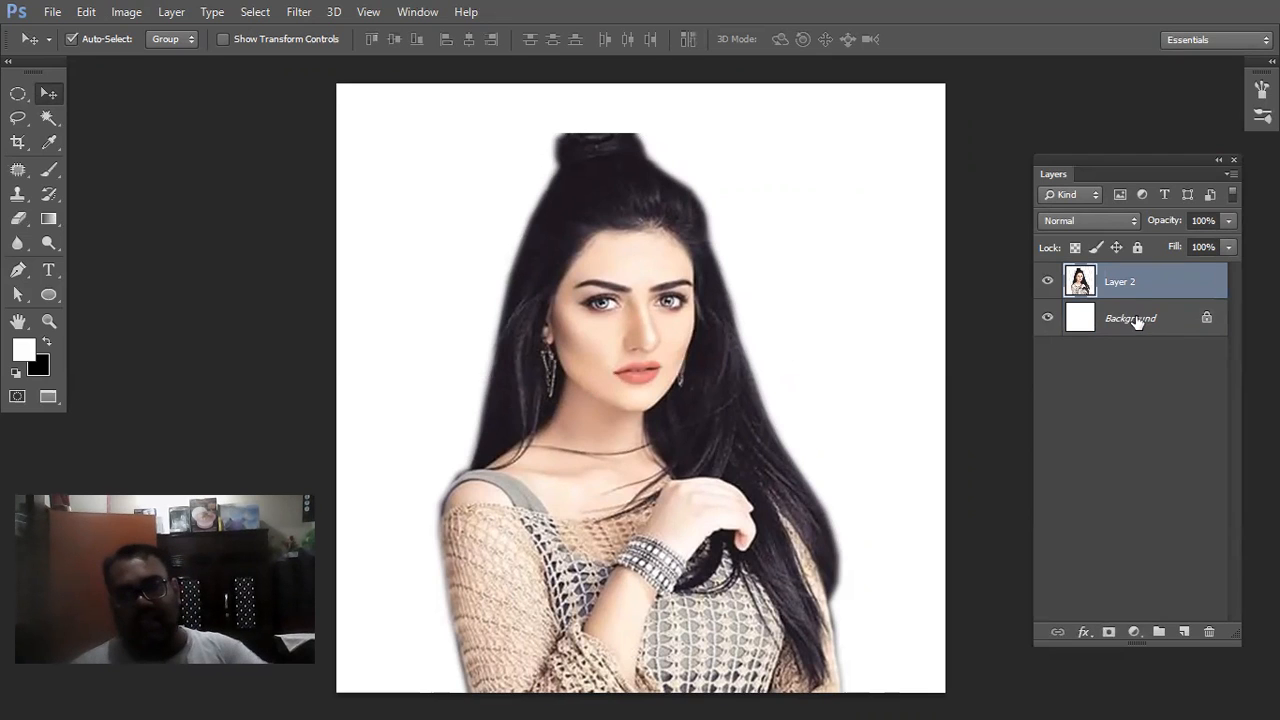
Rename the merged layer of the woman as Grils.
{"action": "double_click", "coordinate": [1135, 284]}
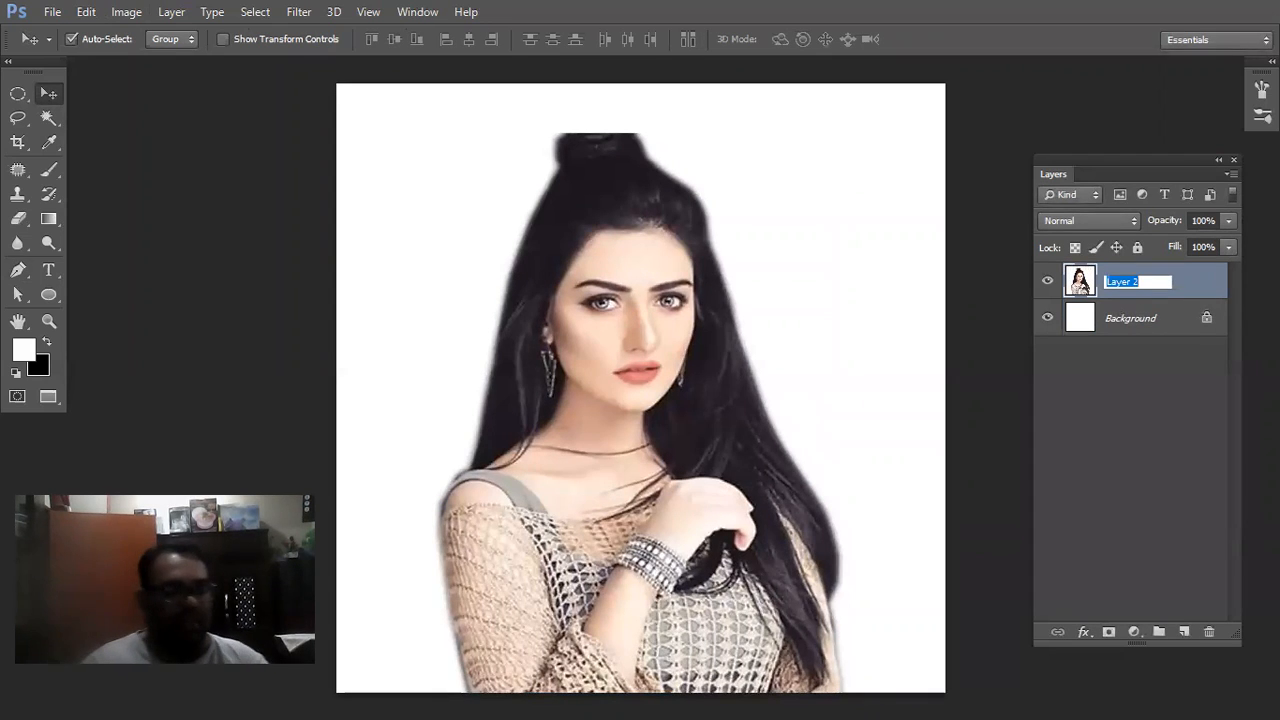
{"action": "type", "text": "Colo"}
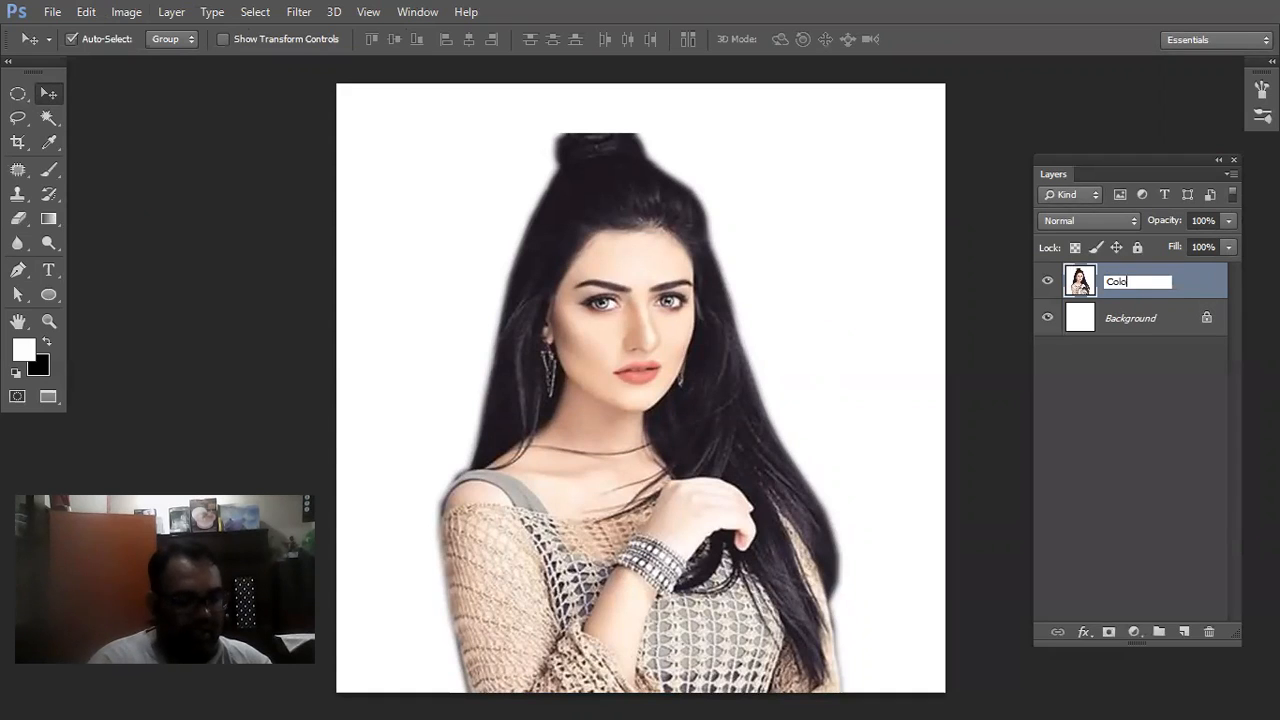
{"action": "key", "text": "BackSpace"}
{"action": "key", "text": "BackSpace"}
{"action": "key", "text": "BackSpace"}
{"action": "key", "text": "BackSpace"}
{"action": "key", "text": "BackSpace"}
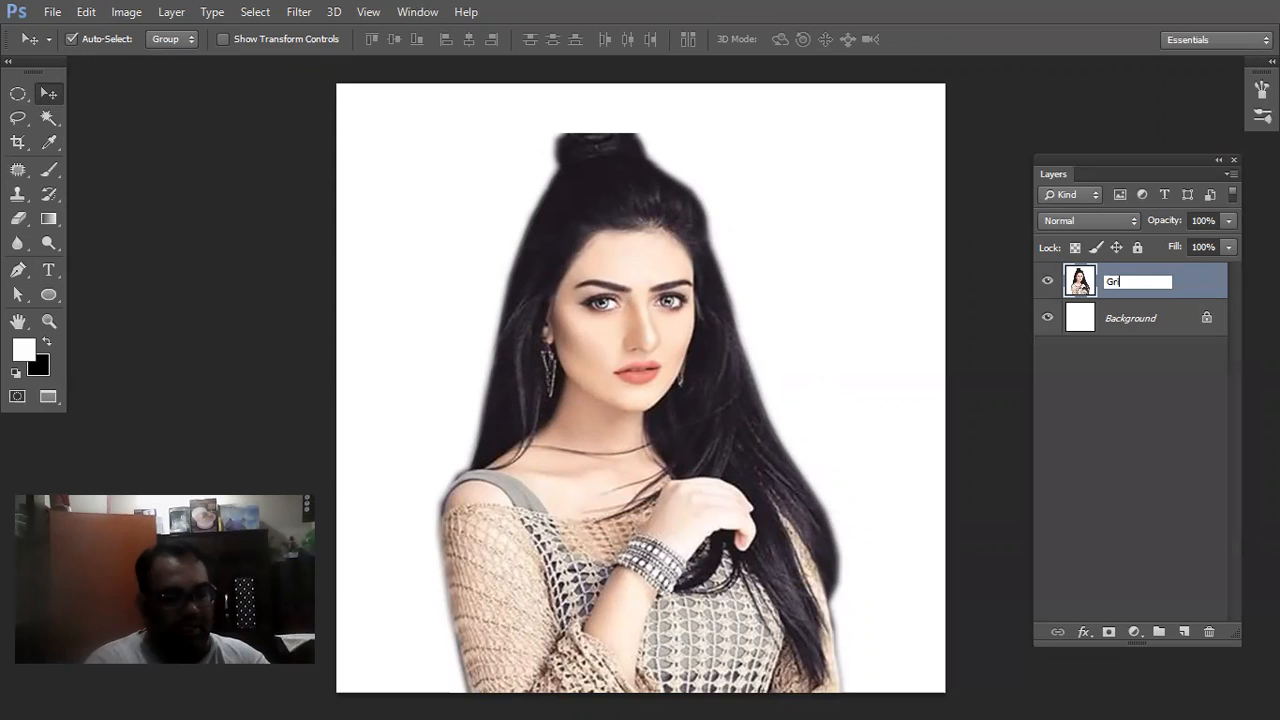
{"action": "key", "text": "Return"}
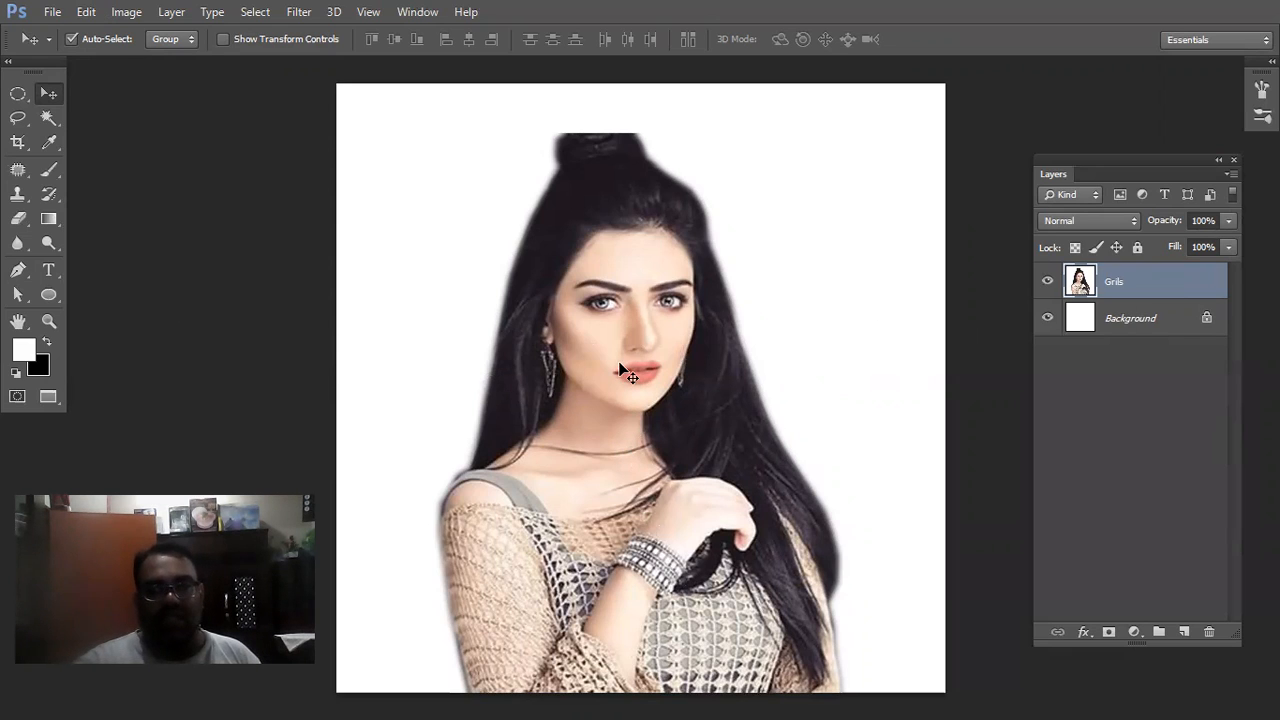
Apply a Threshold adjustment with level 177 to the Grils layer.
{"action": "left_click", "coordinate": [126, 12]}
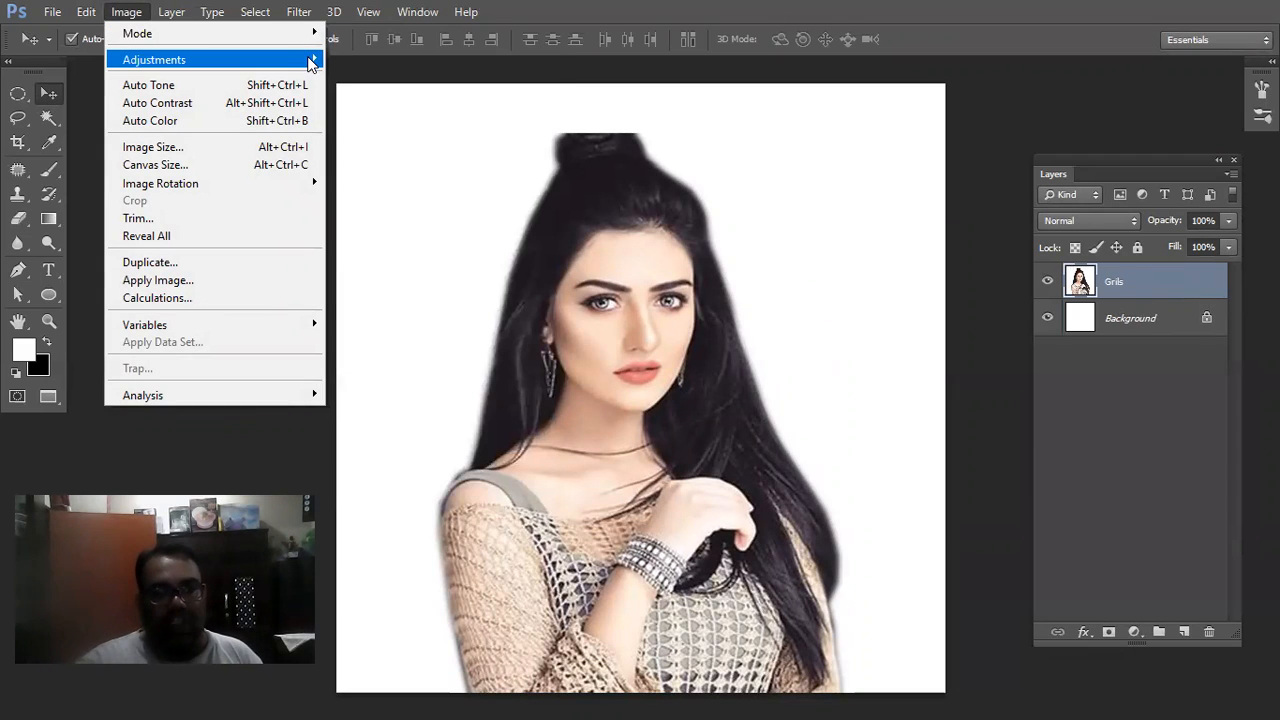
{"action": "mouse_move", "coordinate": [300, 59]}
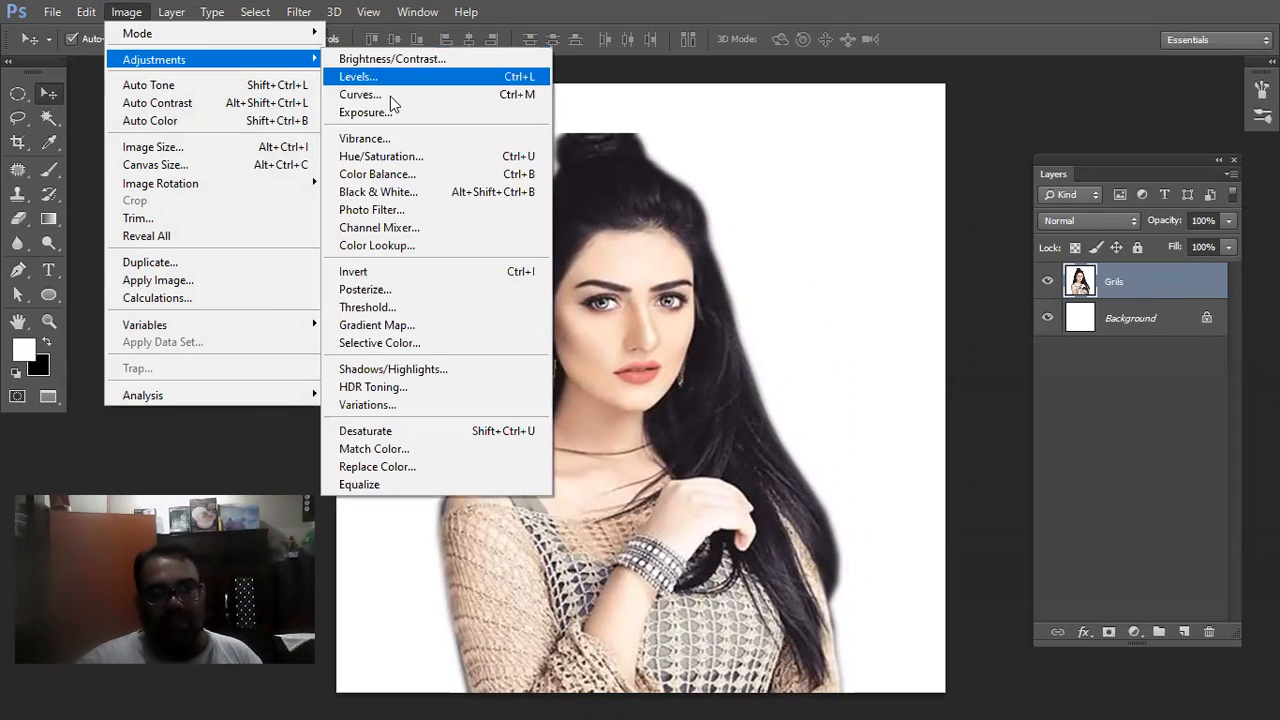
{"action": "left_click", "coordinate": [472, 307]}
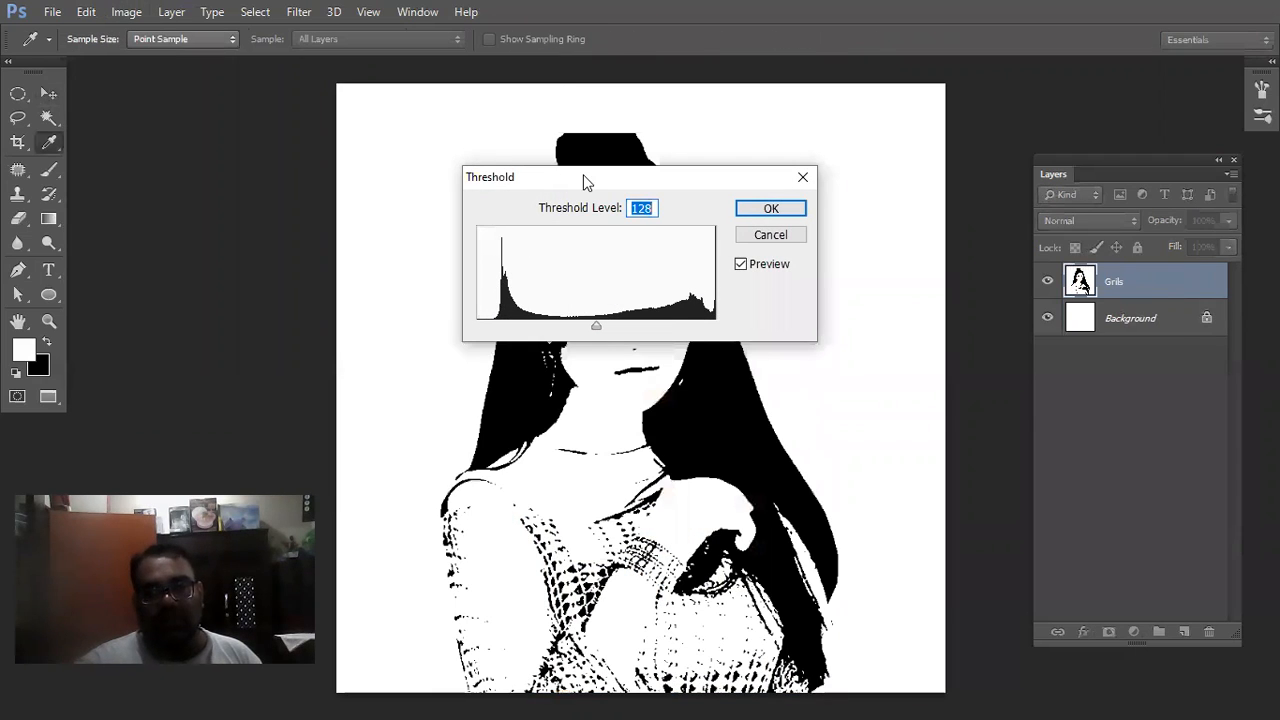
{"action": "left_click_drag", "start_coordinate": [585, 181], "coordinate": [938, 248]}
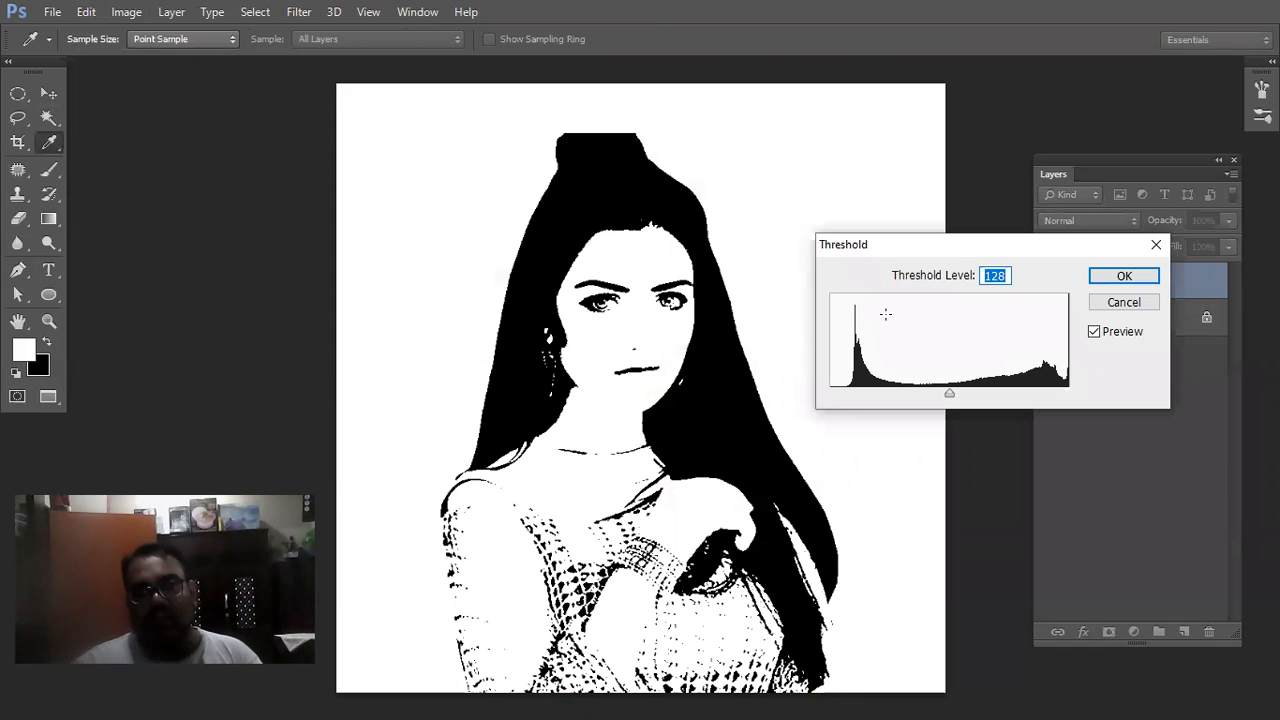
{"action": "left_click_drag", "start_coordinate": [948, 398], "coordinate": [909, 396]}
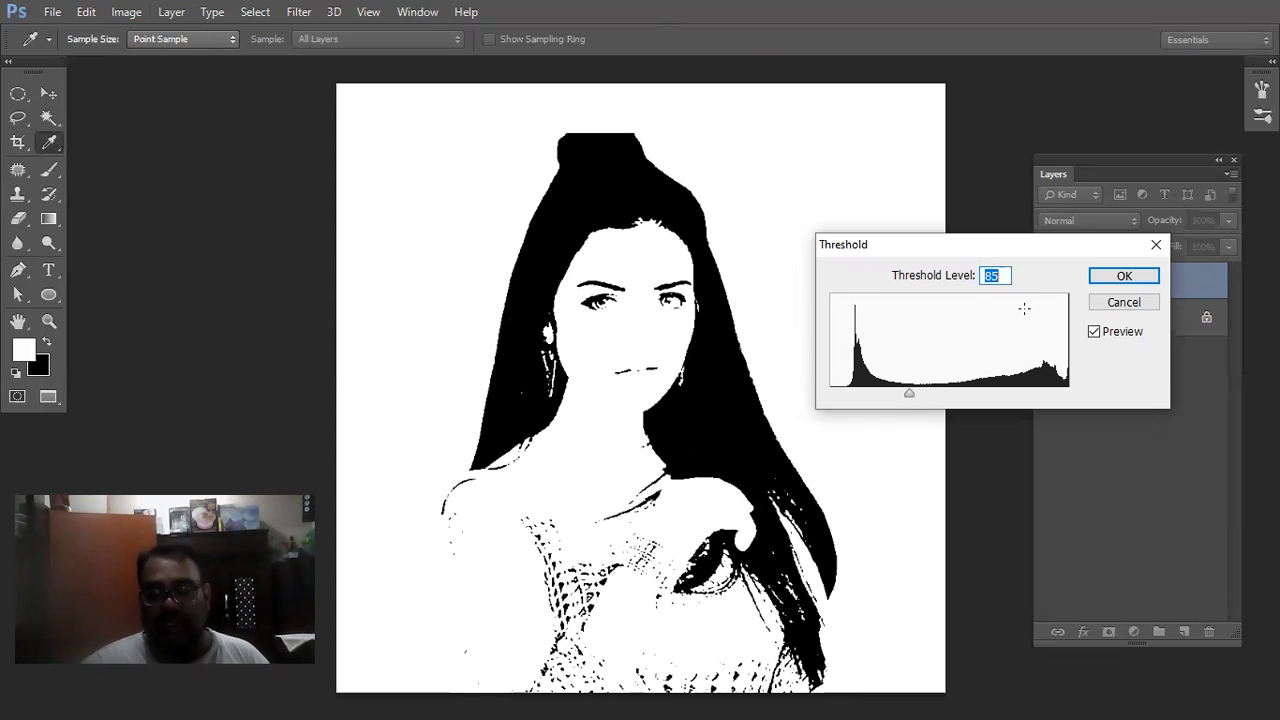
{"action": "type", "text": "1"}
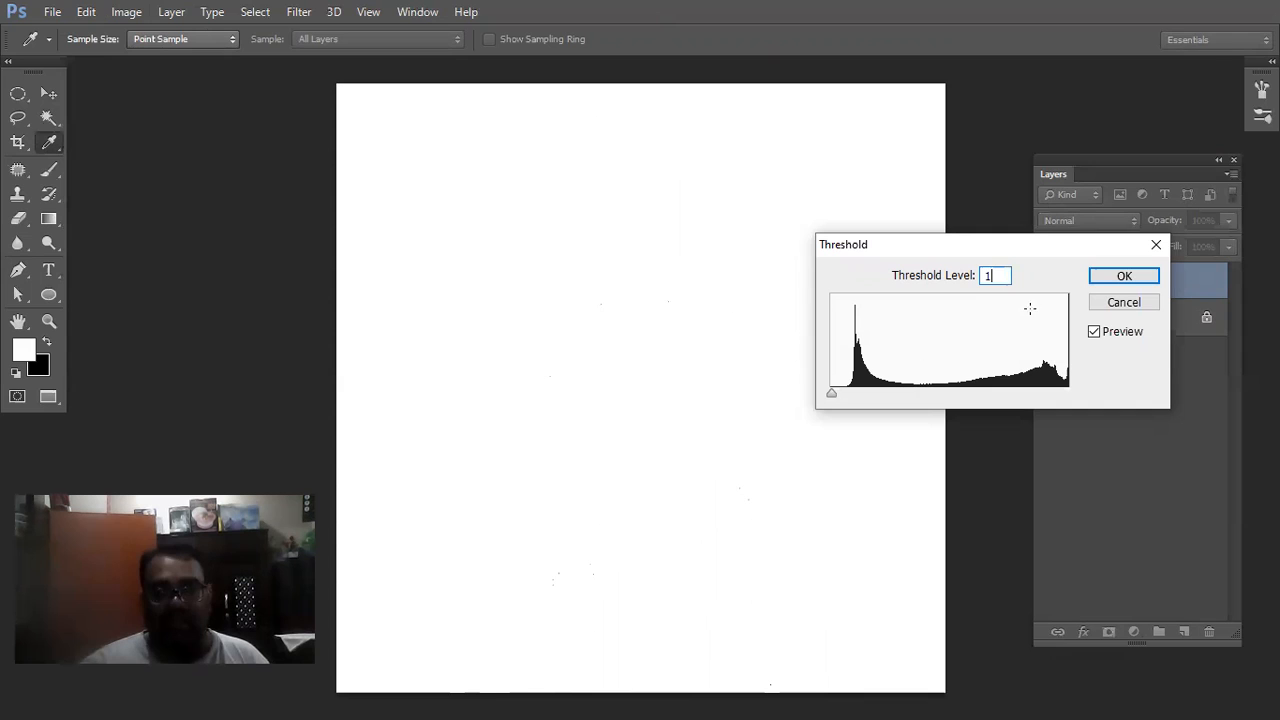
{"action": "type", "text": "77"}
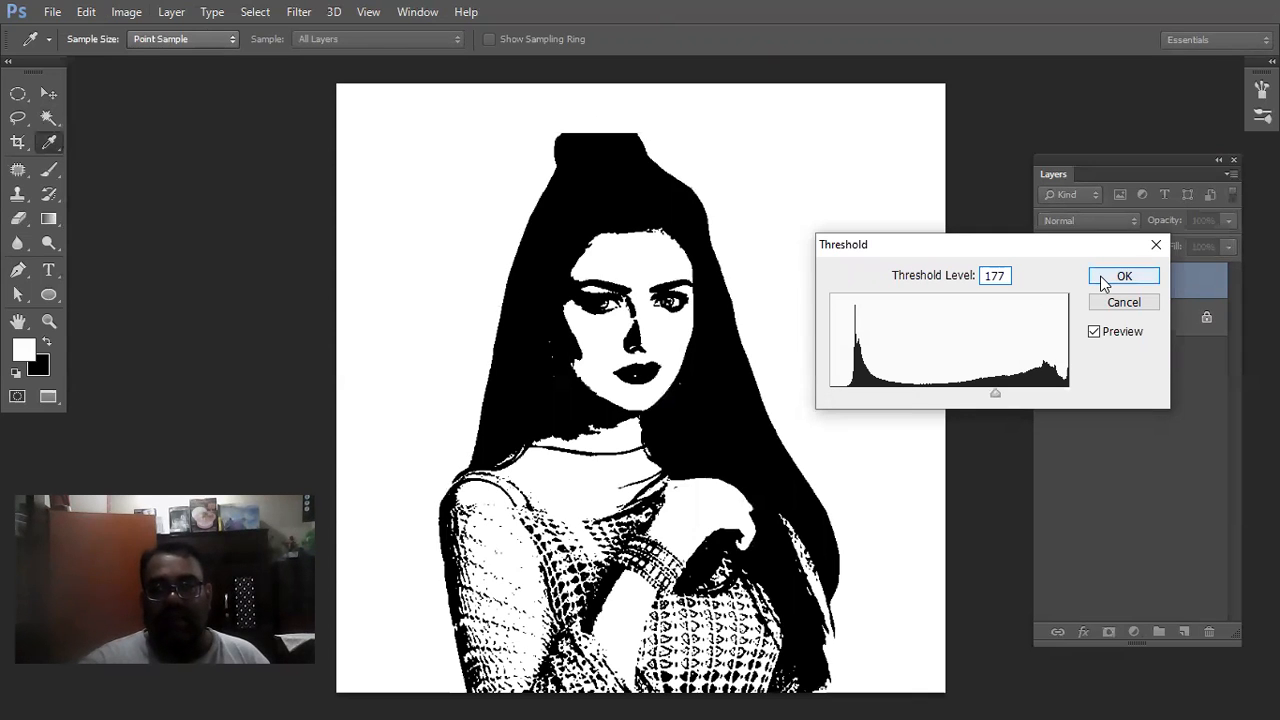
{"action": "left_click", "coordinate": [1122, 276]}
{"action": "key", "text": "v"}
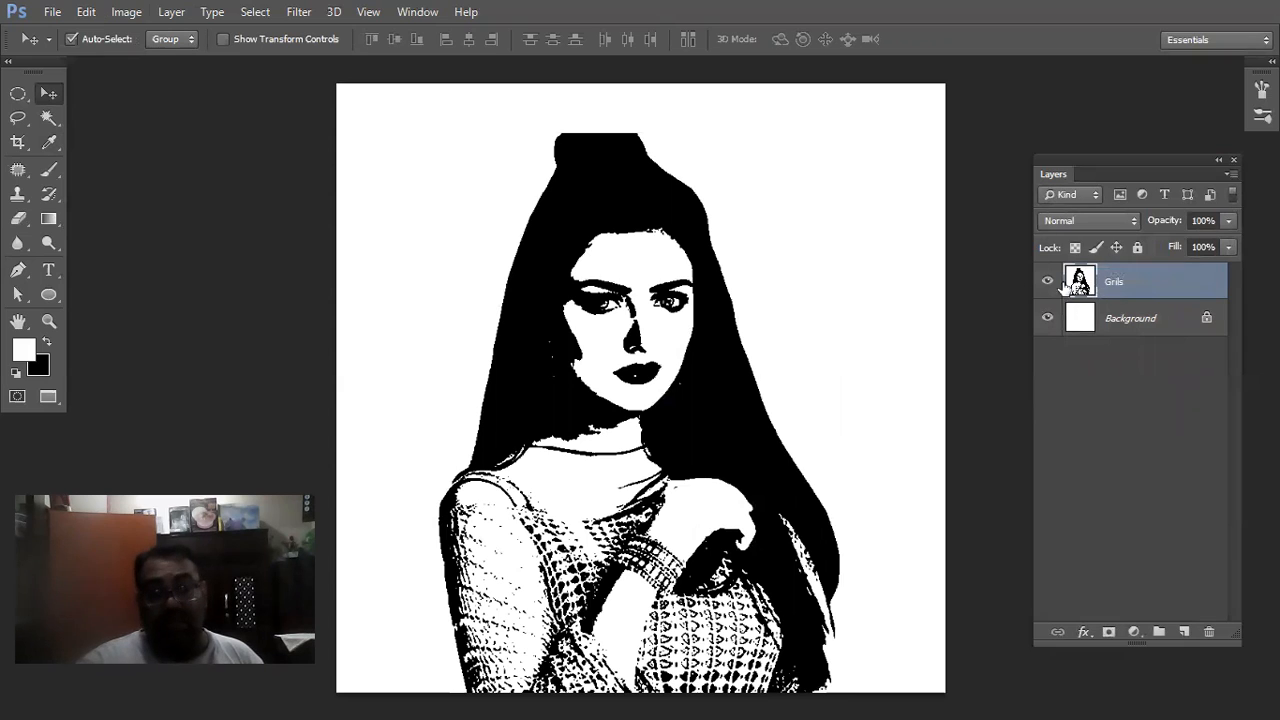
Start a Gradient Map adjustment on the Grils layer using the Black, White gradient preset.
{"action": "left_click", "coordinate": [126, 12]}
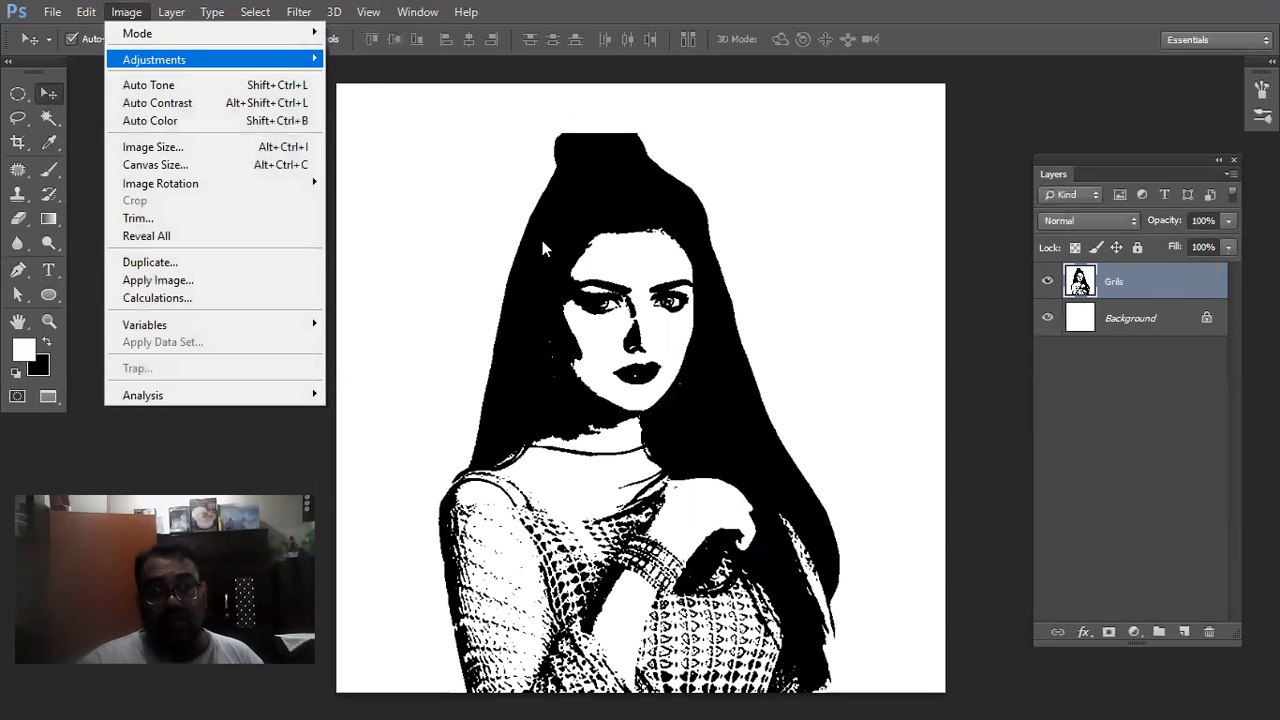
{"action": "mouse_move", "coordinate": [175, 62]}
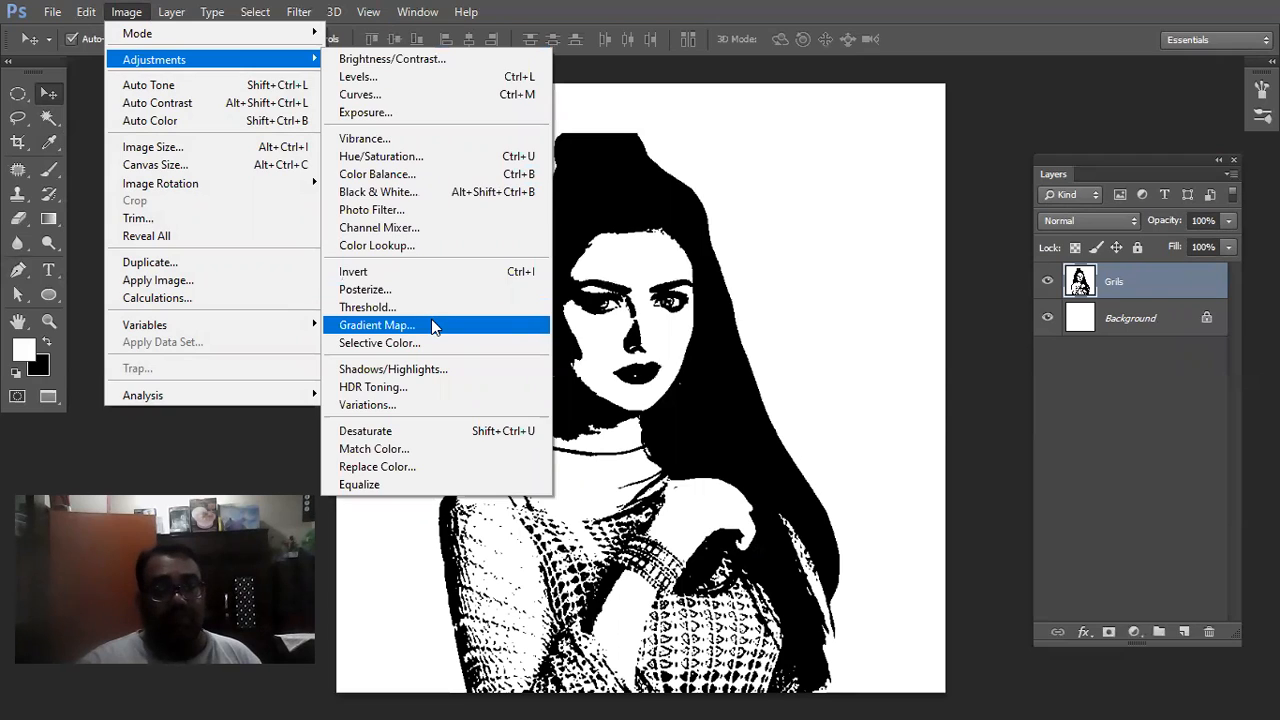
{"action": "left_click", "coordinate": [431, 325]}
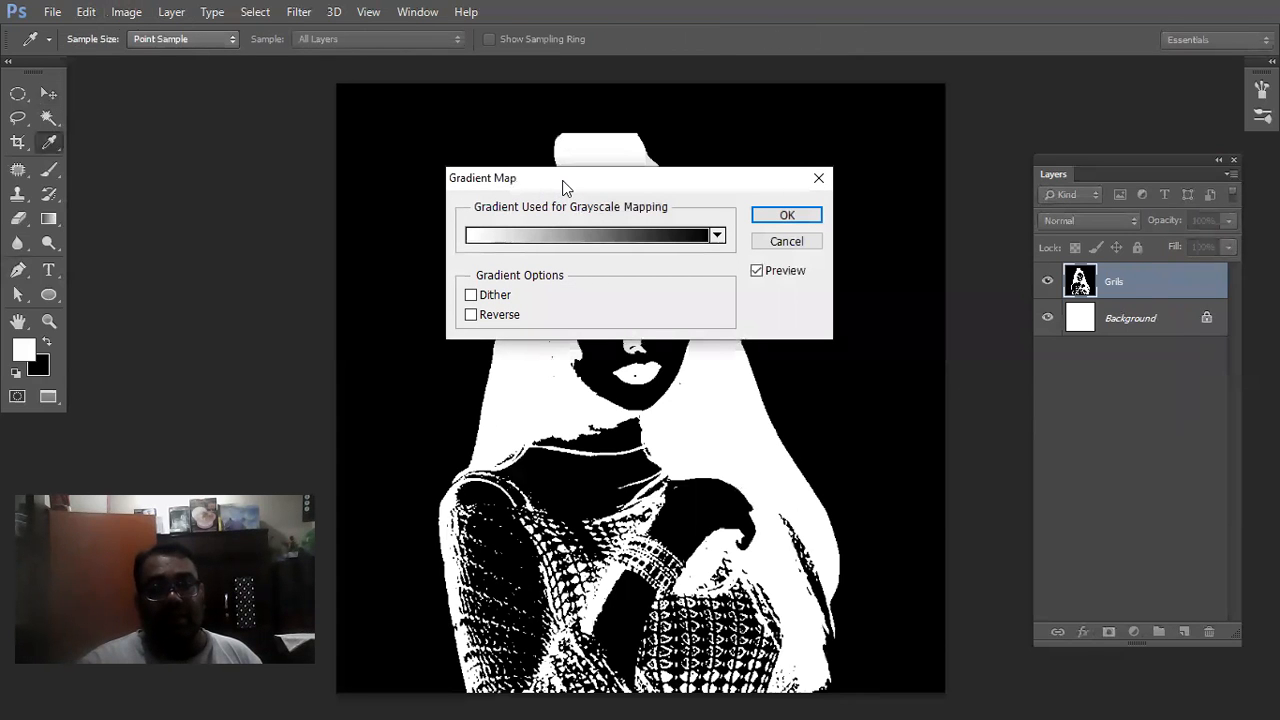
{"action": "left_click_drag", "start_coordinate": [557, 184], "coordinate": [942, 256]}
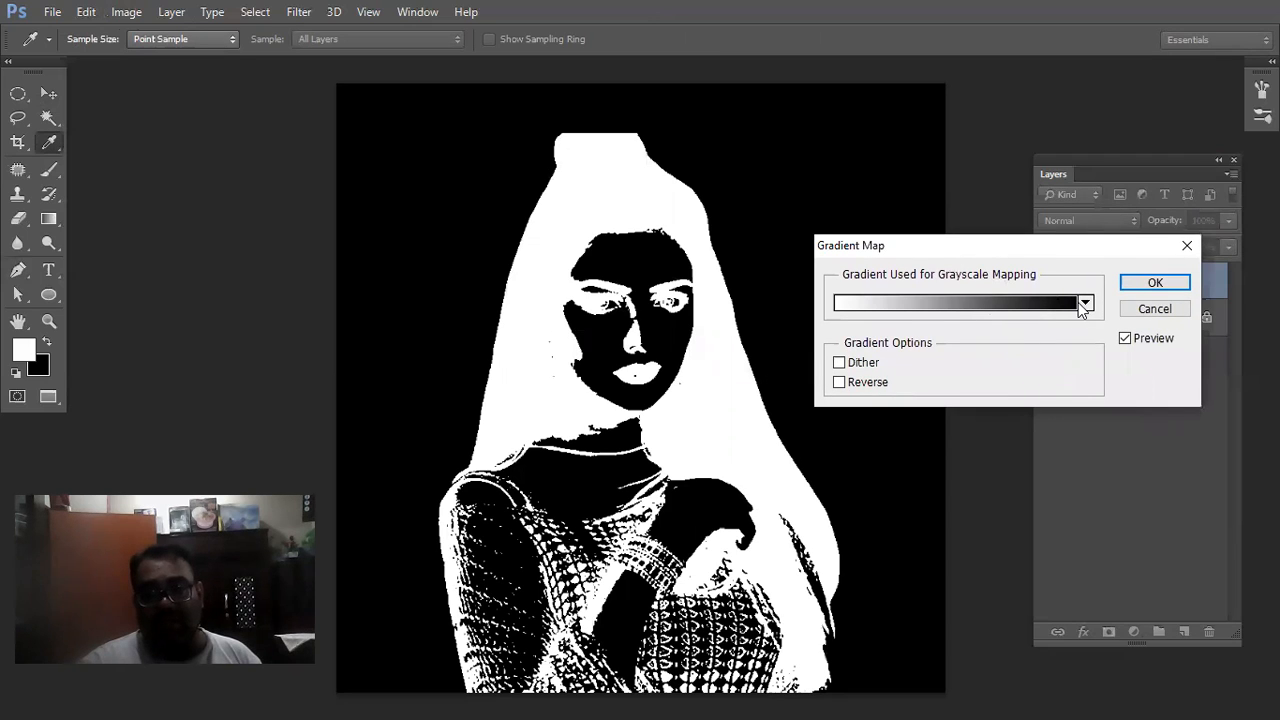
{"action": "left_click", "coordinate": [1085, 303]}
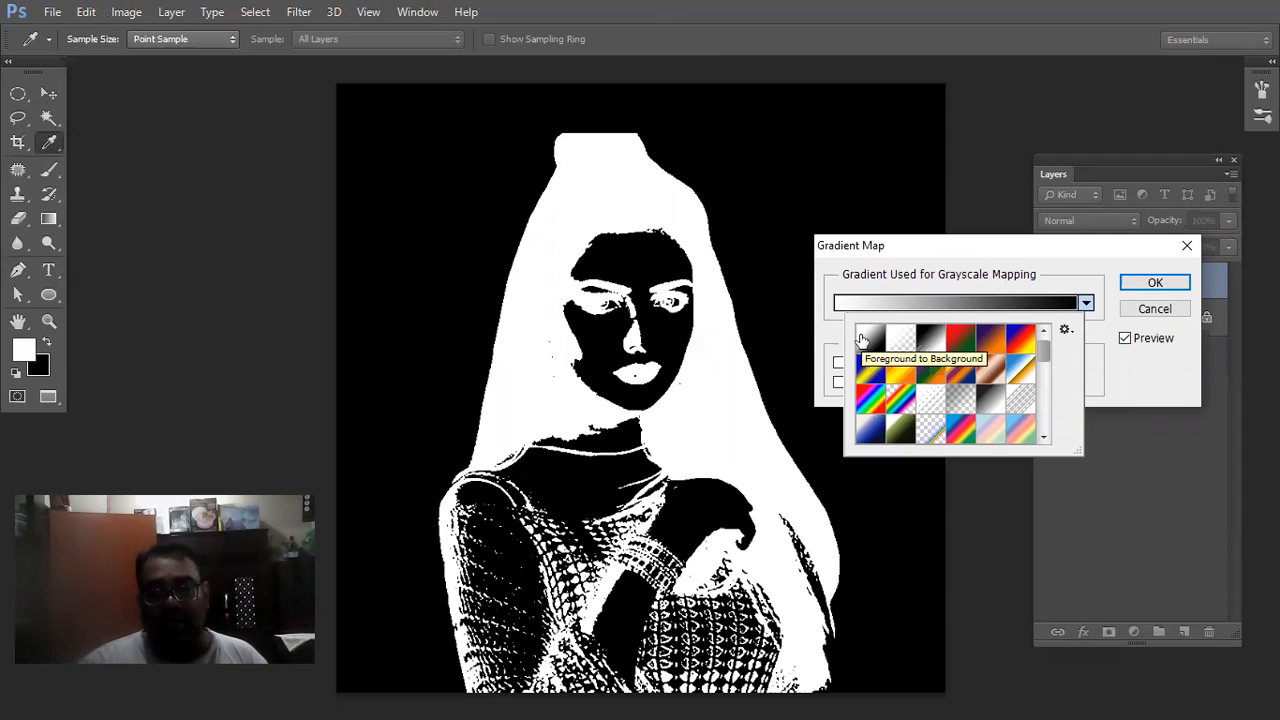
{"action": "left_click", "coordinate": [934, 344]}
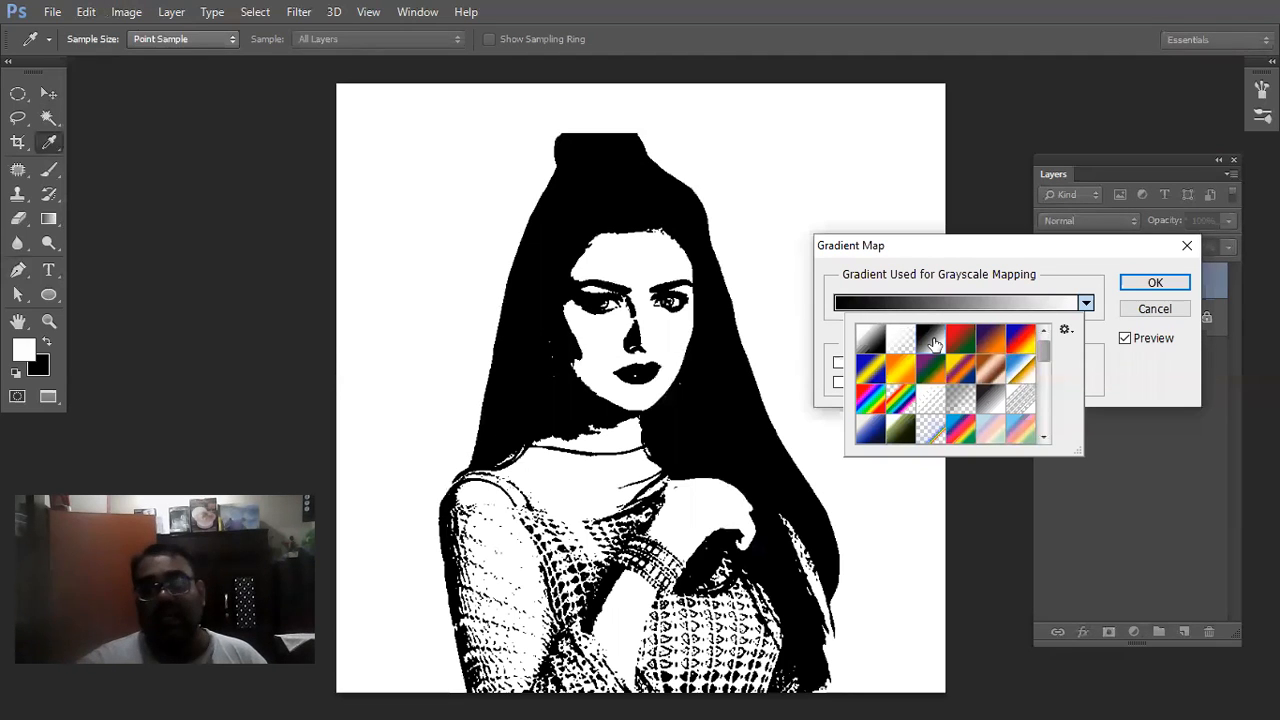
{"action": "left_click", "coordinate": [965, 258]}
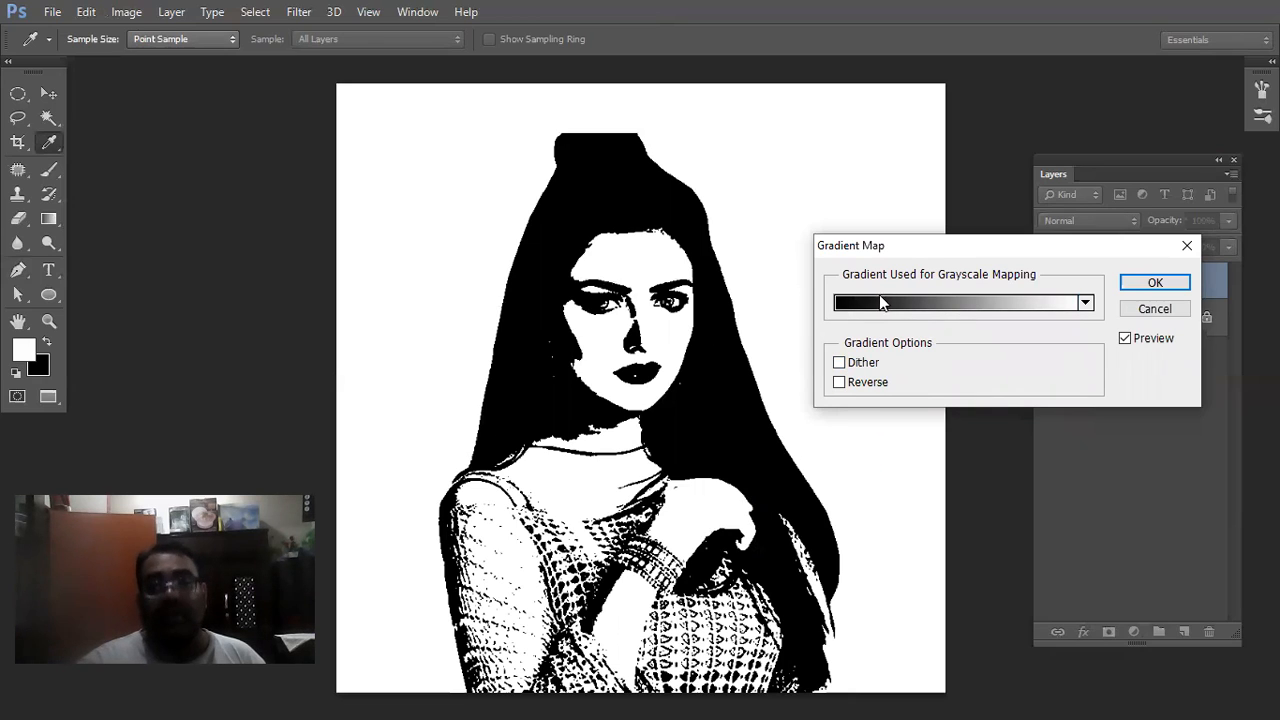
Change the gradient's black color stop to dark gray 343436.
{"action": "left_click", "coordinate": [950, 301]}
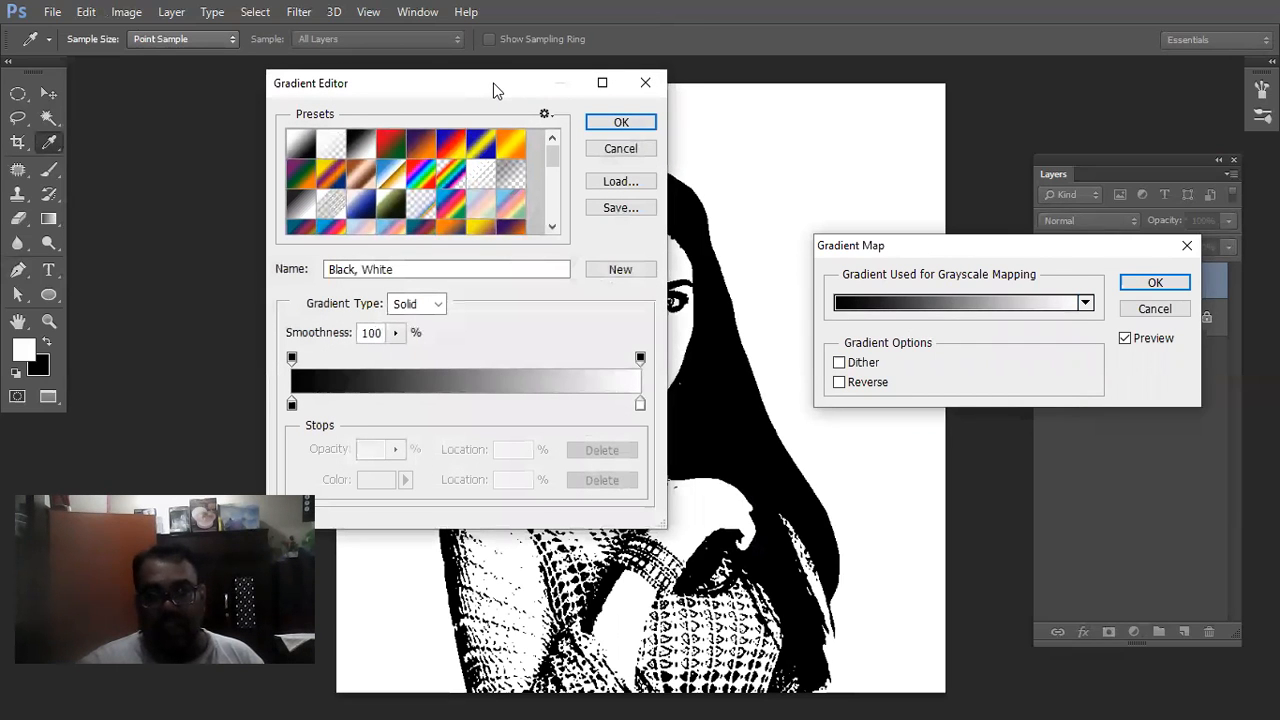
{"action": "left_click_drag", "start_coordinate": [493, 90], "coordinate": [1020, 111]}
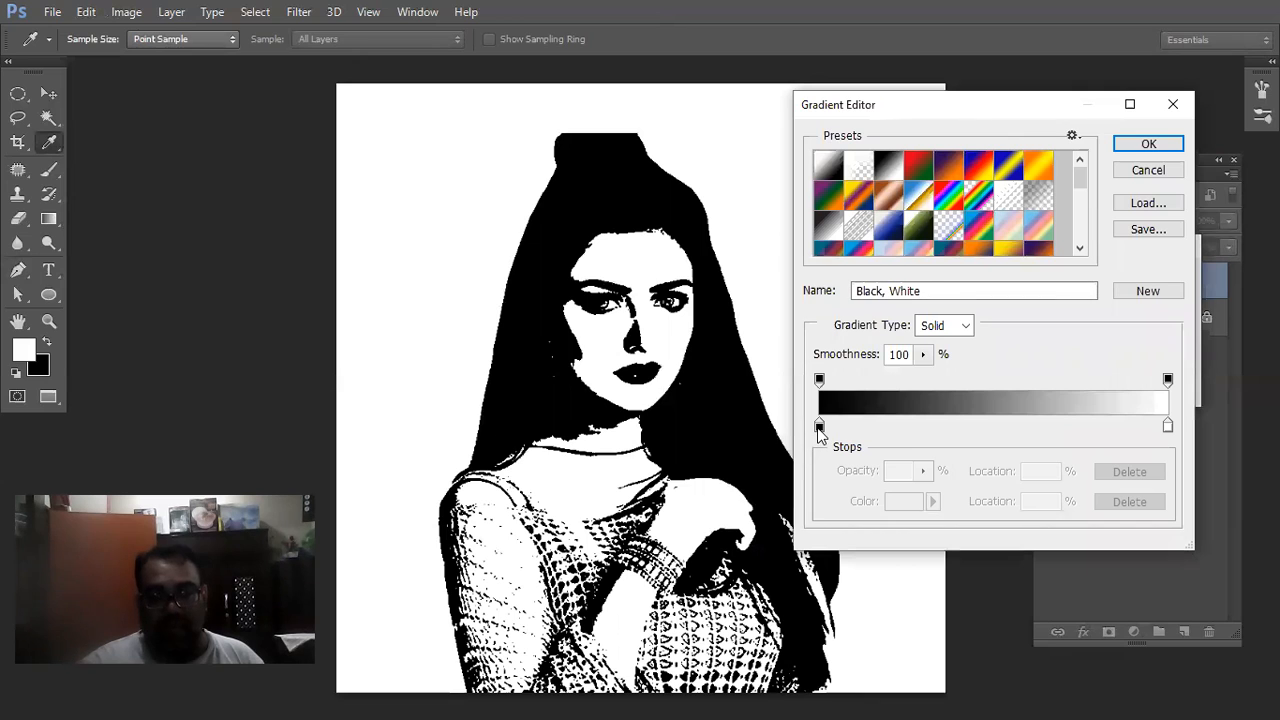
{"action": "left_click", "coordinate": [819, 426]}
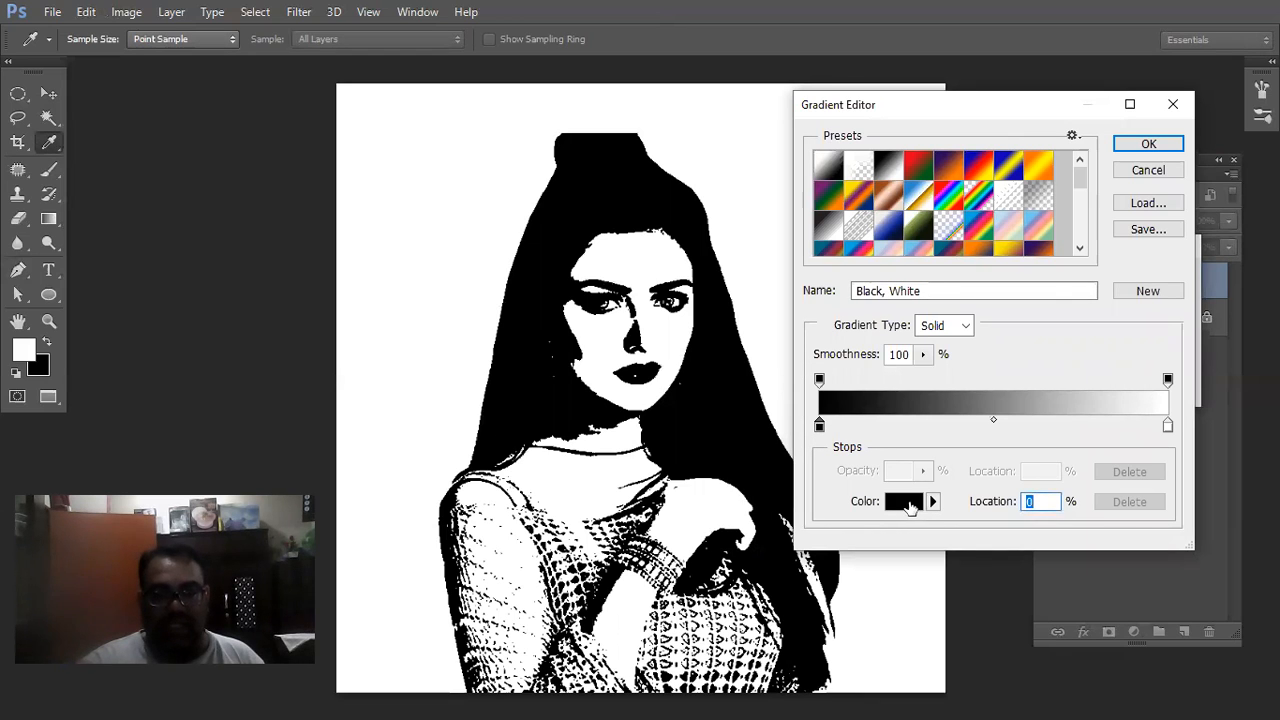
{"action": "left_click", "coordinate": [903, 505]}
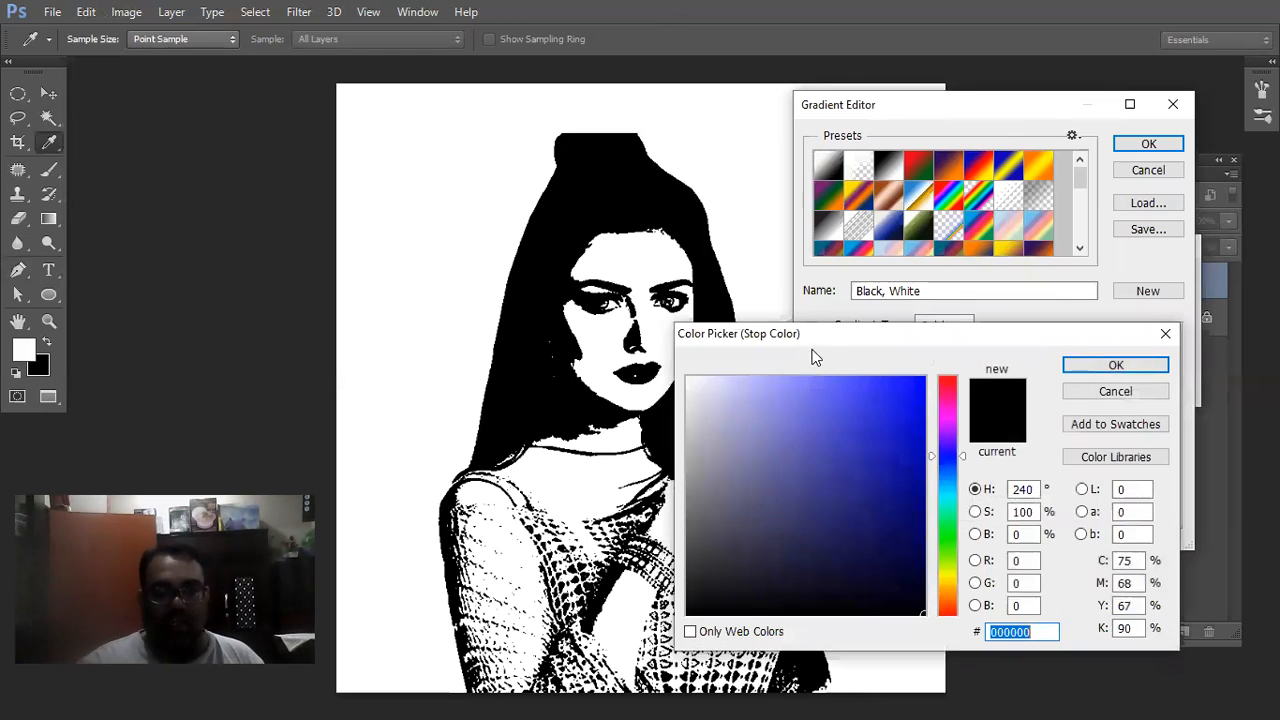
{"action": "left_click_drag", "start_coordinate": [828, 331], "coordinate": [884, 288]}
{"action": "mouse_move", "coordinate": [760, 492]}
{"action": "left_mouse_down"}
{"action": "mouse_move", "coordinate": [754, 534]}
{"action": "mouse_move", "coordinate": [750, 521]}
{"action": "left_mouse_up"}
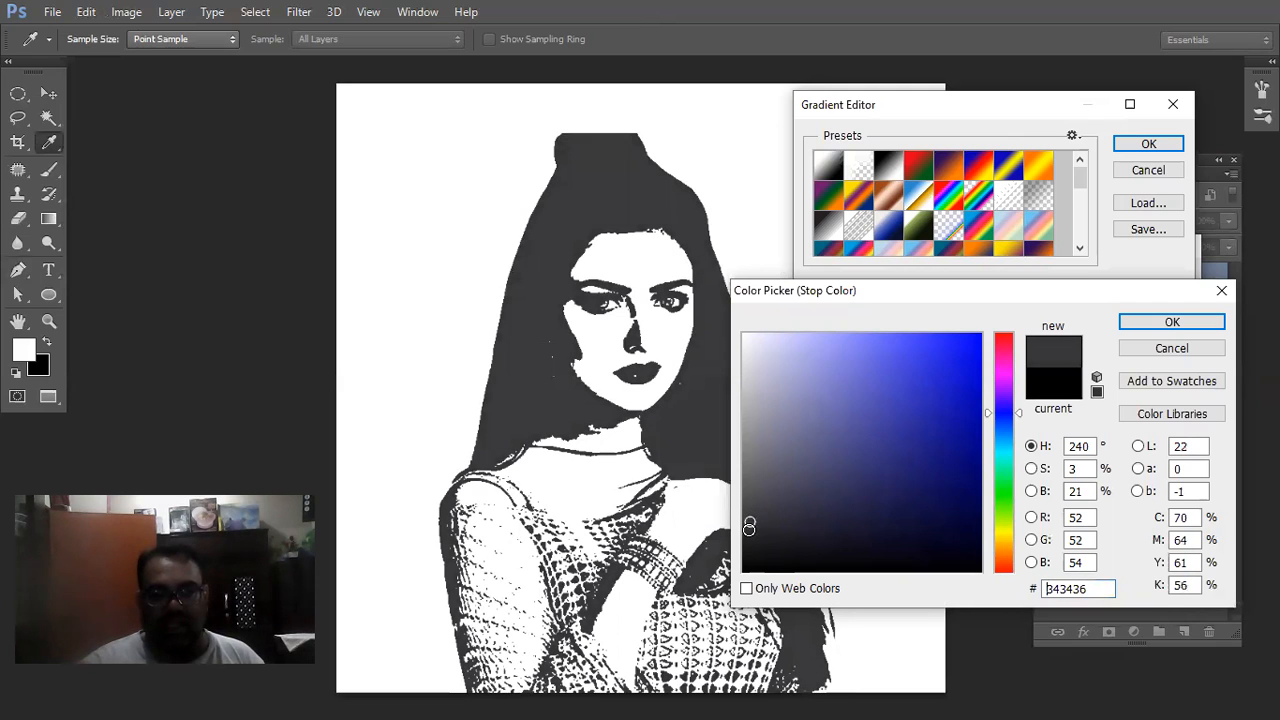
{"action": "left_click", "coordinate": [1152, 324]}
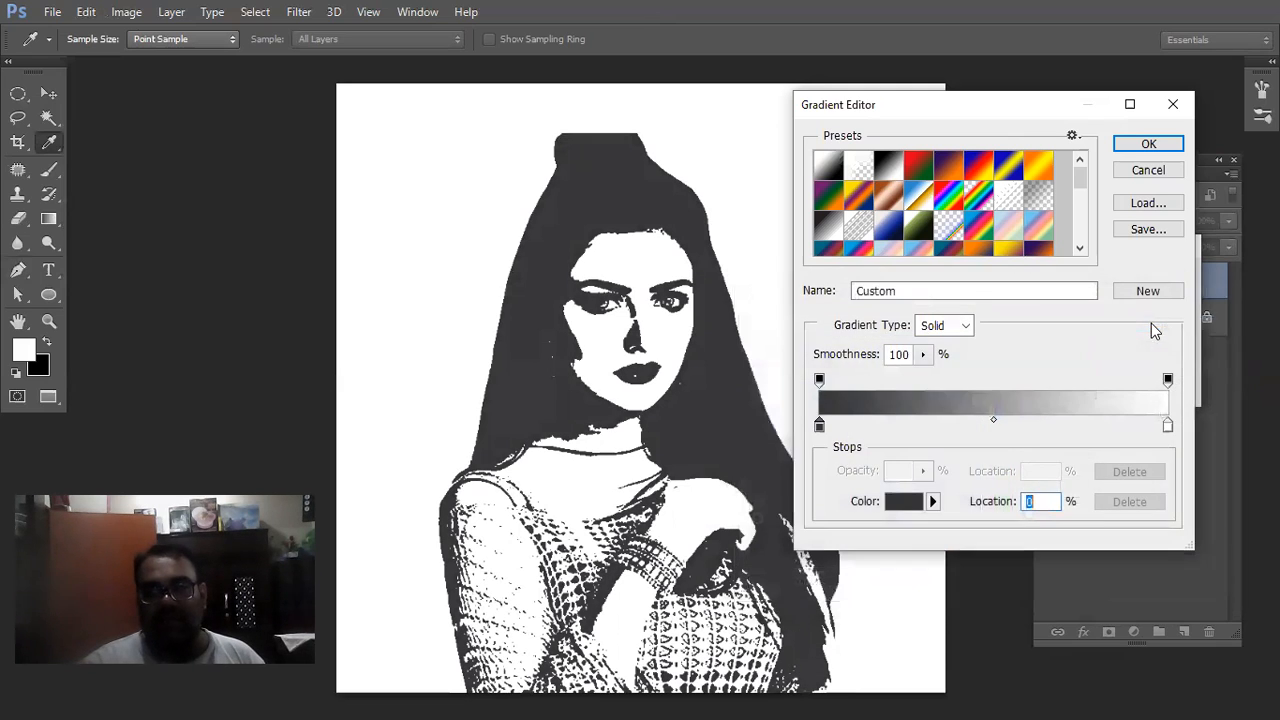
Set the gradient's white color stop to yellow ffea00 and apply the Gradient Map to the Grils layer.
{"action": "left_click", "coordinate": [1167, 428]}
{"action": "left_click", "coordinate": [1167, 428]}
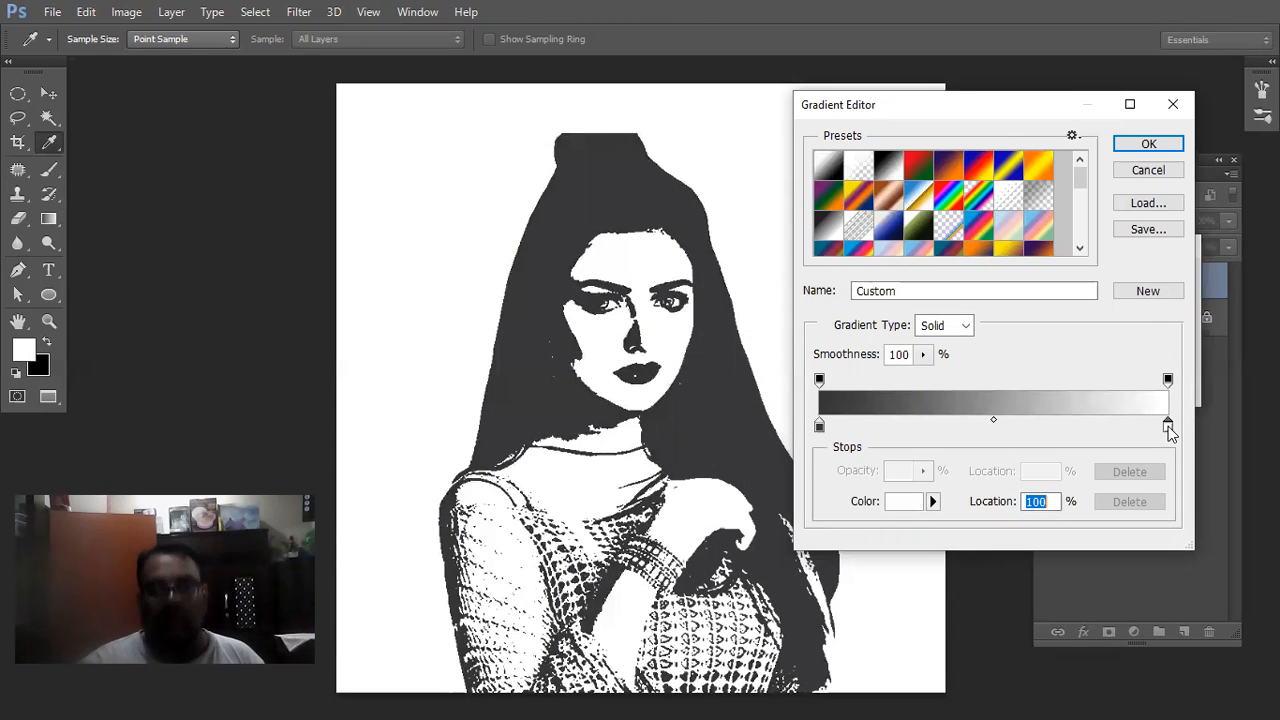
{"action": "left_click", "coordinate": [896, 504]}
{"action": "left_click_drag", "start_coordinate": [962, 361], "coordinate": [1002, 322]}
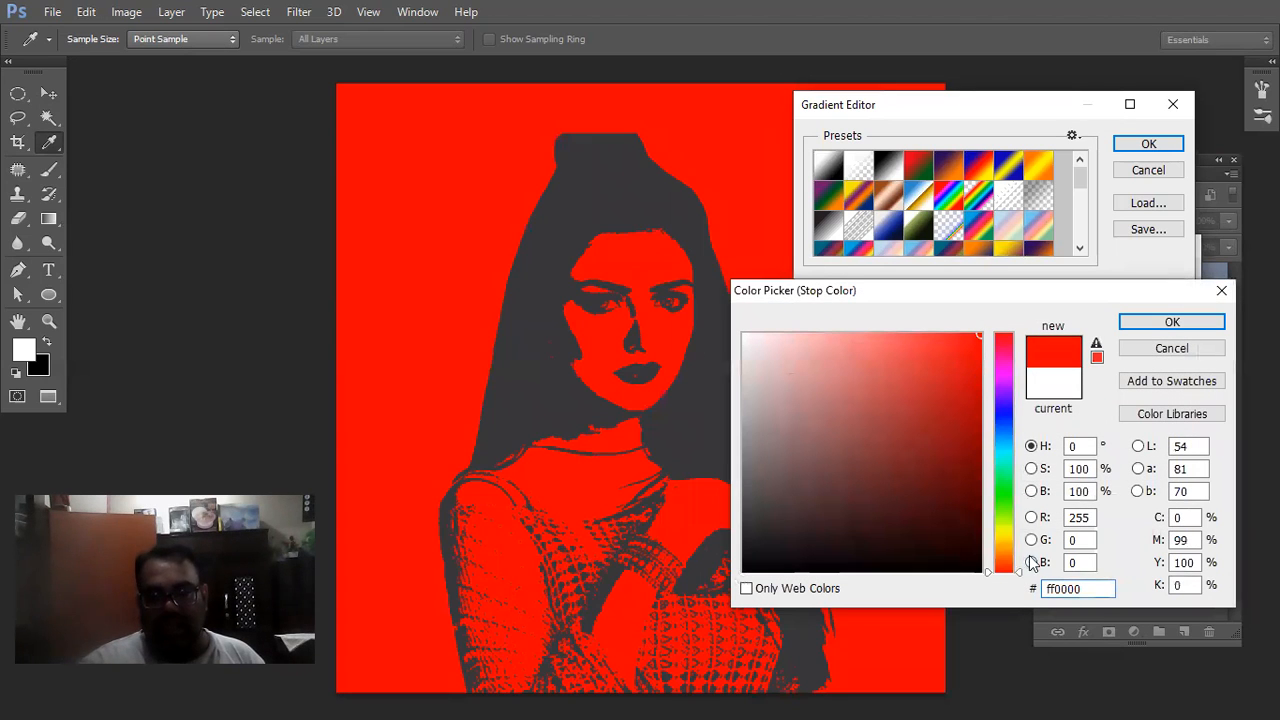
{"action": "left_click", "coordinate": [993, 564]}
{"action": "left_click_drag", "start_coordinate": [993, 564], "coordinate": [990, 537]}
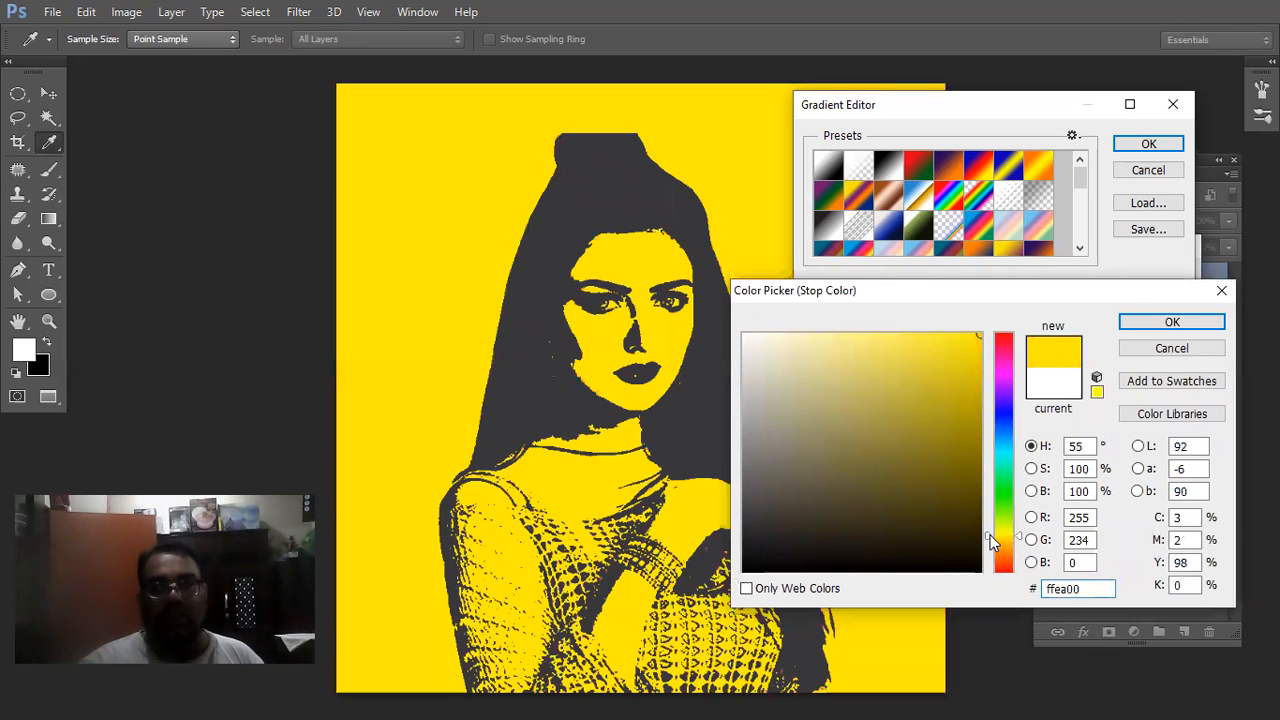
{"action": "left_click", "coordinate": [990, 535]}
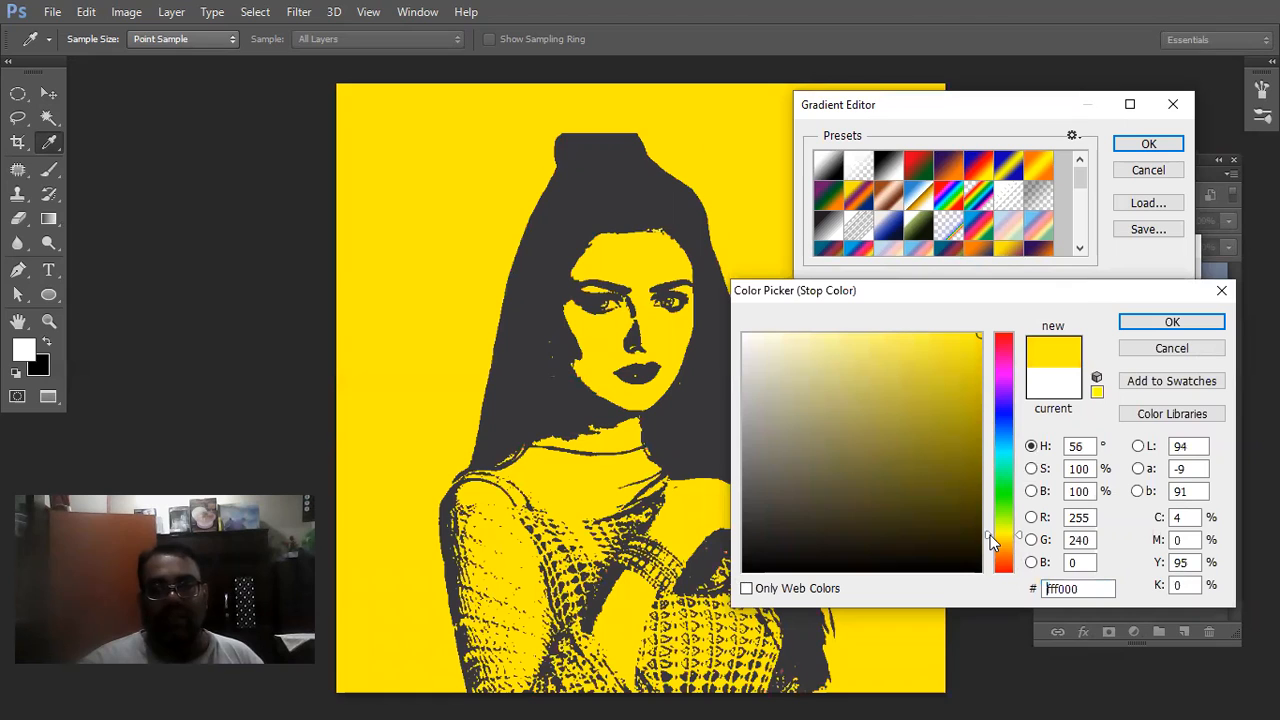
{"action": "left_click", "coordinate": [991, 532]}
{"action": "left_click", "coordinate": [992, 536]}
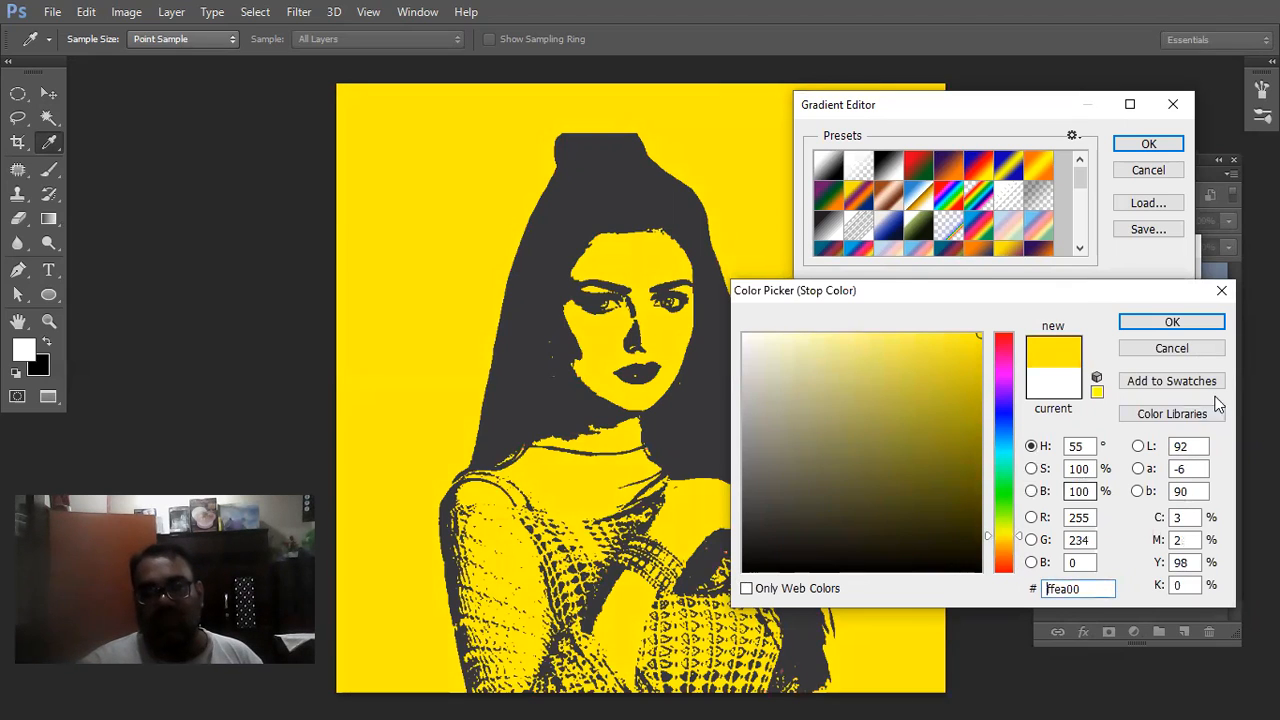
{"action": "left_click", "coordinate": [1201, 326]}
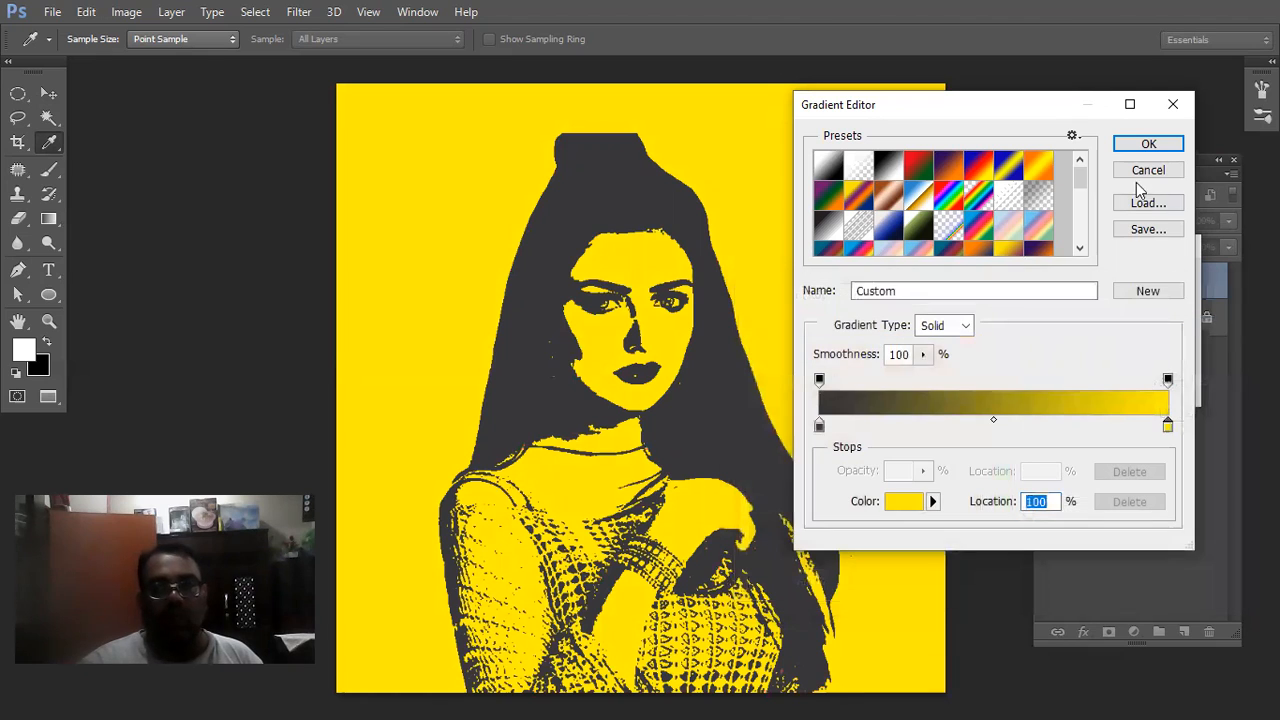
{"action": "left_click", "coordinate": [1147, 142]}
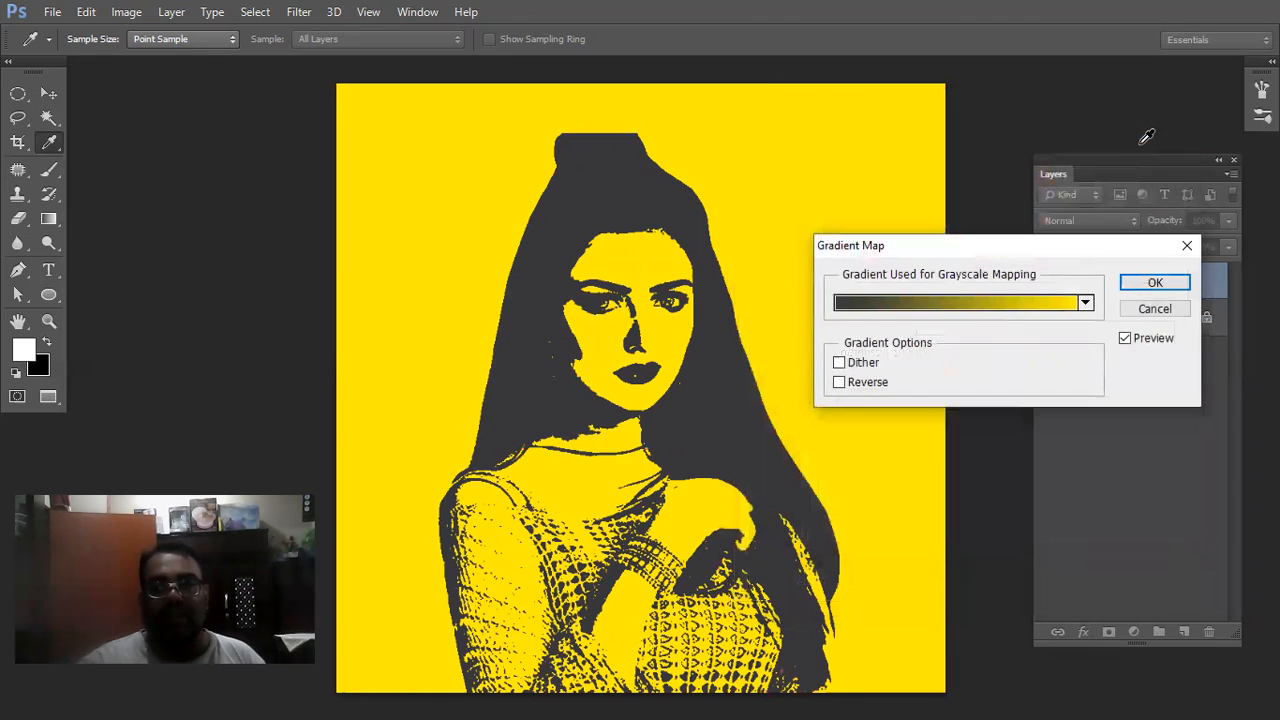
{"action": "left_click", "coordinate": [1155, 283]}
{"action": "key", "text": "v"}
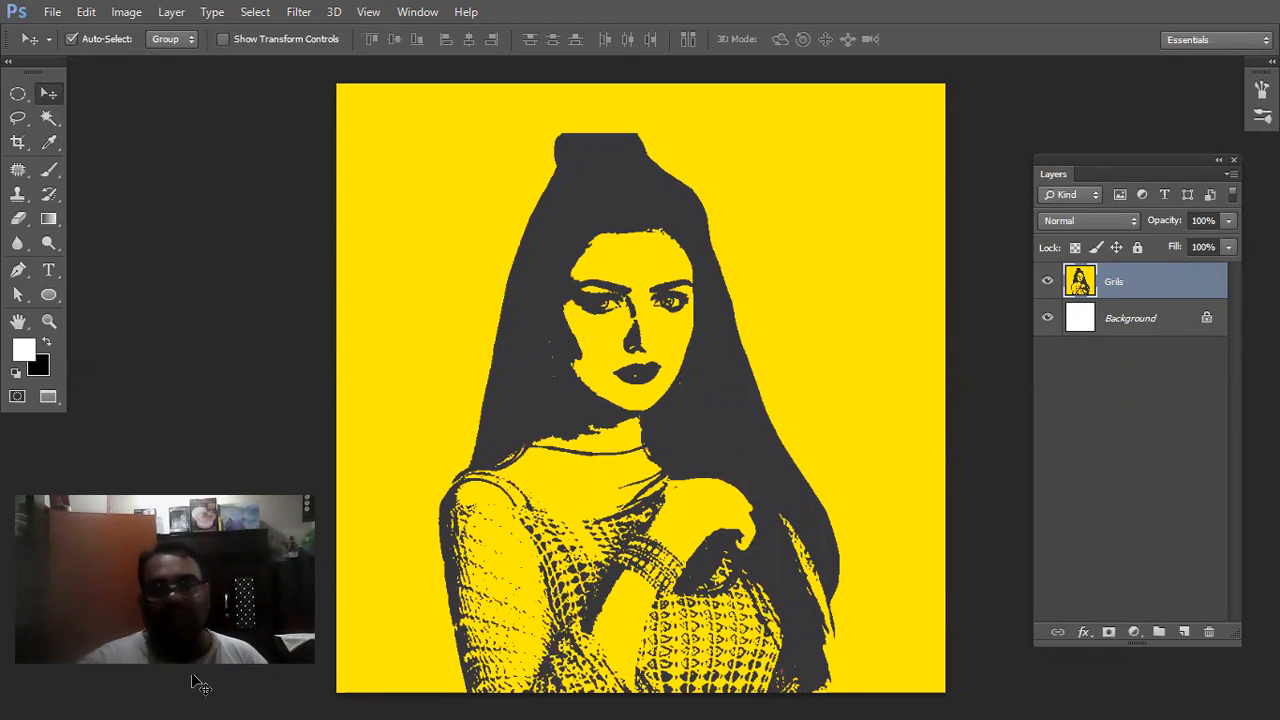
Add a pattern fill layer above Grils with the default name, Normal mode and 100% opacity.
{"action": "left_click", "coordinate": [1134, 633]}
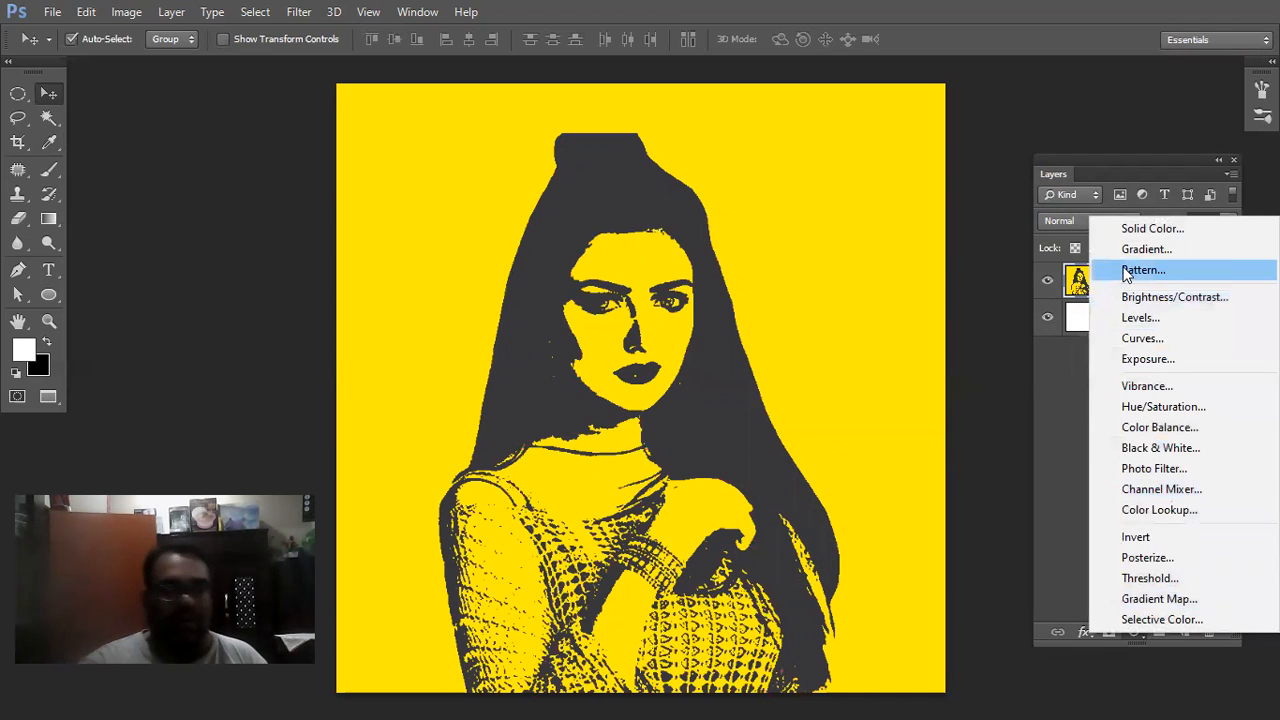
{"action": "left_click", "coordinate": [181, 22]}
{"action": "left_click", "coordinate": [181, 16]}
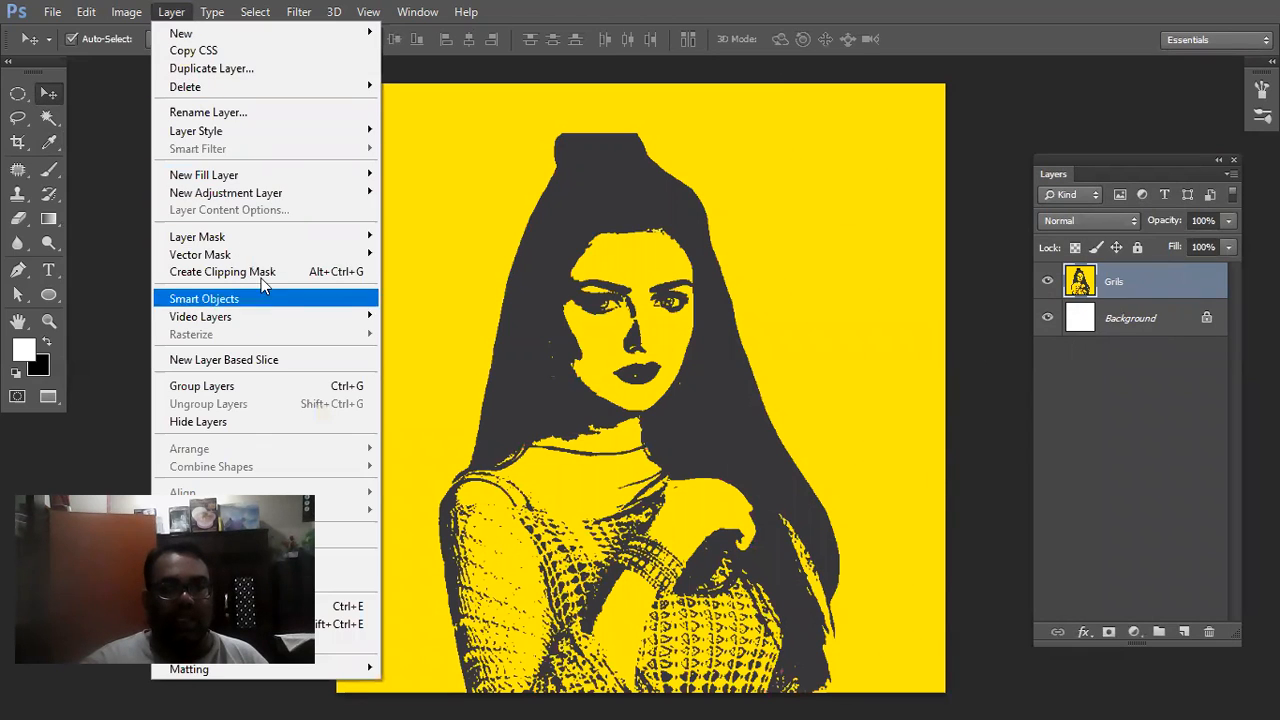
{"action": "mouse_move", "coordinate": [352, 174]}
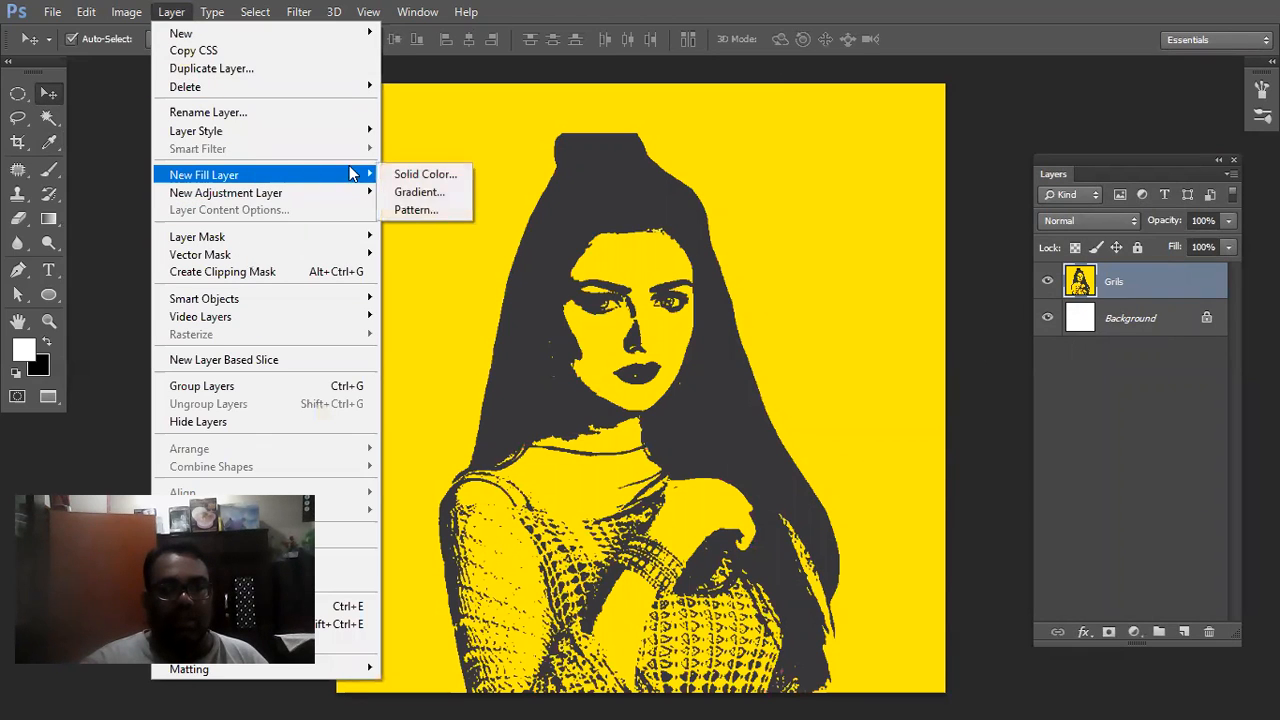
{"action": "left_click", "coordinate": [441, 211]}
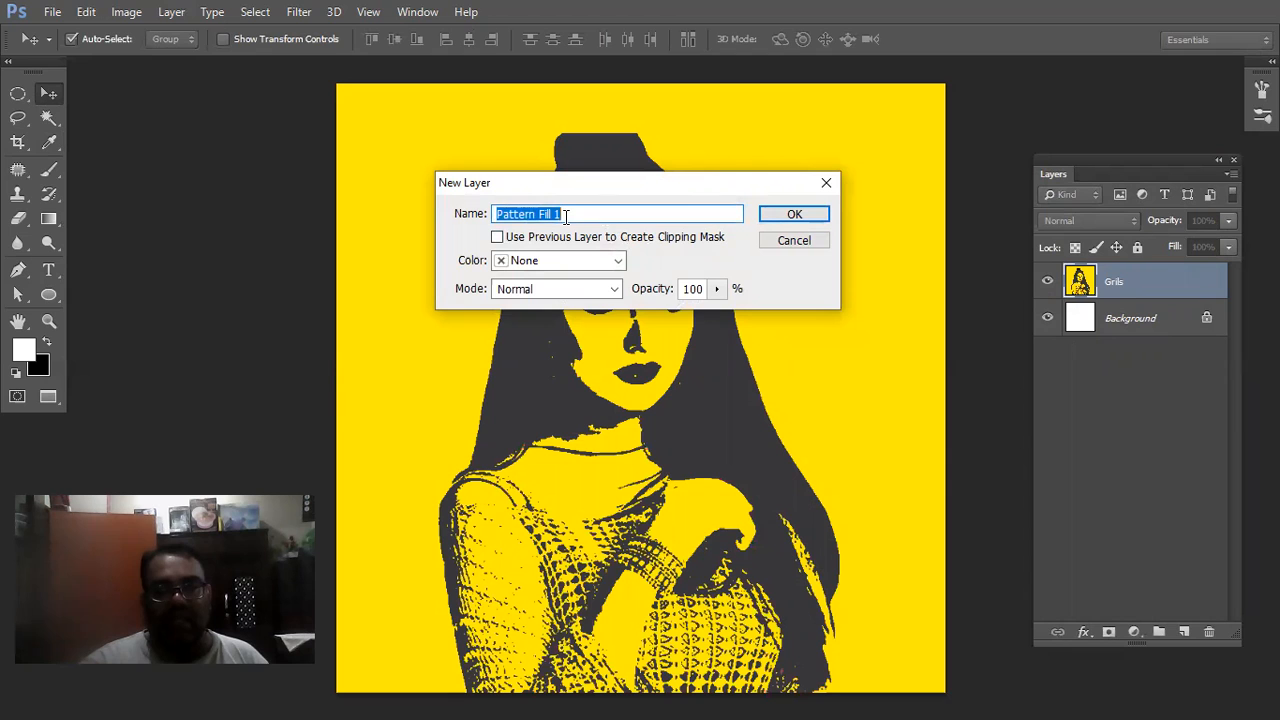
{"action": "left_click", "coordinate": [573, 213]}
{"action": "left_click", "coordinate": [795, 215]}
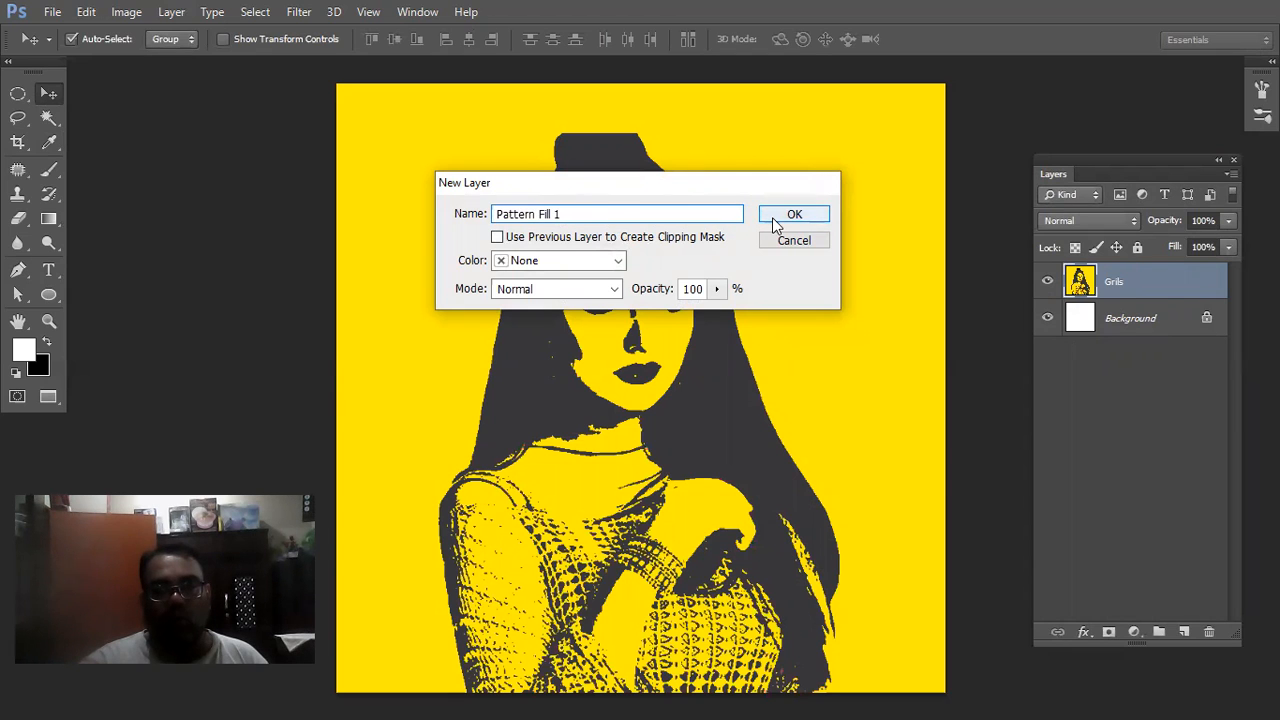
Set the pattern fill's scale to 156%.
{"action": "left_click_drag", "start_coordinate": [671, 192], "coordinate": [839, 295]}
{"action": "left_click", "coordinate": [813, 321]}
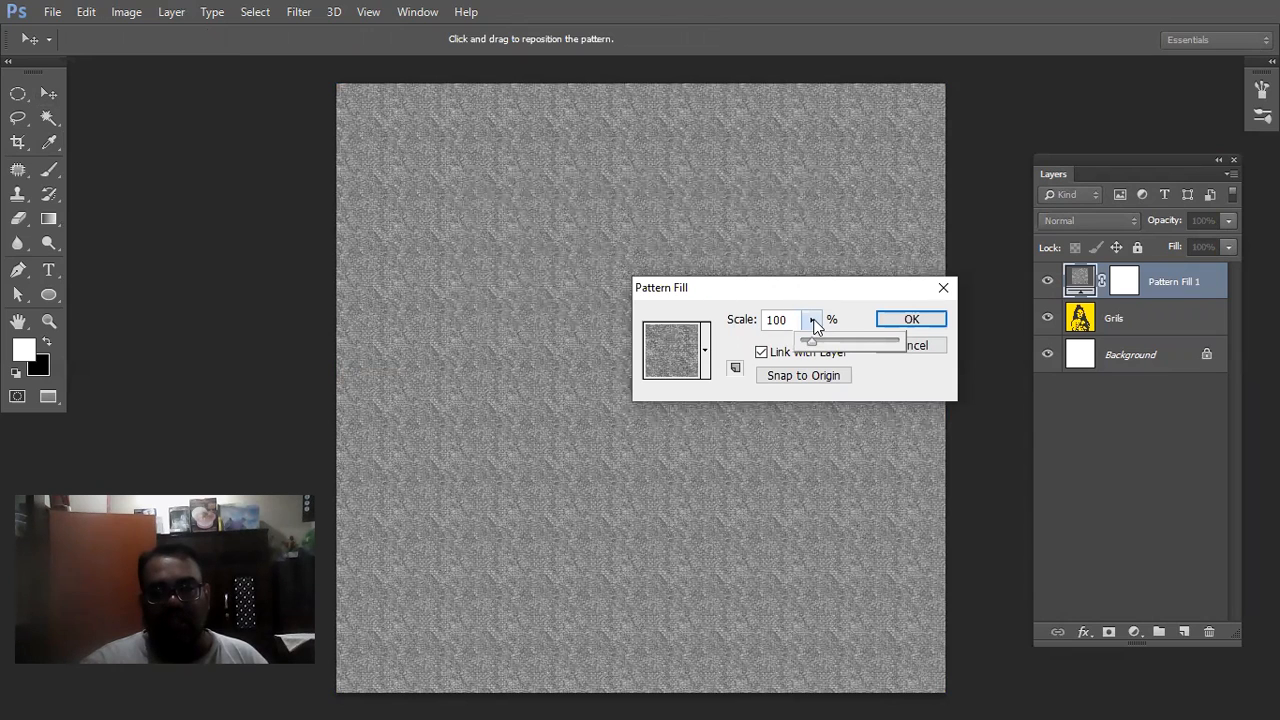
{"action": "left_click_drag", "start_coordinate": [838, 340], "coordinate": [703, 315]}
{"action": "type", "text": "156"}
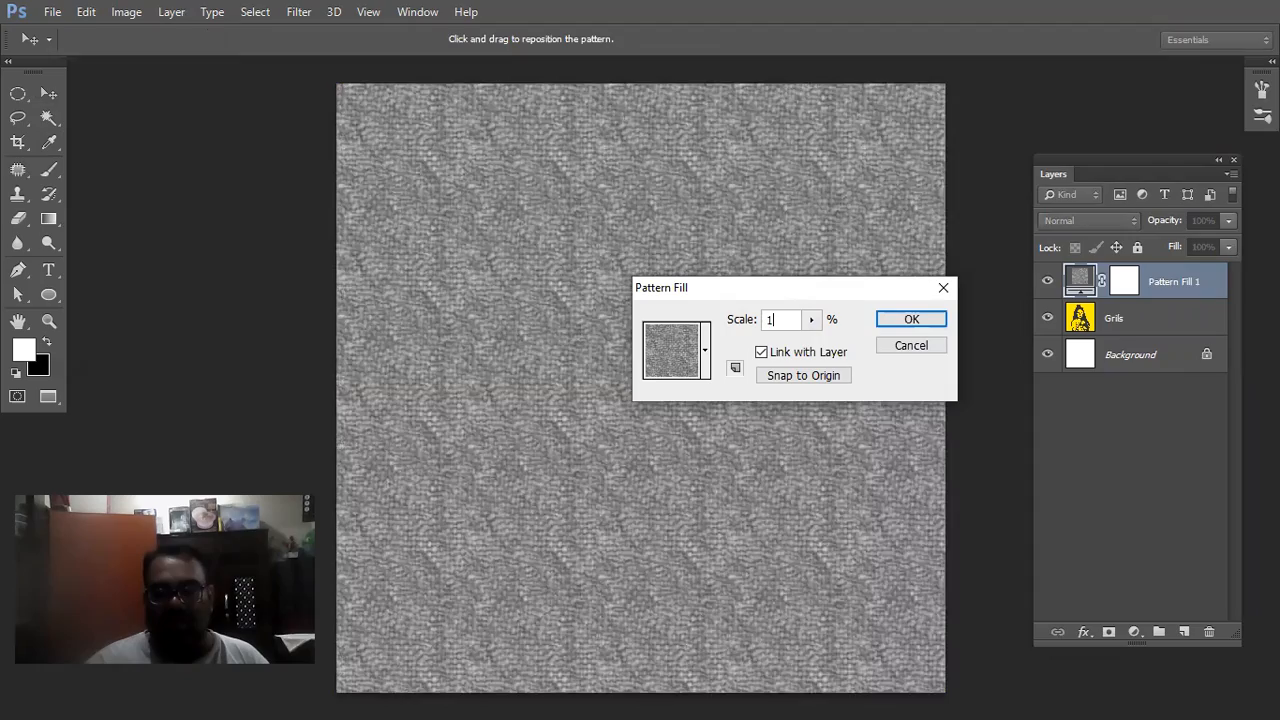
Try several grayscale textures from the current pattern set on the fill layer.
{"action": "left_click", "coordinate": [708, 355]}
{"action": "left_click", "coordinate": [682, 445]}
{"action": "left_click", "coordinate": [639, 475]}
{"action": "left_click", "coordinate": [620, 474]}
{"action": "left_click", "coordinate": [618, 496]}
{"action": "left_click", "coordinate": [639, 503]}
{"action": "left_click", "coordinate": [675, 478]}
{"action": "left_click", "coordinate": [703, 470]}
{"action": "left_click", "coordinate": [733, 468]}
{"action": "left_click", "coordinate": [734, 438]}
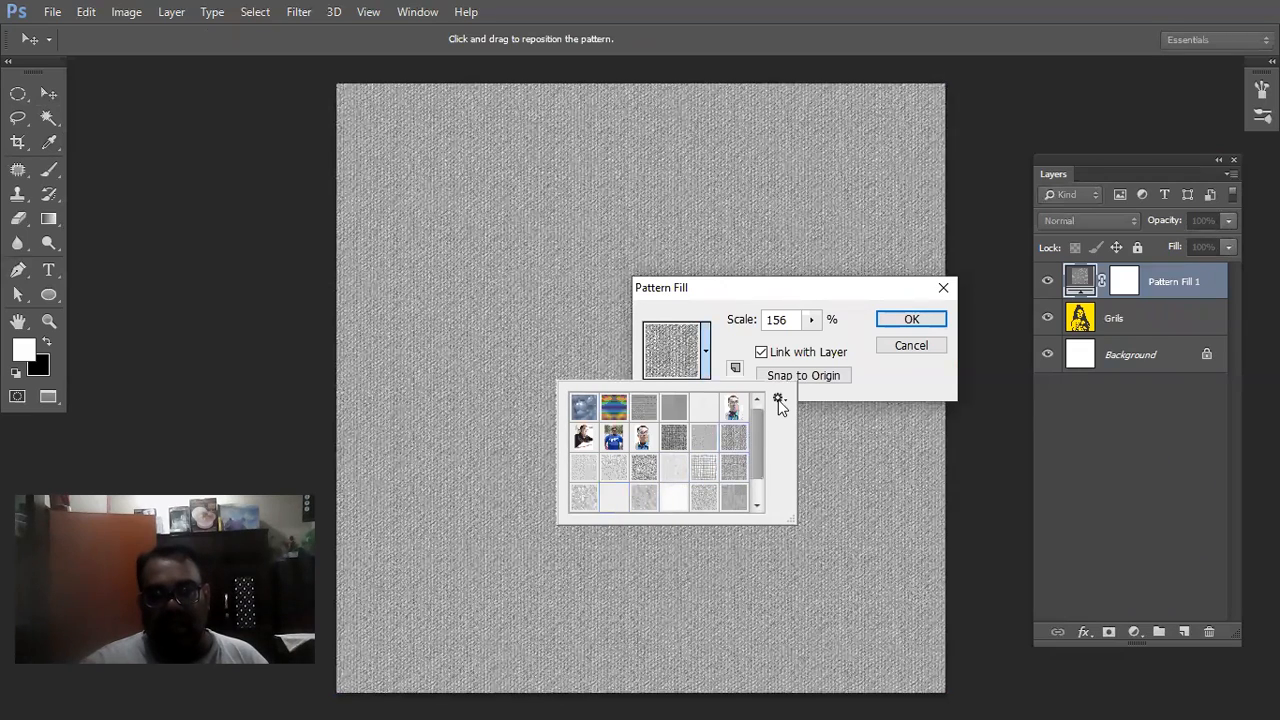
Replace the current patterns with the Patterns 2 set, saving the existing ones, and choose the Crystals pattern for the fill.
{"action": "left_click", "coordinate": [779, 401]}
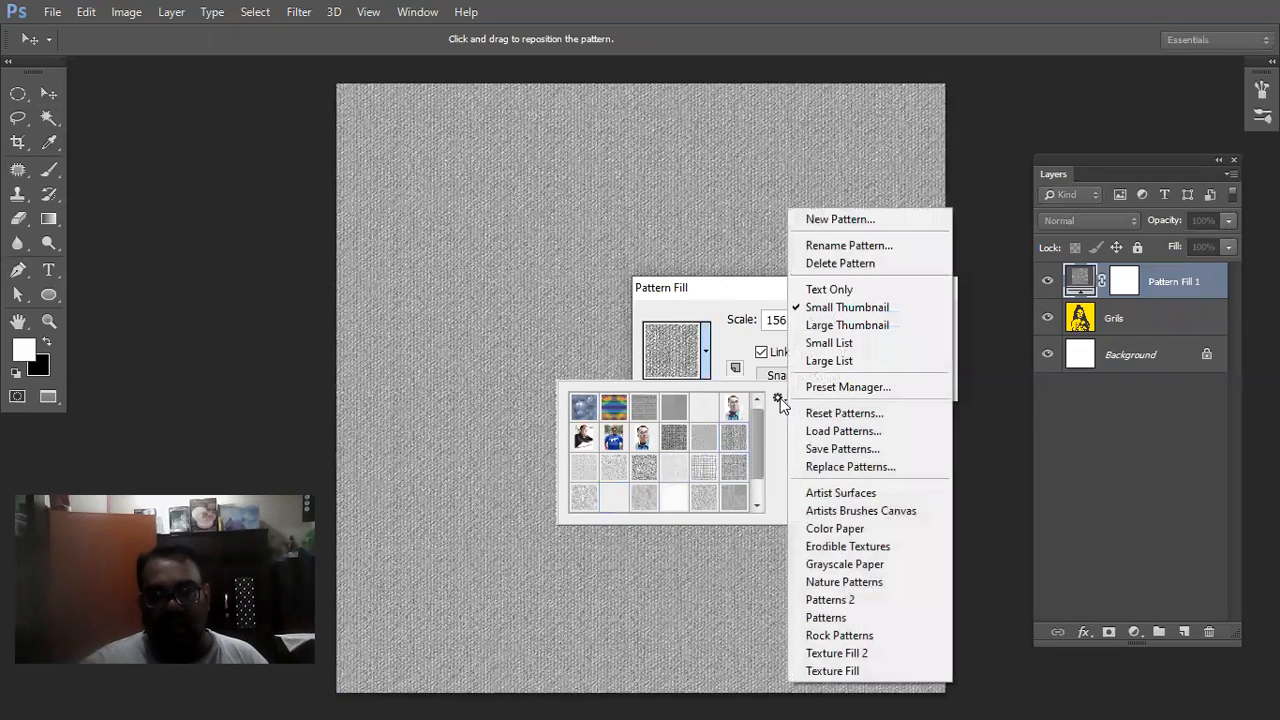
{"action": "left_click", "coordinate": [864, 600]}
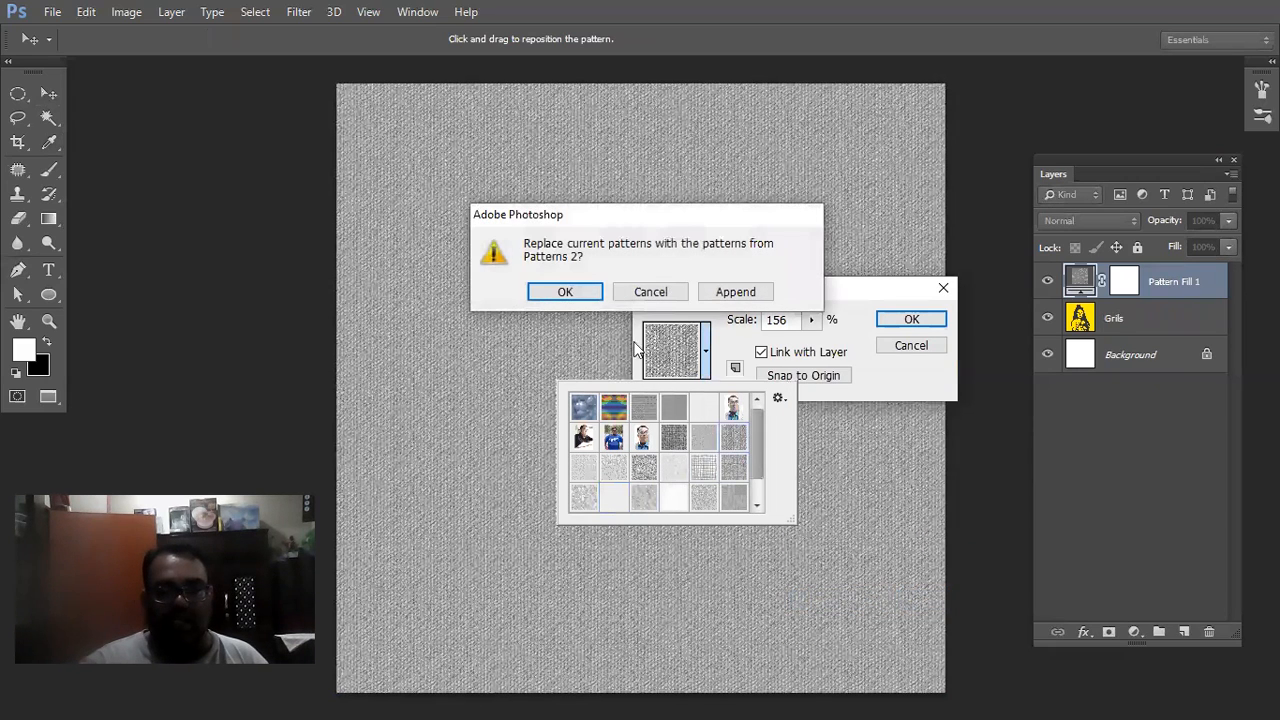
{"action": "left_click", "coordinate": [566, 292]}
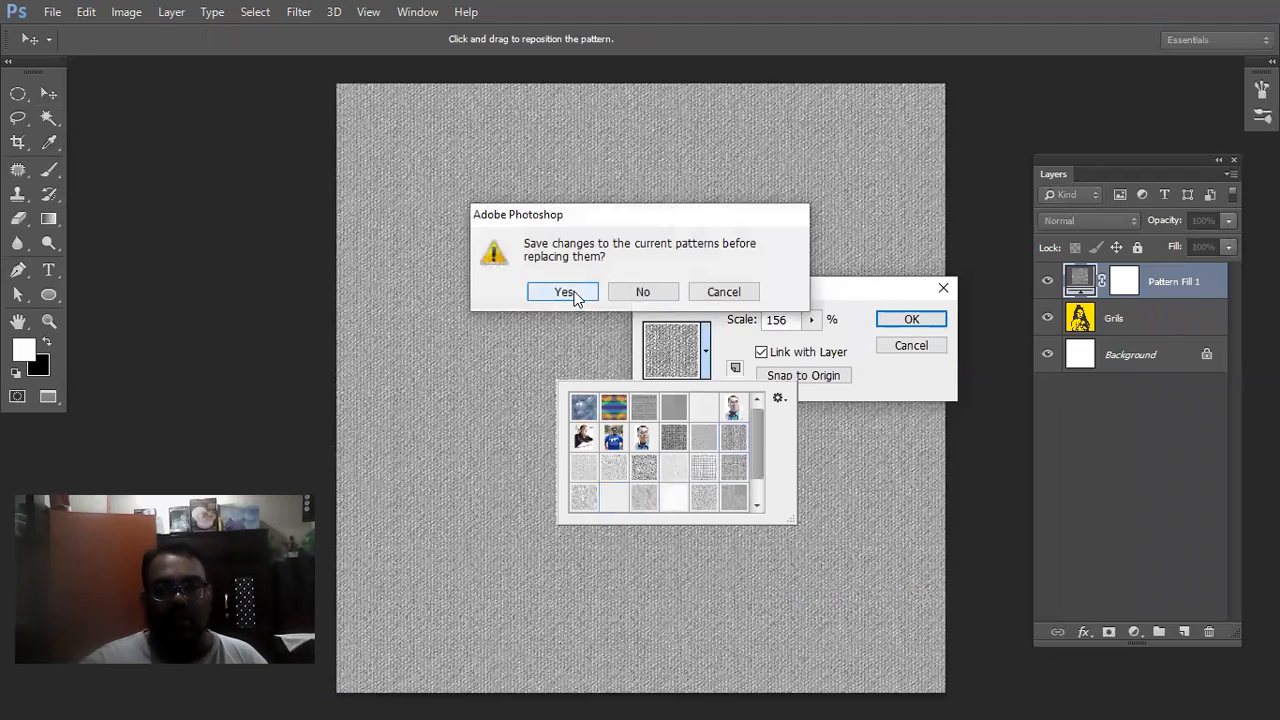
{"action": "left_click", "coordinate": [565, 292]}
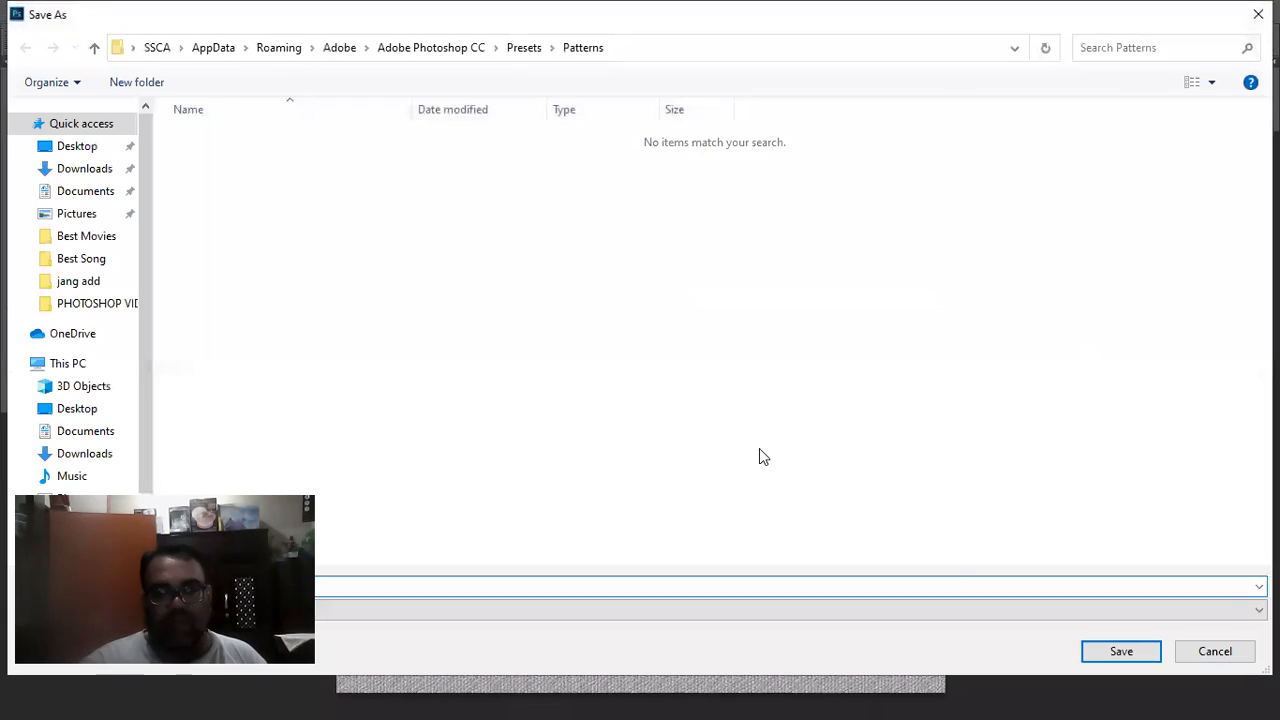
{"action": "left_click", "coordinate": [1120, 651]}
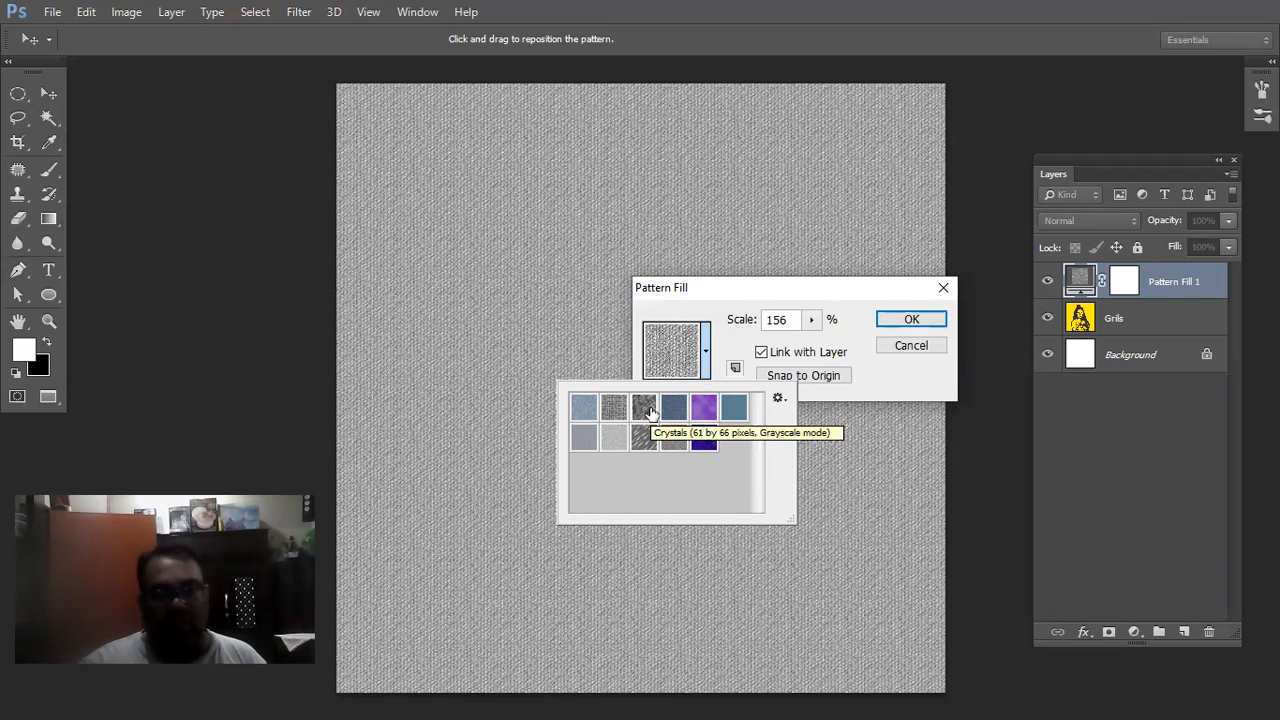
{"action": "left_click", "coordinate": [650, 413]}
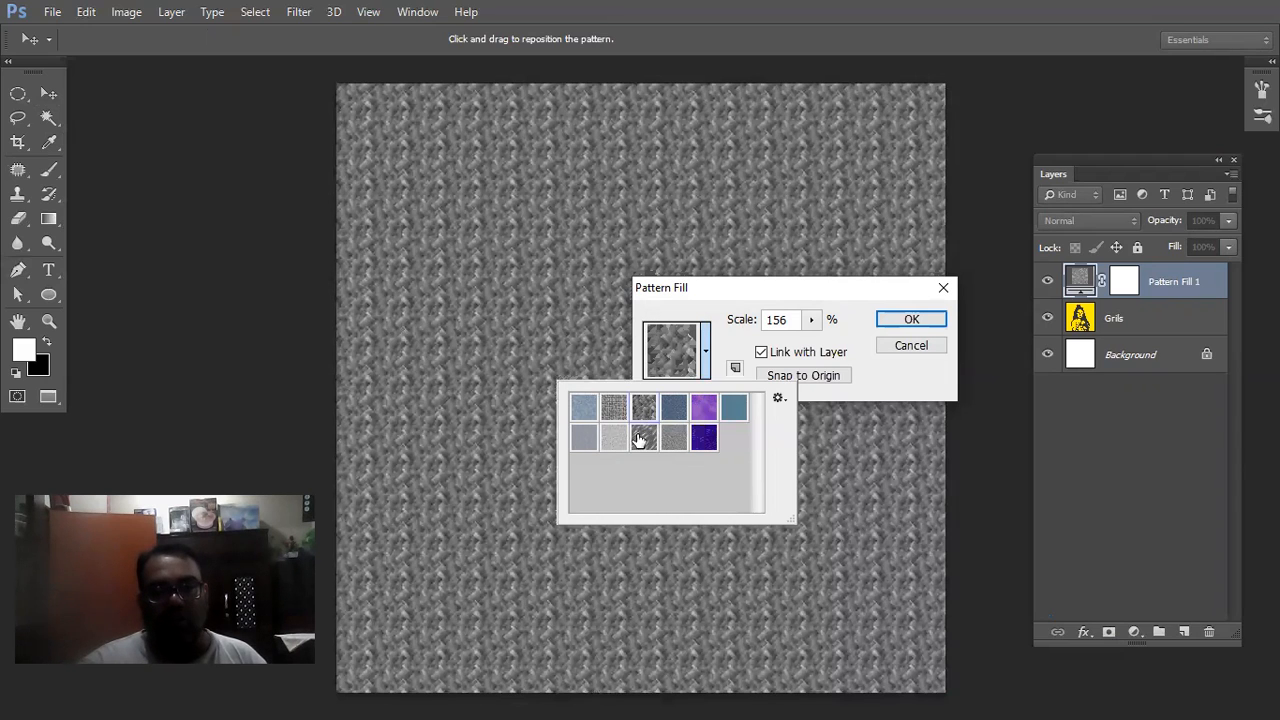
Compare other textures in the pattern set, choose Crystals again, and apply the pattern fill.
{"action": "left_click", "coordinate": [680, 431]}
{"action": "left_click", "coordinate": [702, 409]}
{"action": "left_click", "coordinate": [646, 413]}
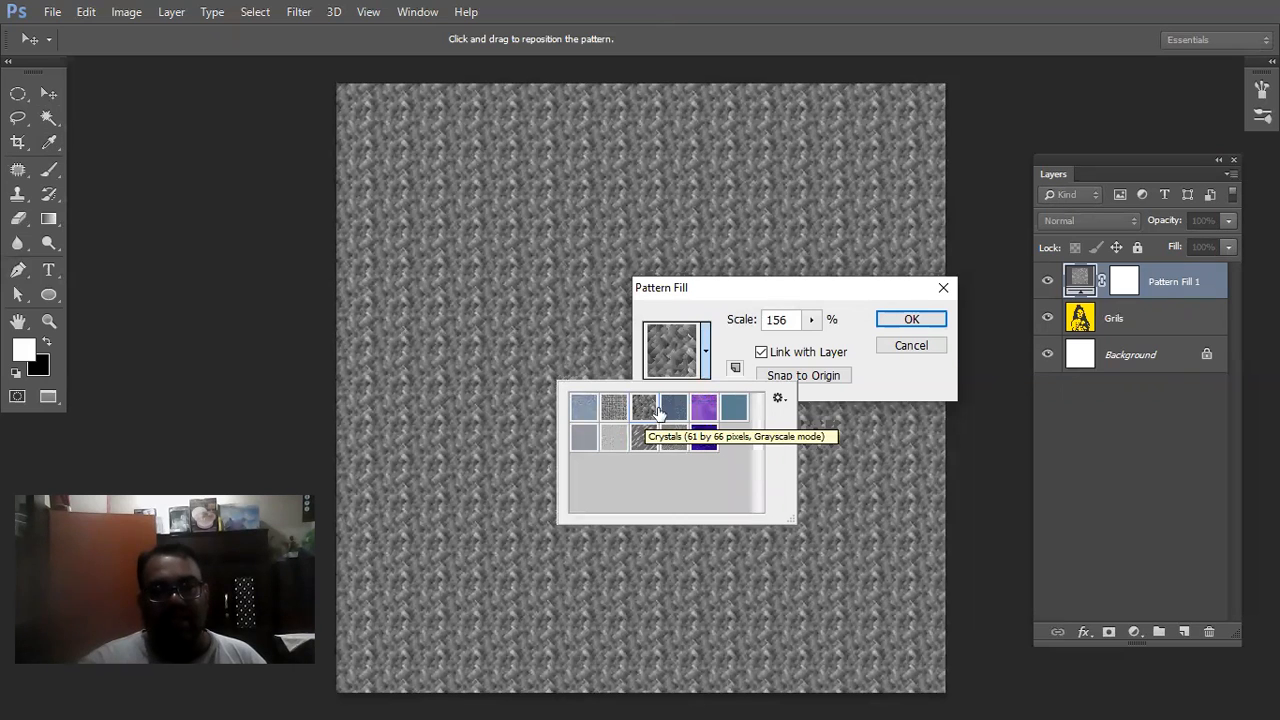
{"action": "left_click", "coordinate": [644, 440]}
{"action": "left_click", "coordinate": [645, 410]}
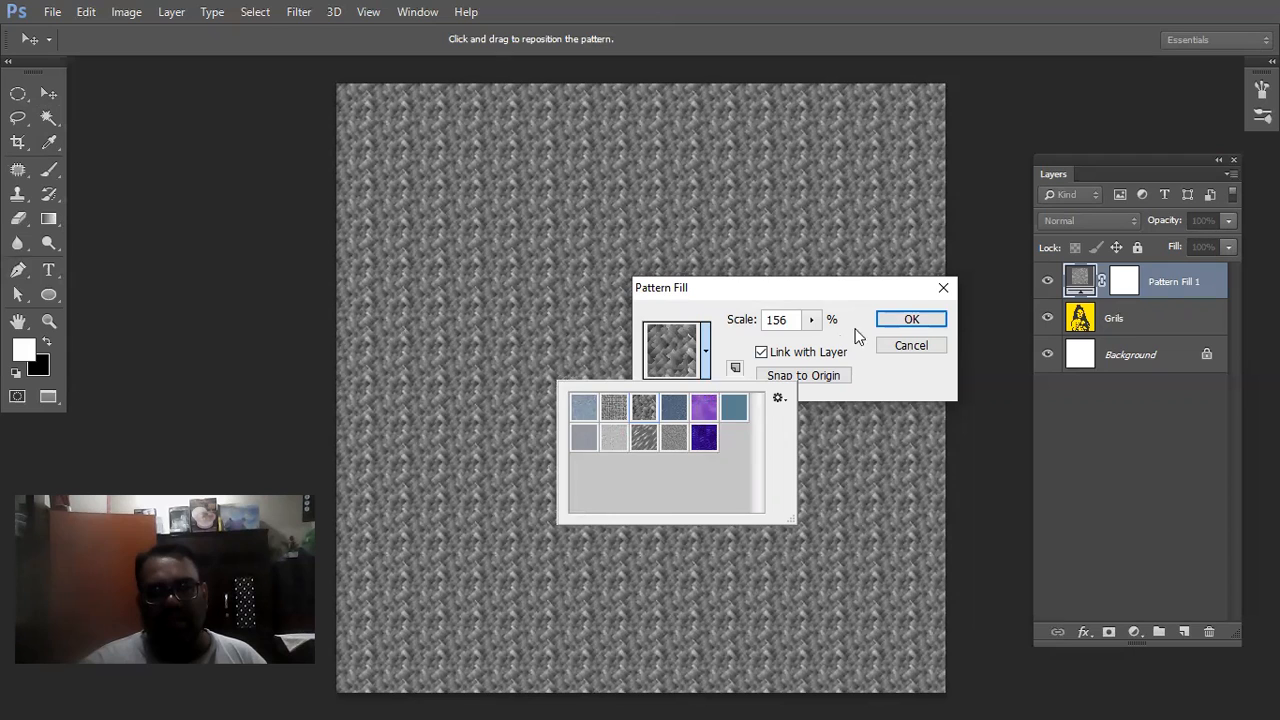
{"action": "left_click", "coordinate": [893, 319]}
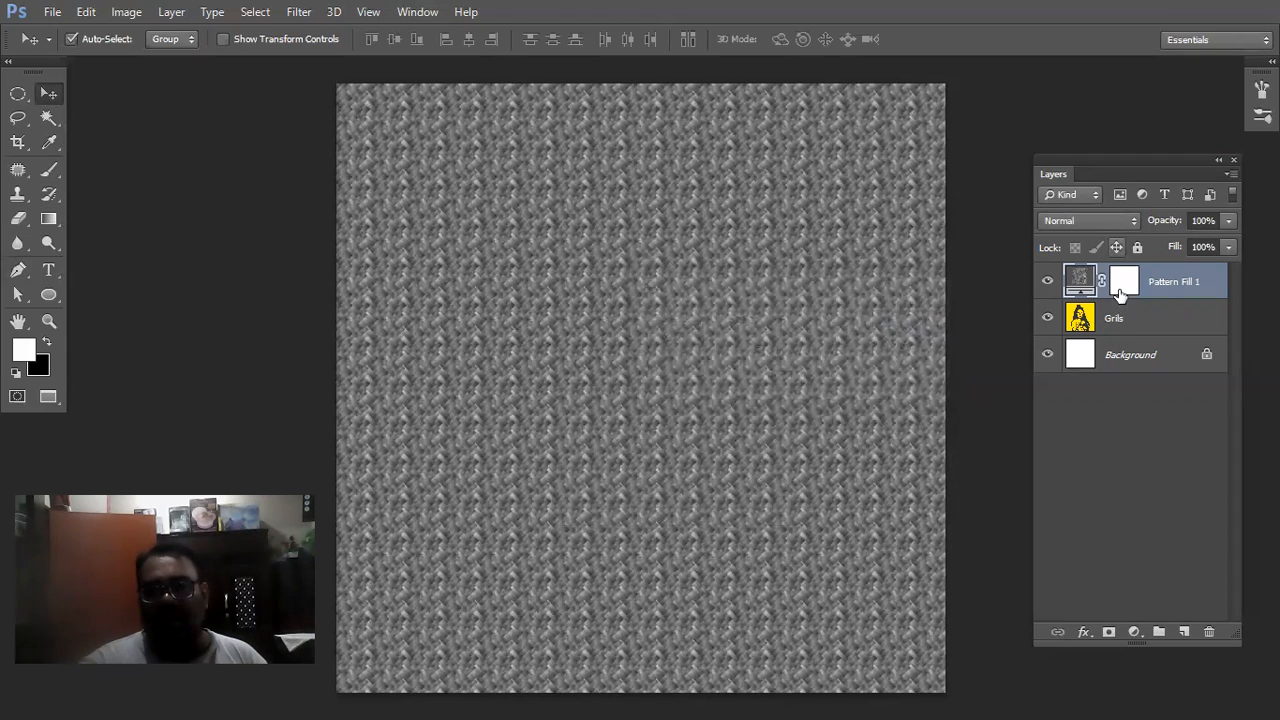
Set the pattern fill layer's blend mode to Overlay and lower its opacity to 27%.
{"action": "left_click", "coordinate": [1131, 222]}
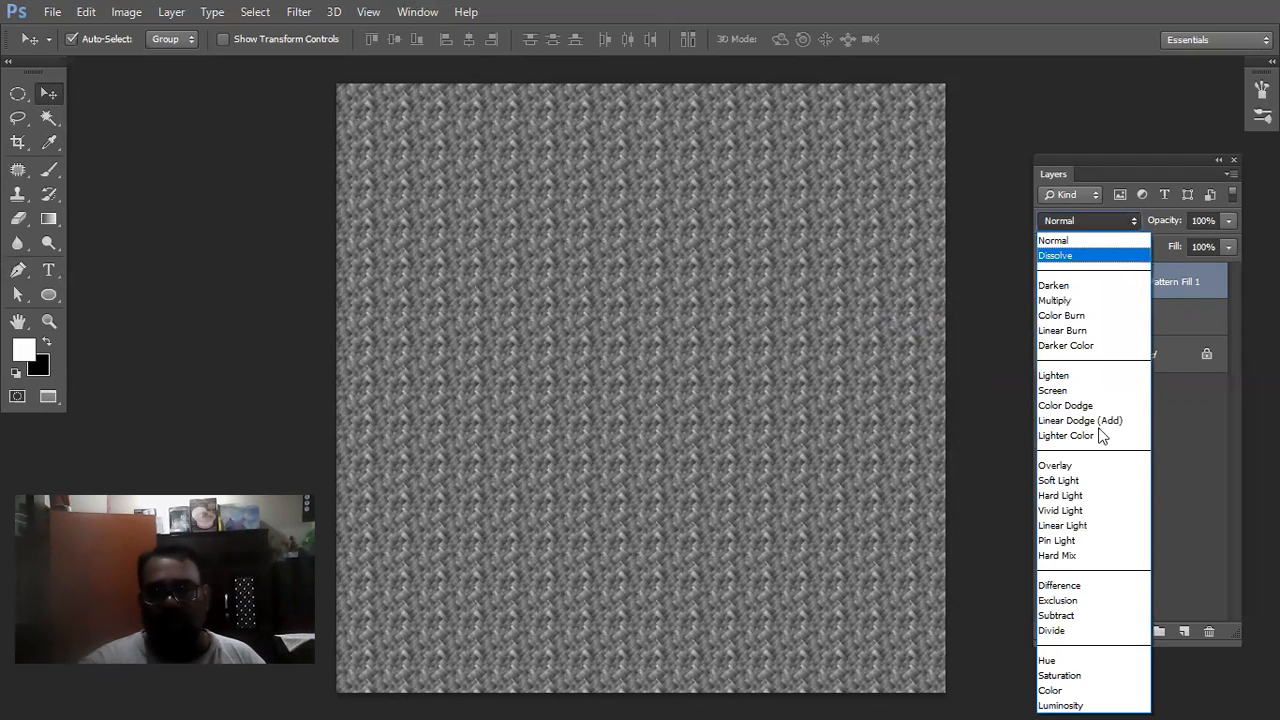
{"action": "left_click", "coordinate": [1117, 466]}
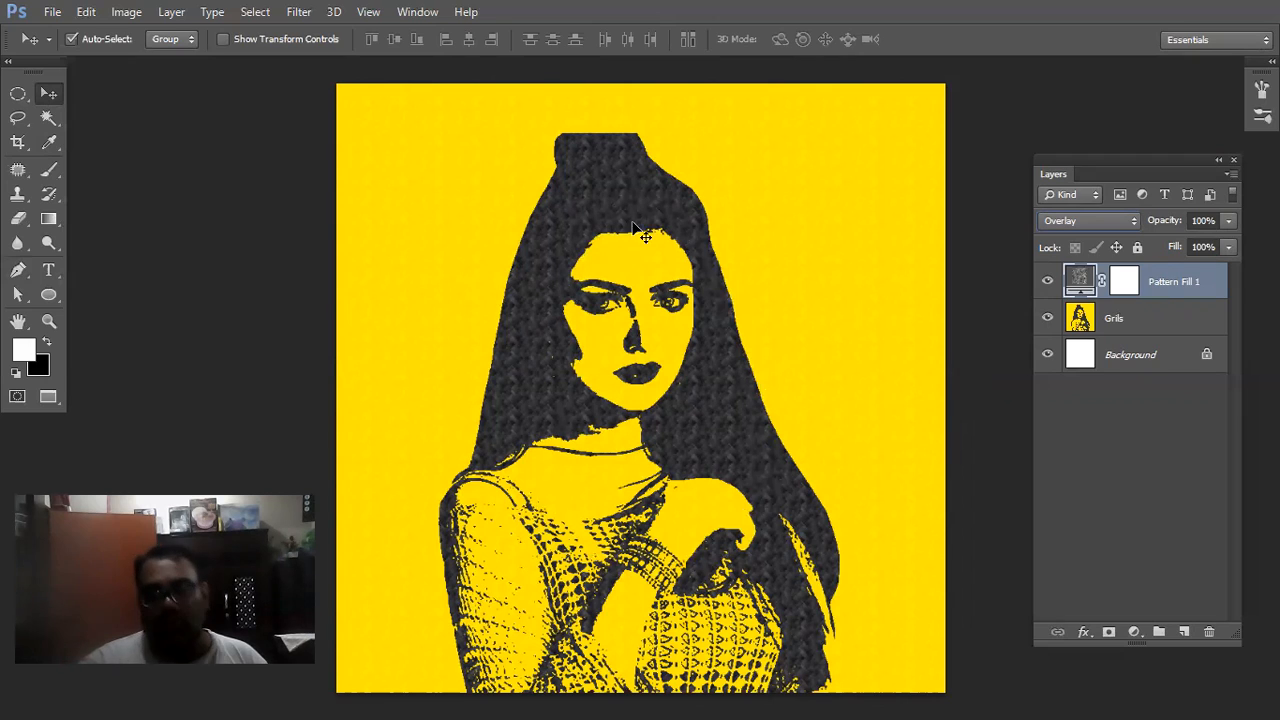
{"action": "left_click", "coordinate": [1229, 221]}
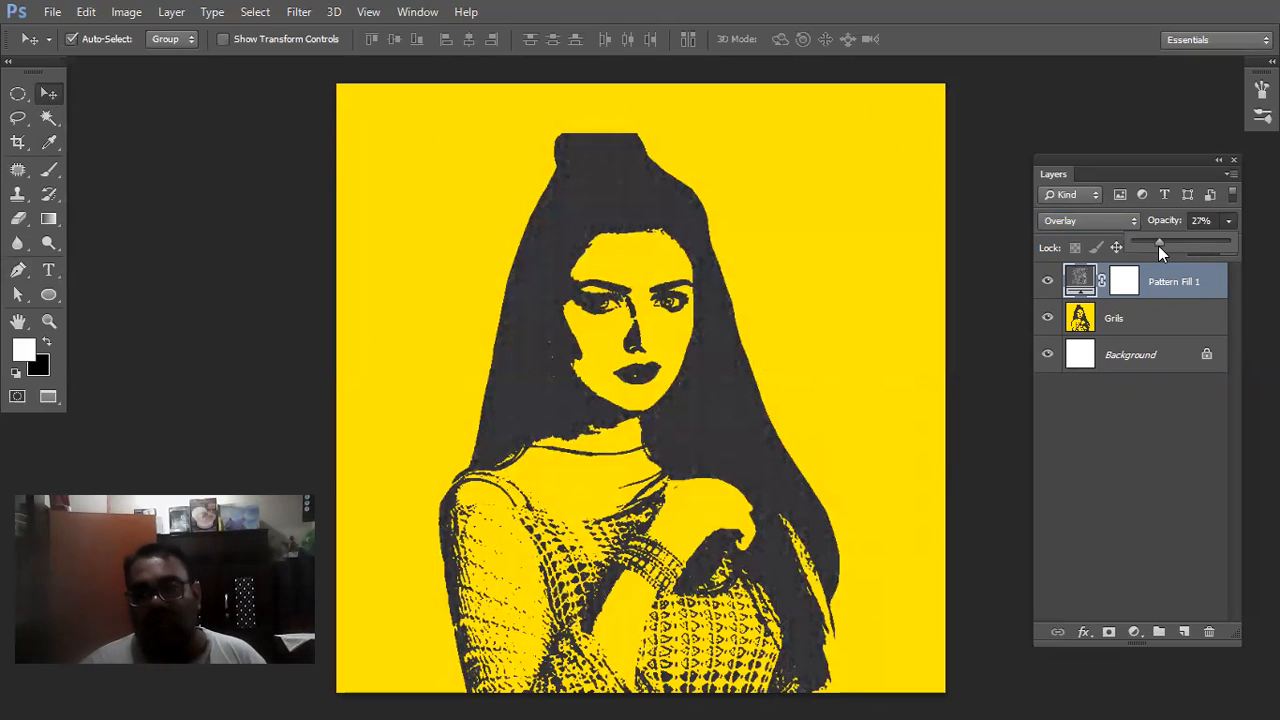
{"action": "left_click_drag", "start_coordinate": [1158, 245], "coordinate": [1156, 245]}
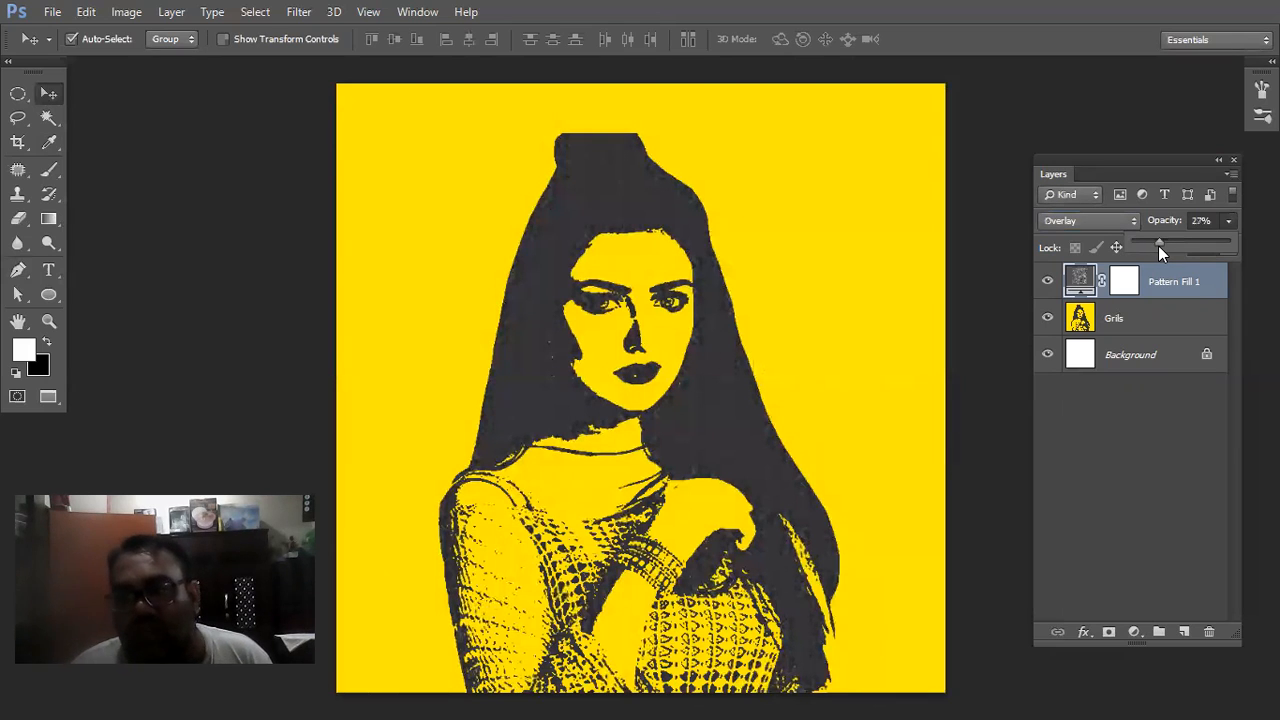
{"action": "left_click", "coordinate": [866, 318]}
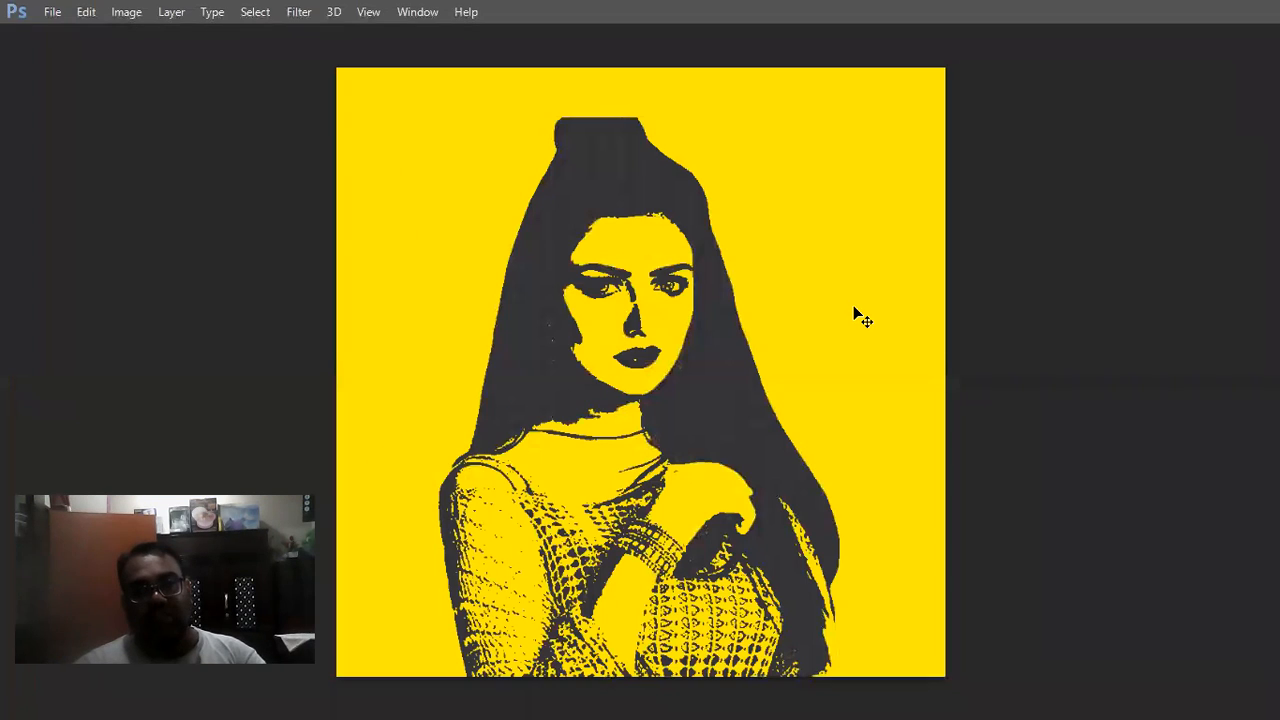
Examine the finished pop art image enlarged in full screen mode without the interface.
{"action": "key", "text": "f"}
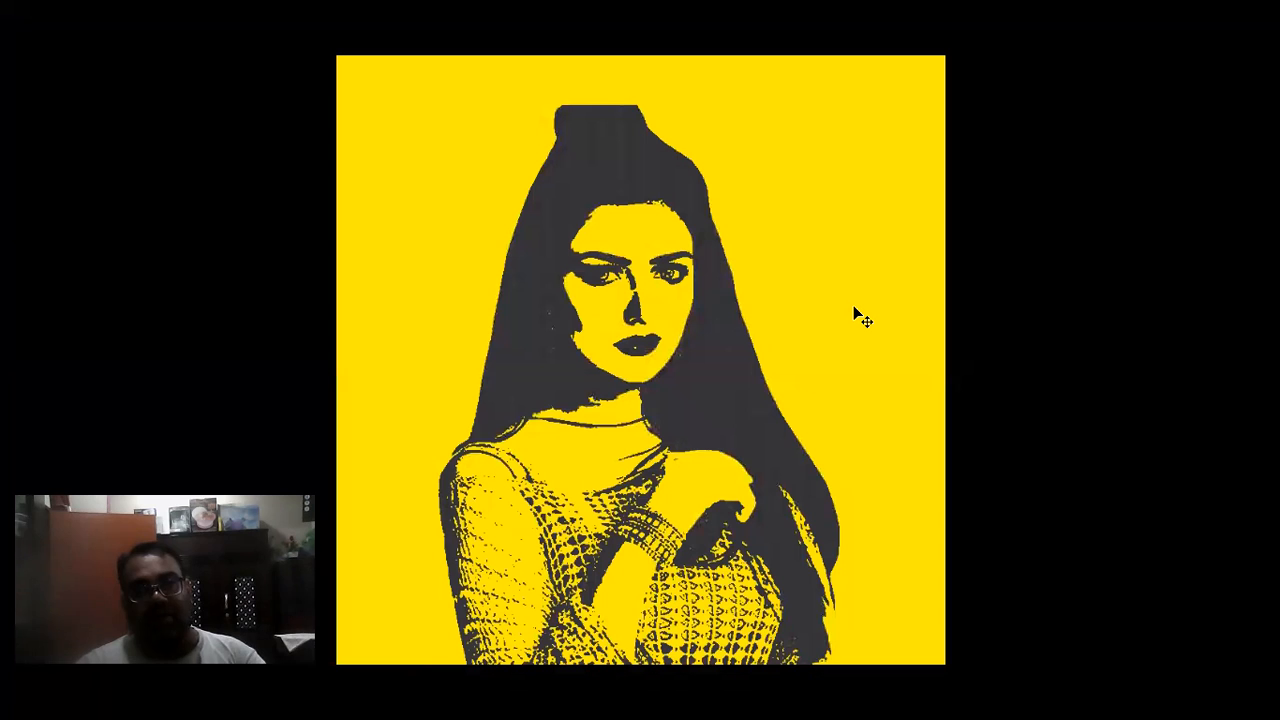
{"action": "scroll", "coordinate": [853, 305], "scroll_direction": "up", "scroll_amount": 2}
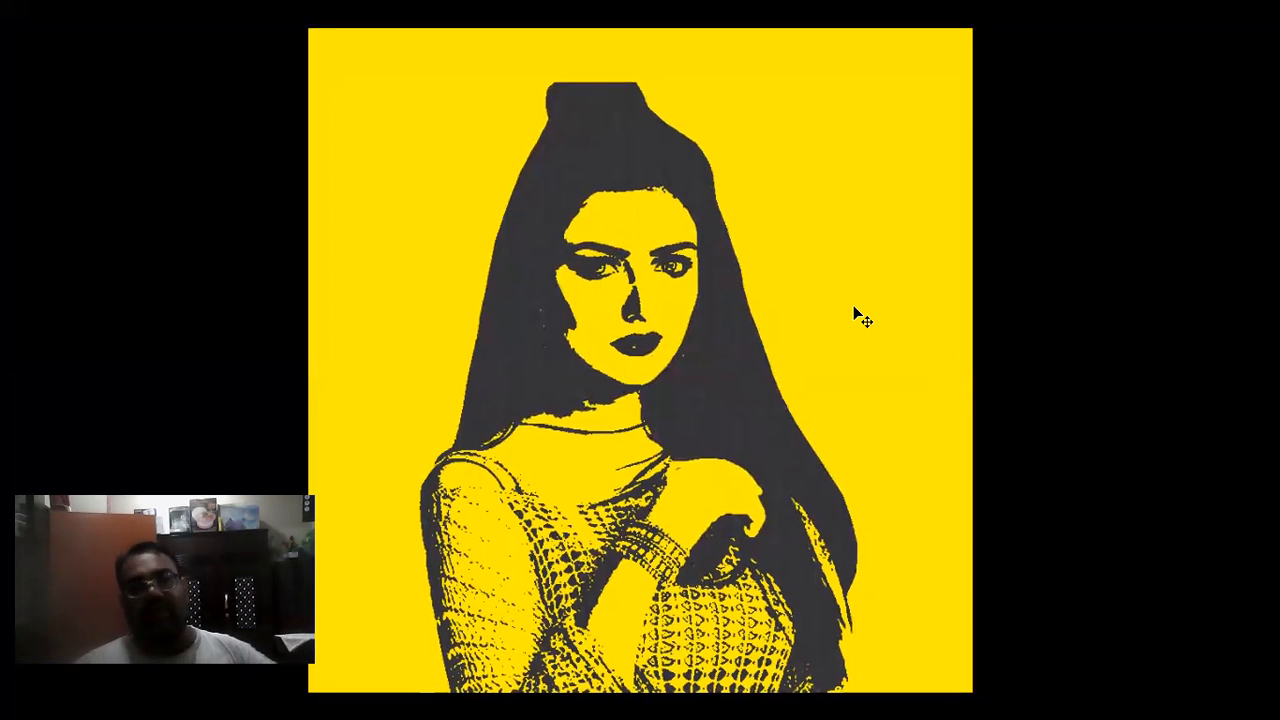